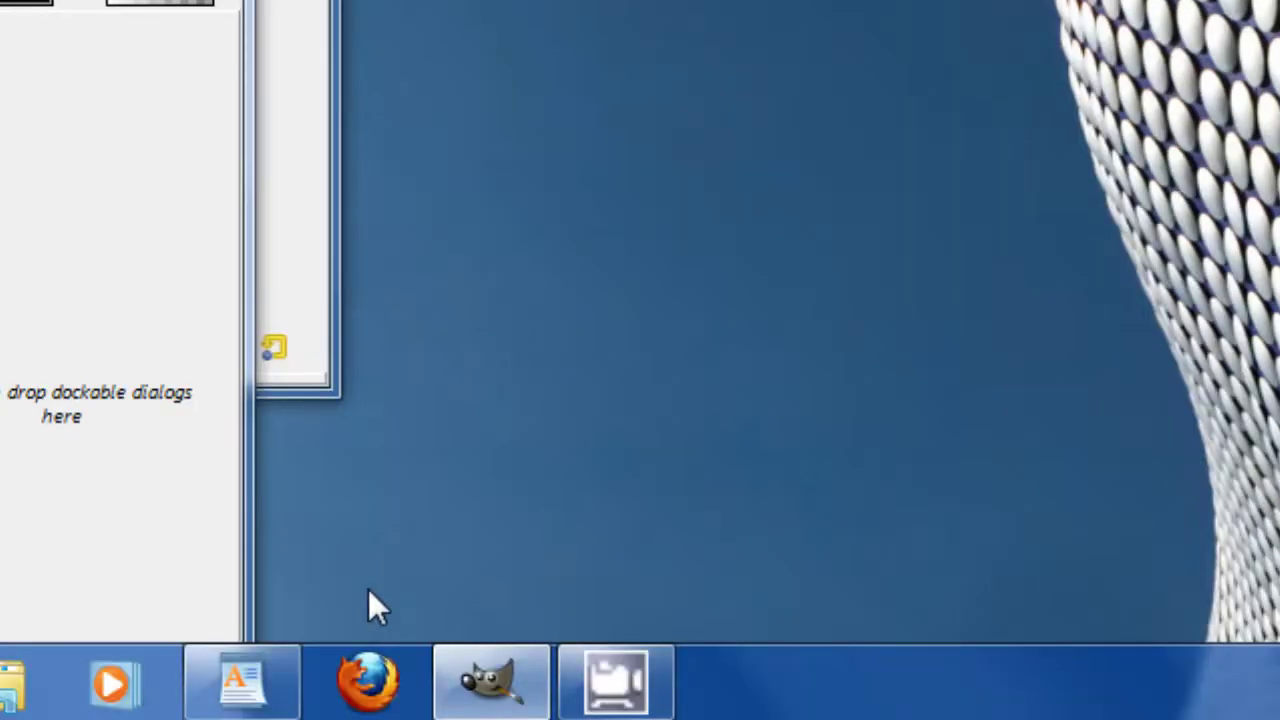
- Bring the GIMP image window to the front from the taskbar
{"action": "left_click", "coordinate": [511, 679]}
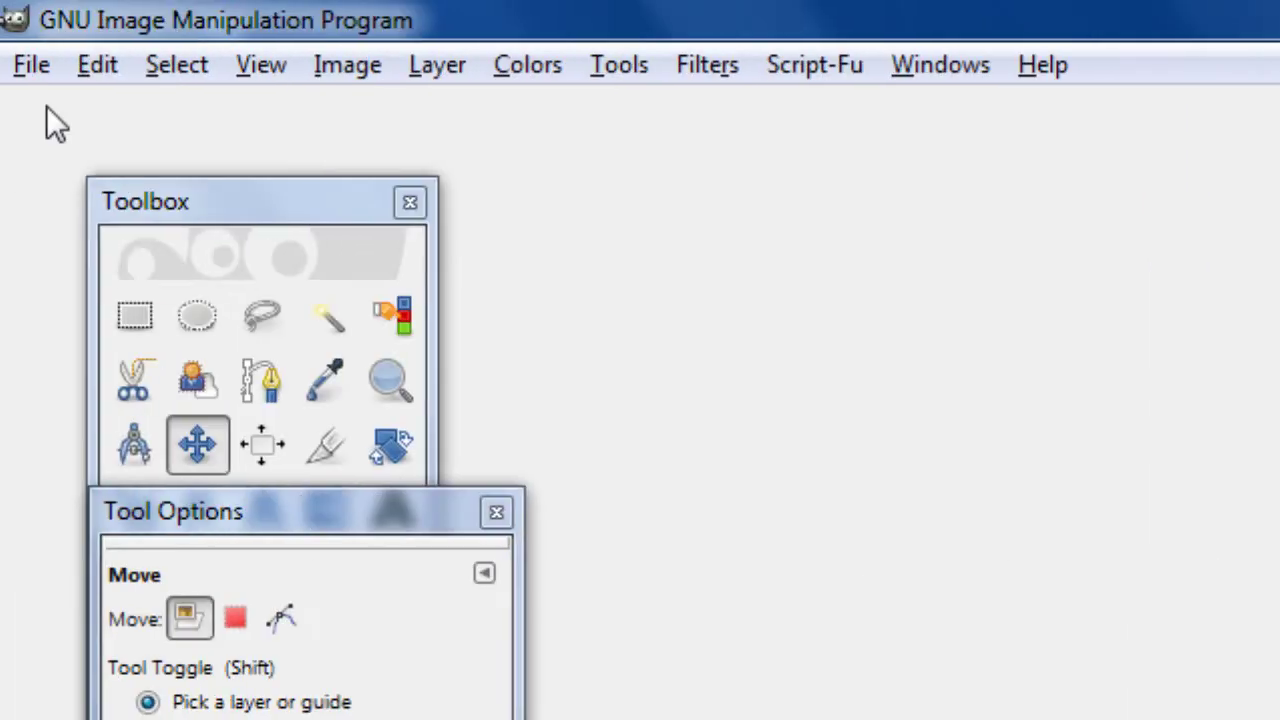
- Create a new 640×400 image and make its Background layer transparent via Add Alpha Channel
{"action": "left_click", "coordinate": [22, 55]}
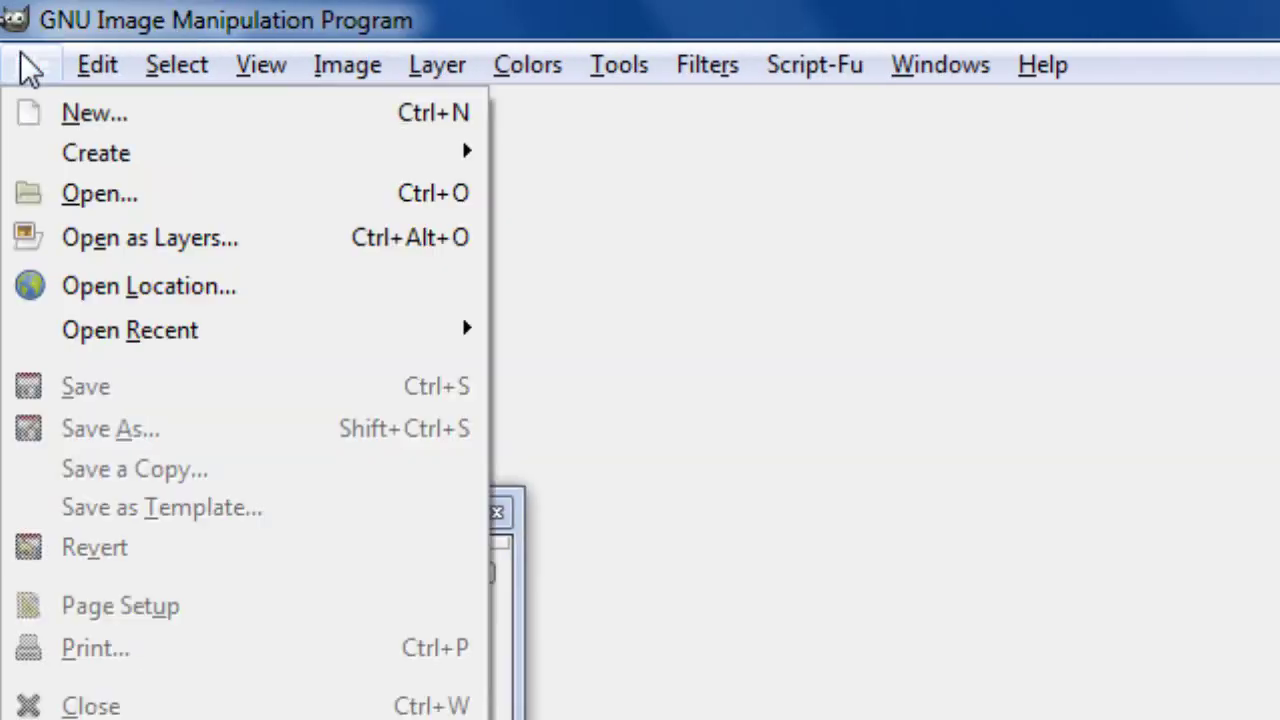
{"action": "left_click", "coordinate": [68, 118]}
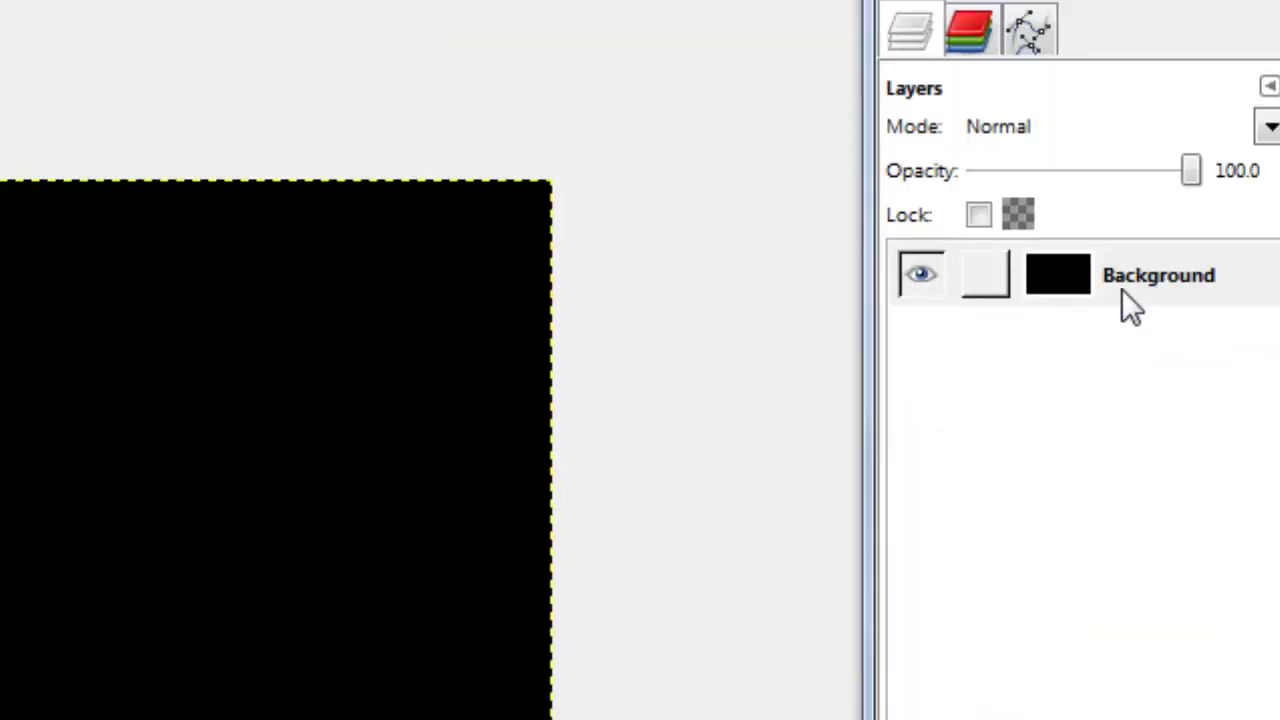
{"action": "right_click", "coordinate": [1125, 285]}
{"action": "left_click", "coordinate": [971, 480]}
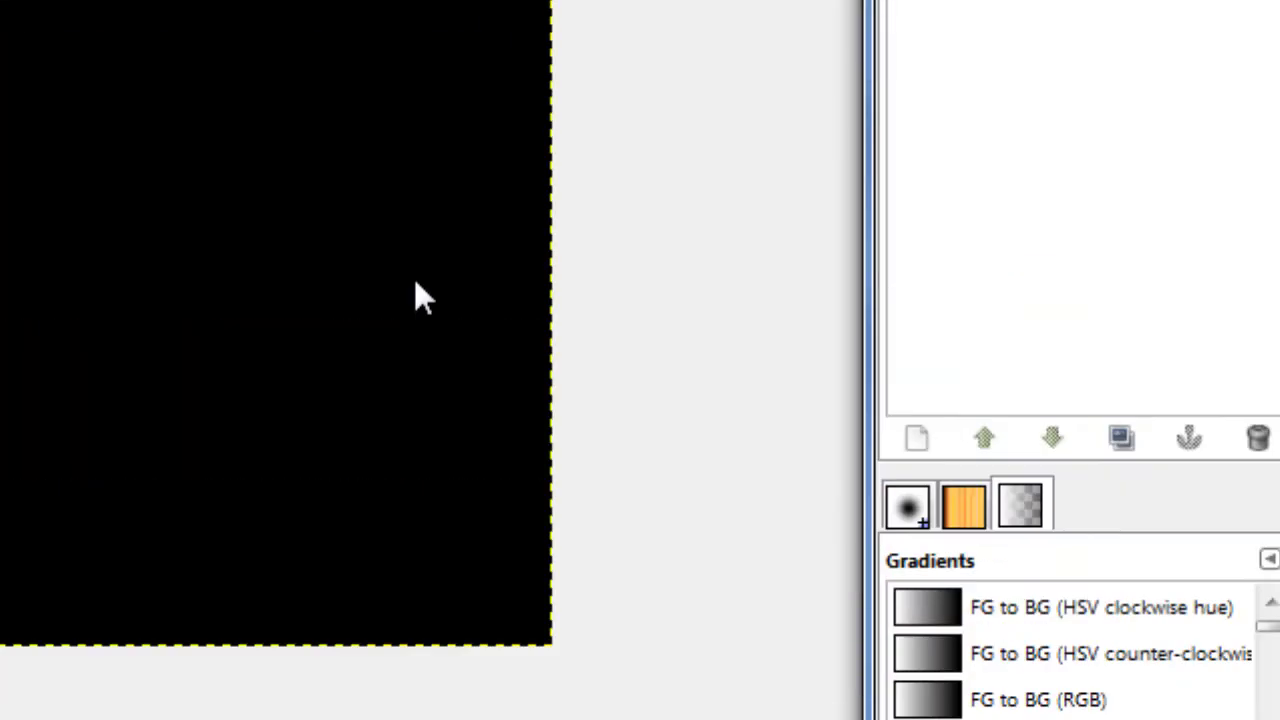
{"action": "key", "text": "Delete"}
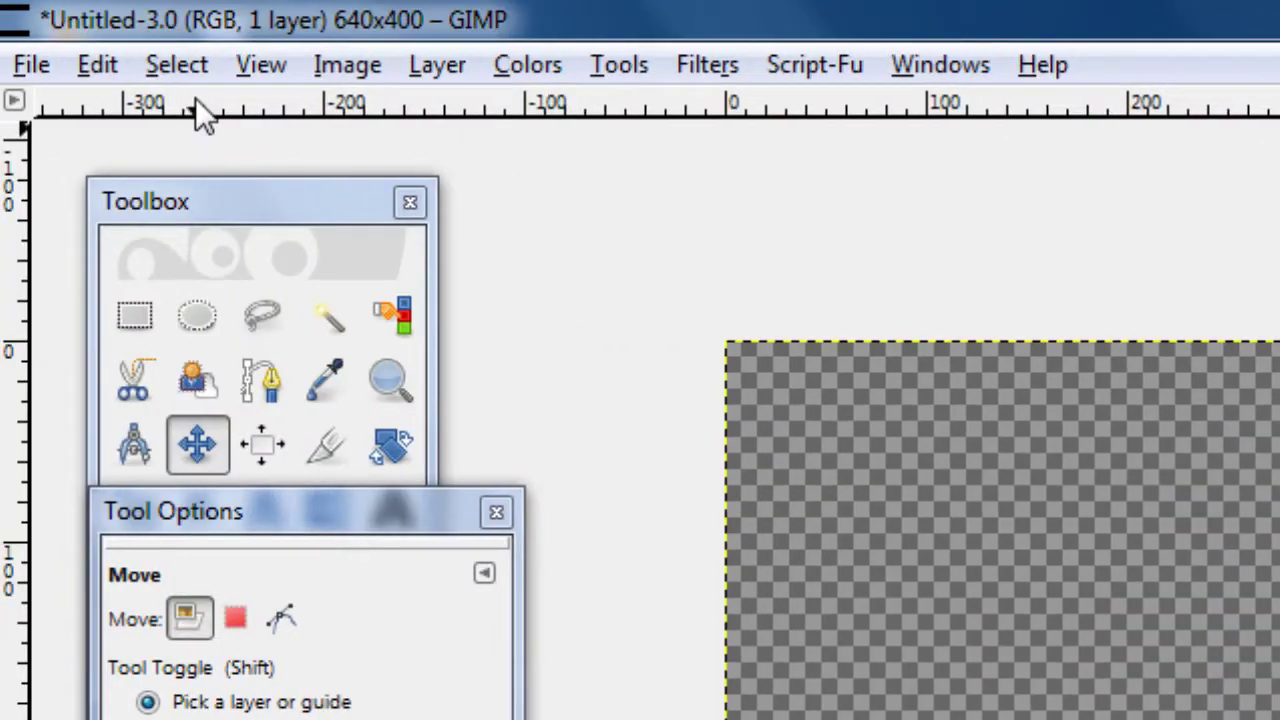
{"action": "left_click", "coordinate": [195, 66]}
- Switch to Rectangle Select with 12 px rounded corners and drag out a selection
{"action": "left_click", "coordinate": [223, 538]}
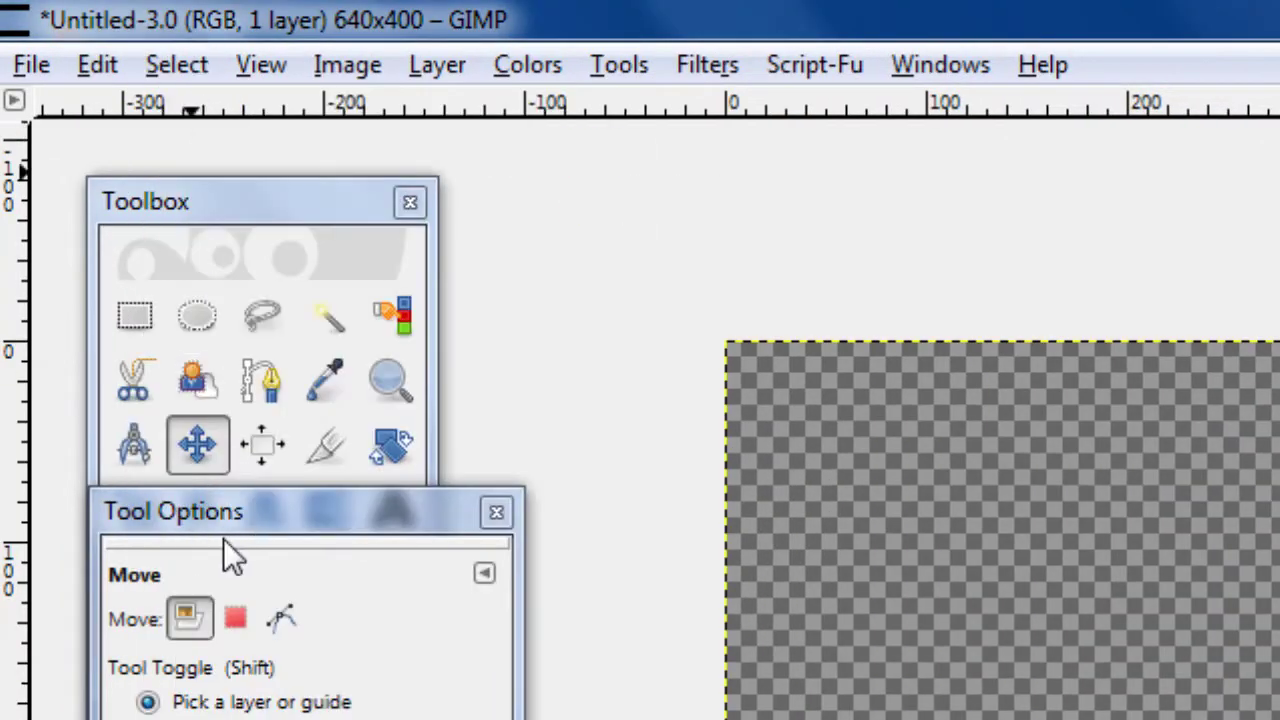
{"action": "mouse_move", "coordinate": [253, 525]}
{"action": "left_mouse_down"}
{"action": "mouse_move", "coordinate": [300, 559]}
{"action": "mouse_move", "coordinate": [48, 559]}
{"action": "mouse_move", "coordinate": [201, 455]}
{"action": "left_mouse_up"}
{"action": "left_click", "coordinate": [135, 316]}
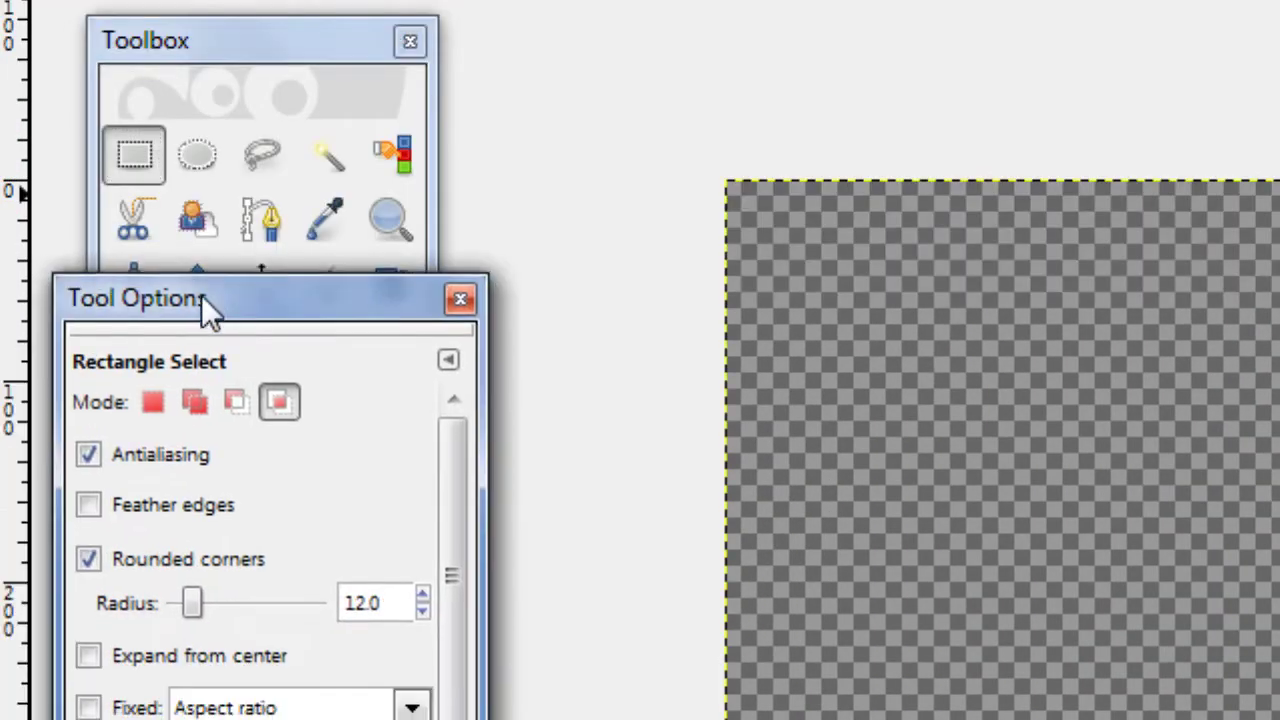
{"action": "left_click_drag", "start_coordinate": [203, 302], "coordinate": [280, 222]}
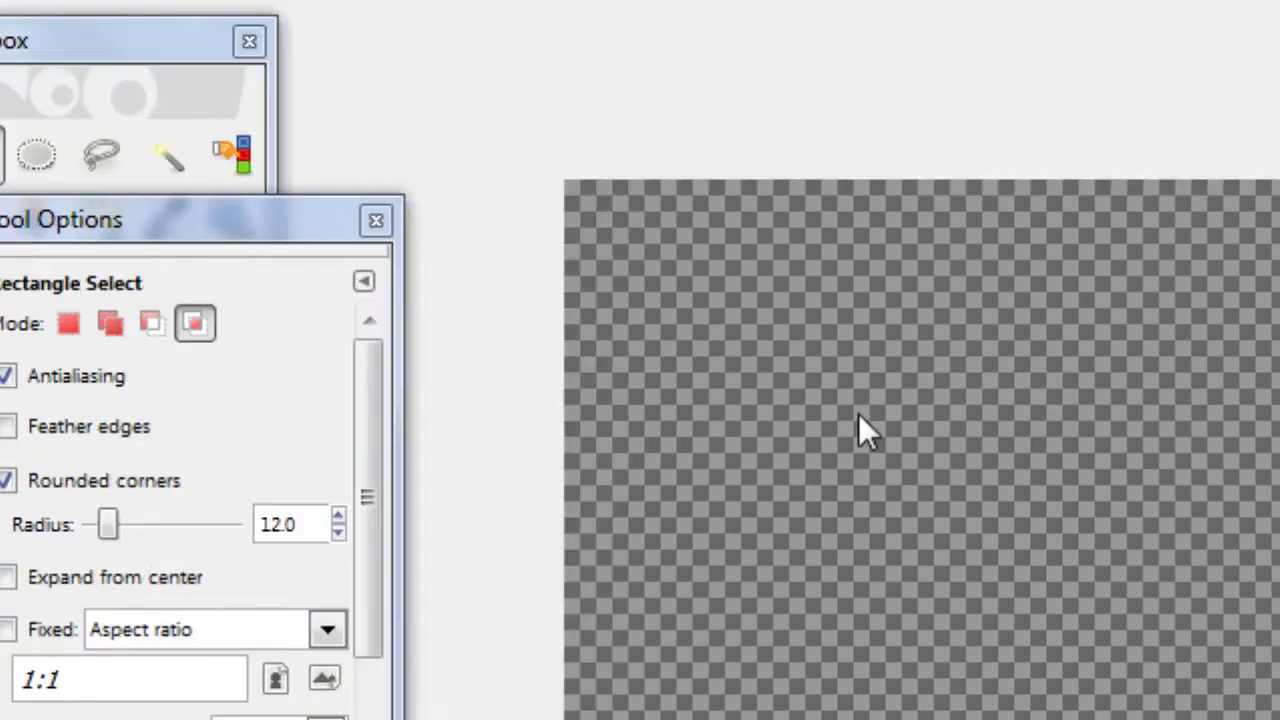
{"action": "left_click_drag", "start_coordinate": [334, 324], "coordinate": [930, 452]}
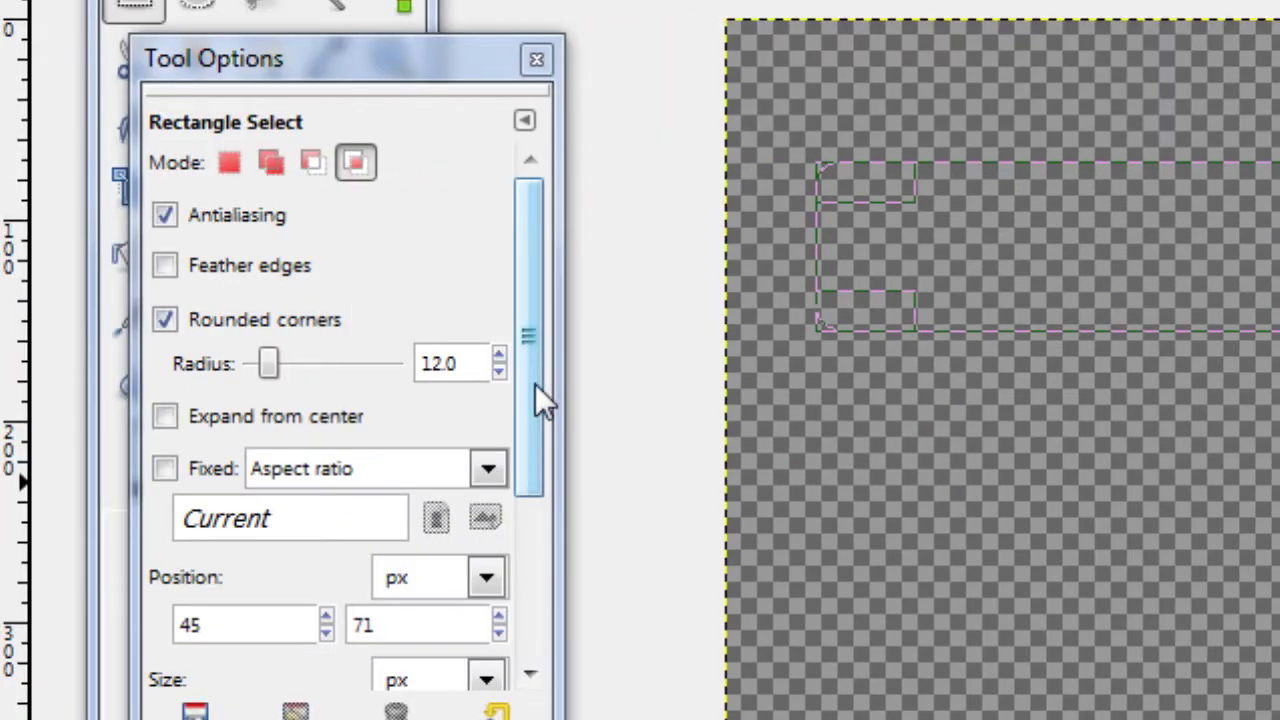
- Set the selection size to 250 × 70 in Tool Options
{"action": "left_click_drag", "start_coordinate": [535, 390], "coordinate": [520, 485]}
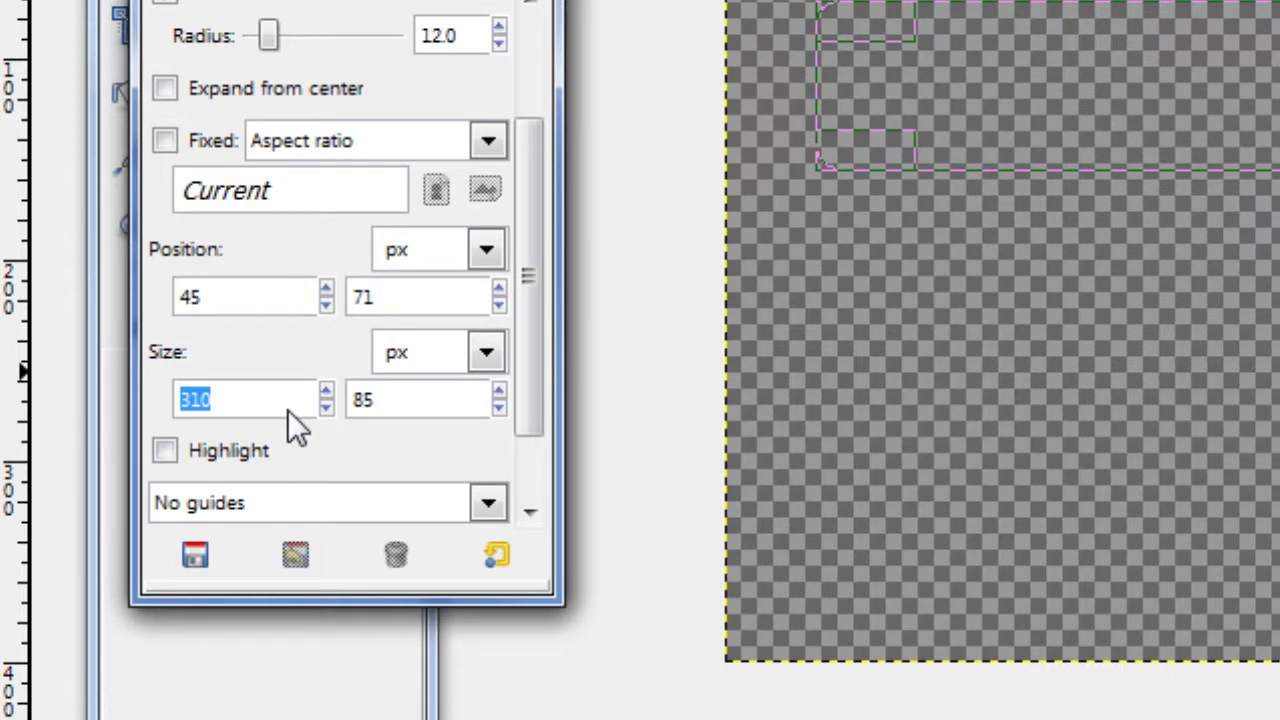
{"action": "type", "text": "250"}
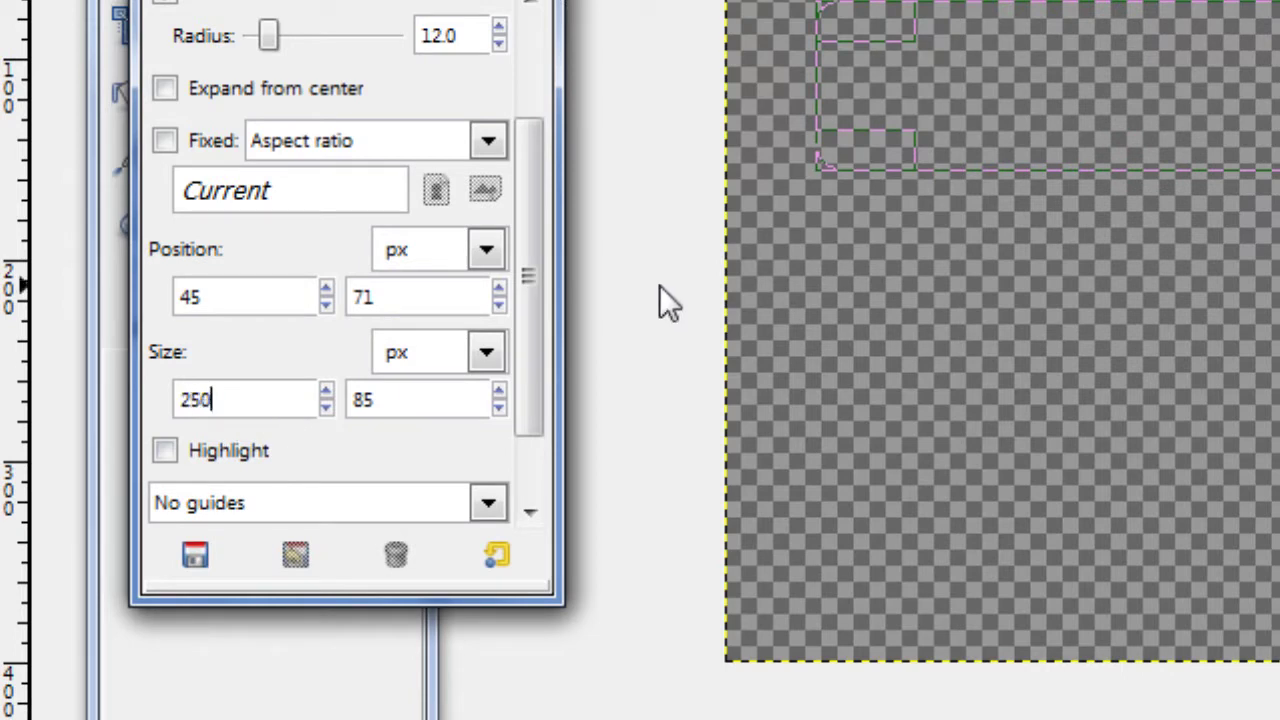
{"action": "left_click_drag", "start_coordinate": [376, 400], "coordinate": [356, 416]}
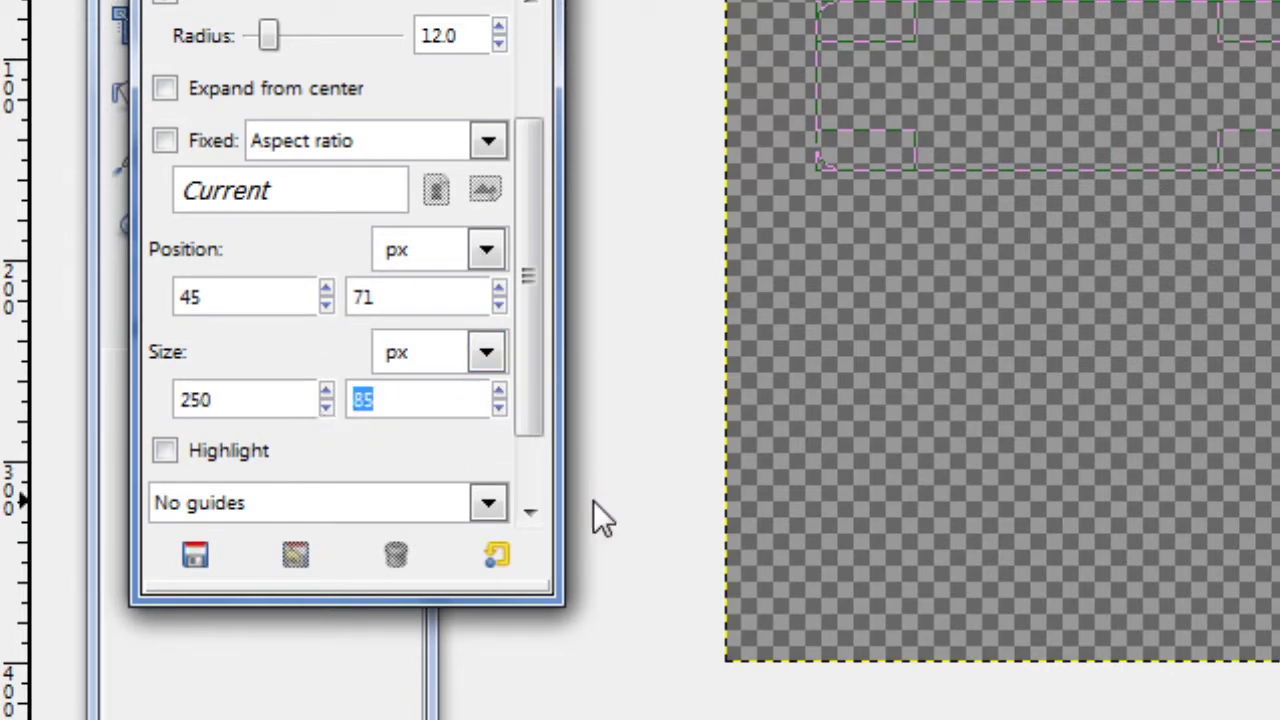
{"action": "type", "text": "70"}
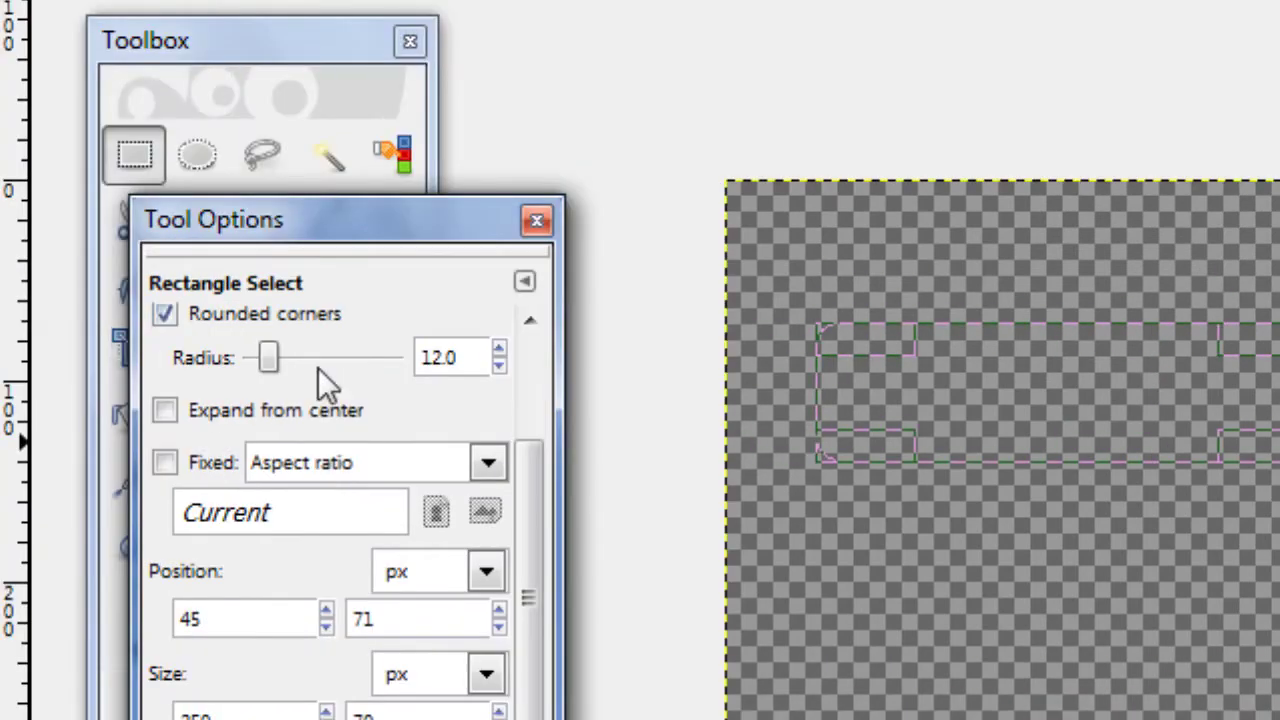
{"action": "scroll", "coordinate": [525, 400], "scroll_direction": "up", "scroll_amount": 3}
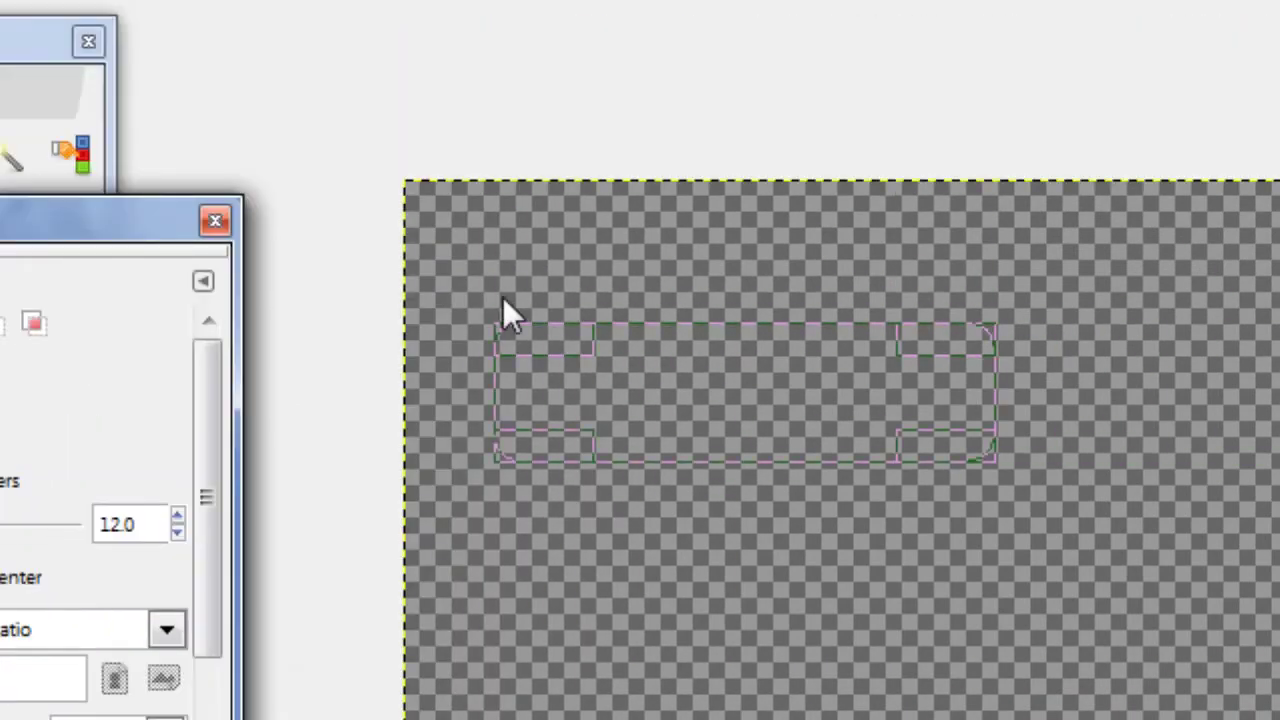
- Redraw the rounded selection and re-enter its size as 250 × 70
{"action": "left_click", "coordinate": [503, 300]}
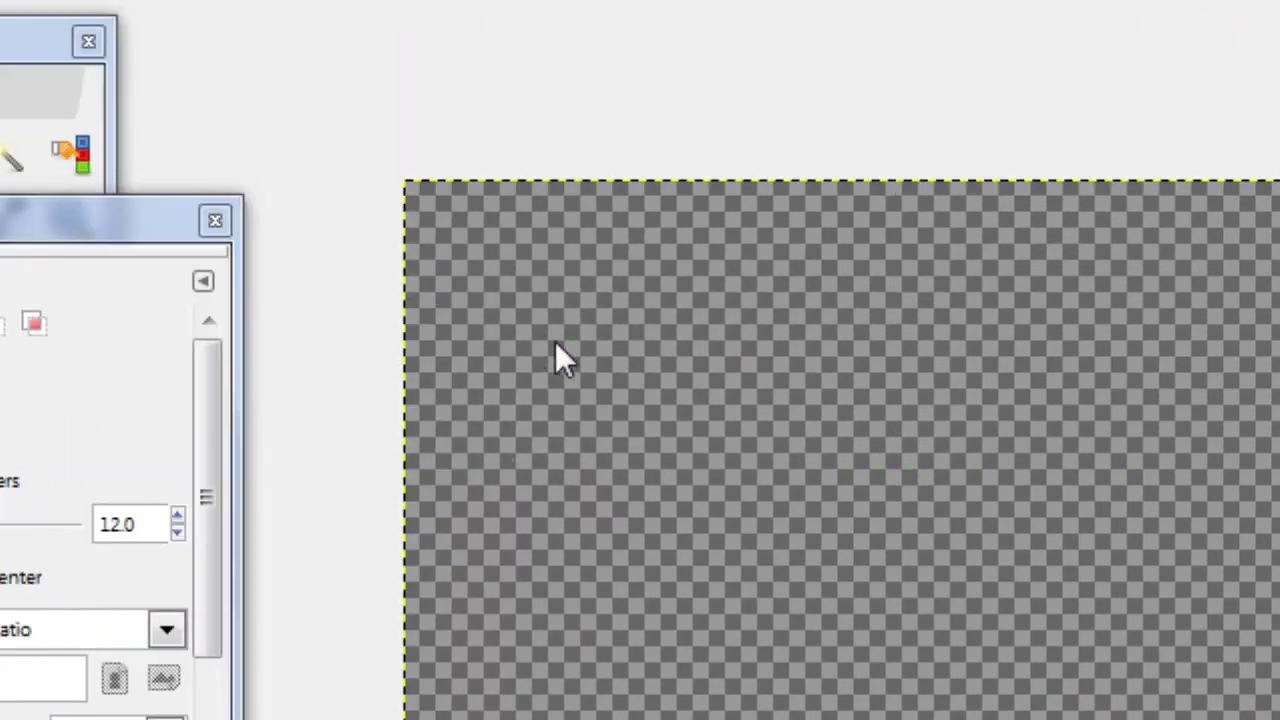
{"action": "left_click_drag", "start_coordinate": [583, 359], "coordinate": [1157, 457]}
{"action": "scroll", "coordinate": [330, 466], "scroll_direction": "down", "scroll_amount": 5}
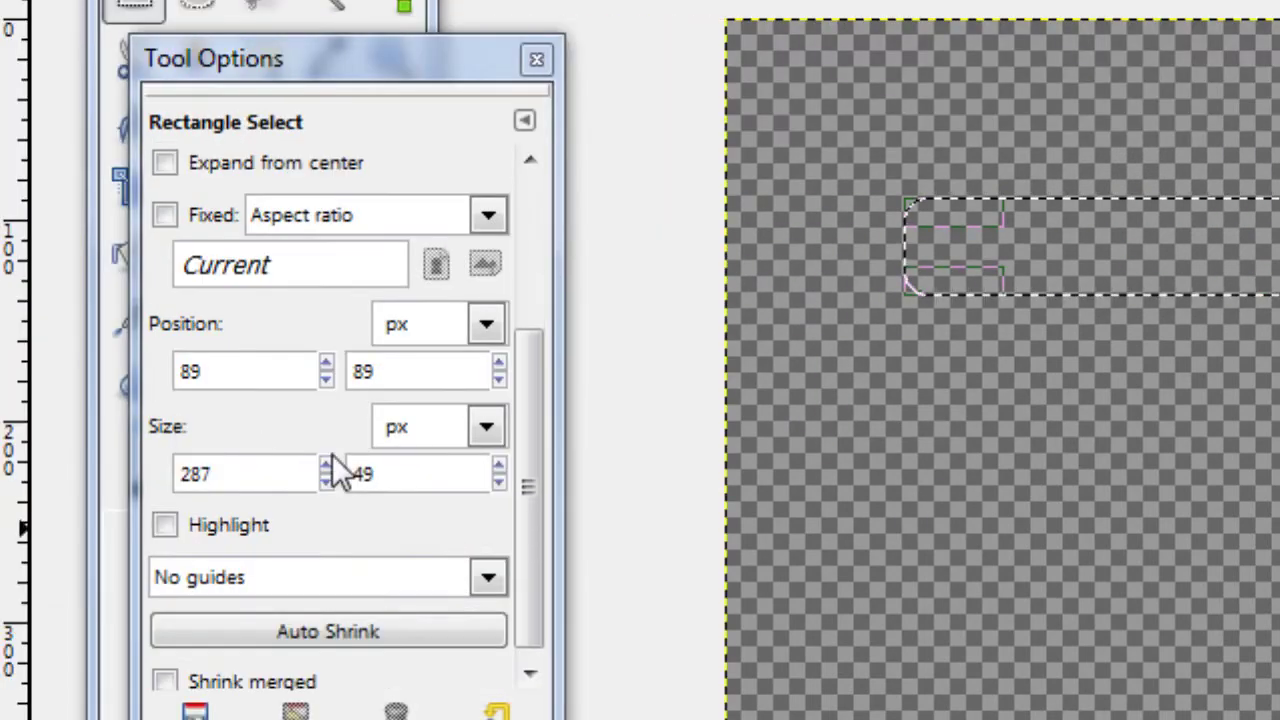
{"action": "left_click_drag", "start_coordinate": [267, 486], "coordinate": [159, 472]}
{"action": "type", "text": "250"}
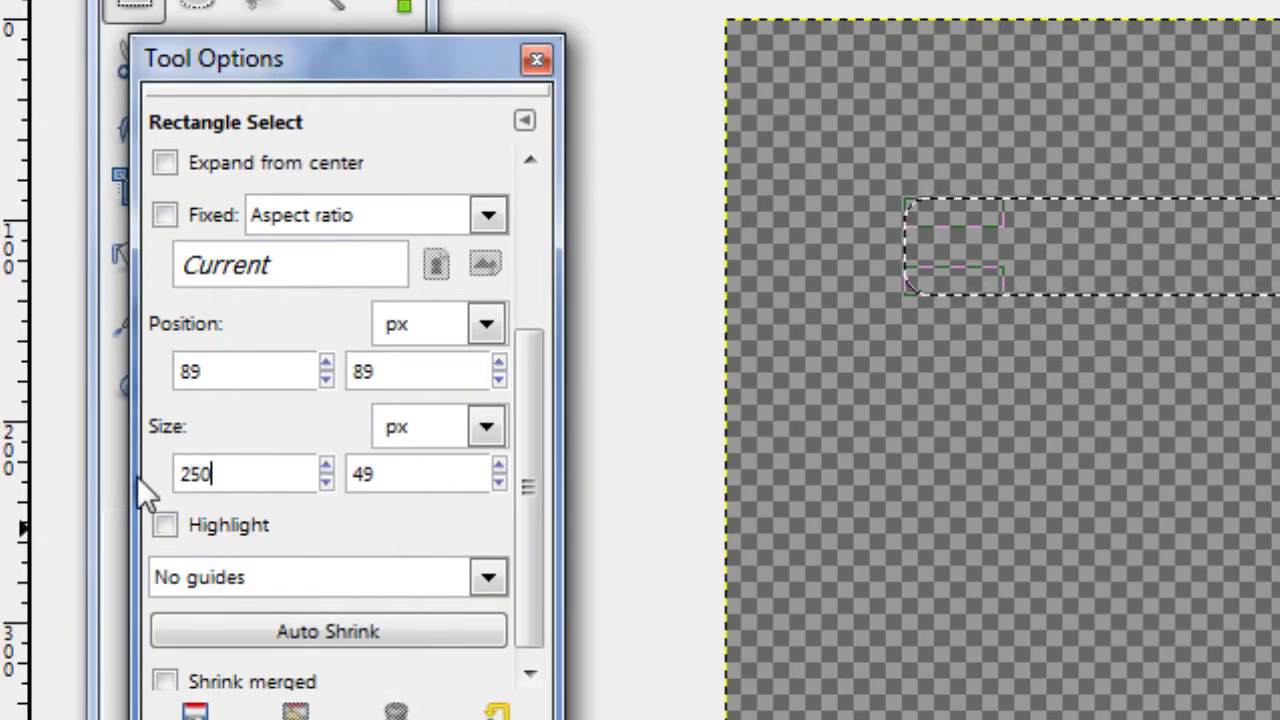
{"action": "left_click_drag", "start_coordinate": [402, 474], "coordinate": [316, 472]}
{"action": "type", "text": "70"}
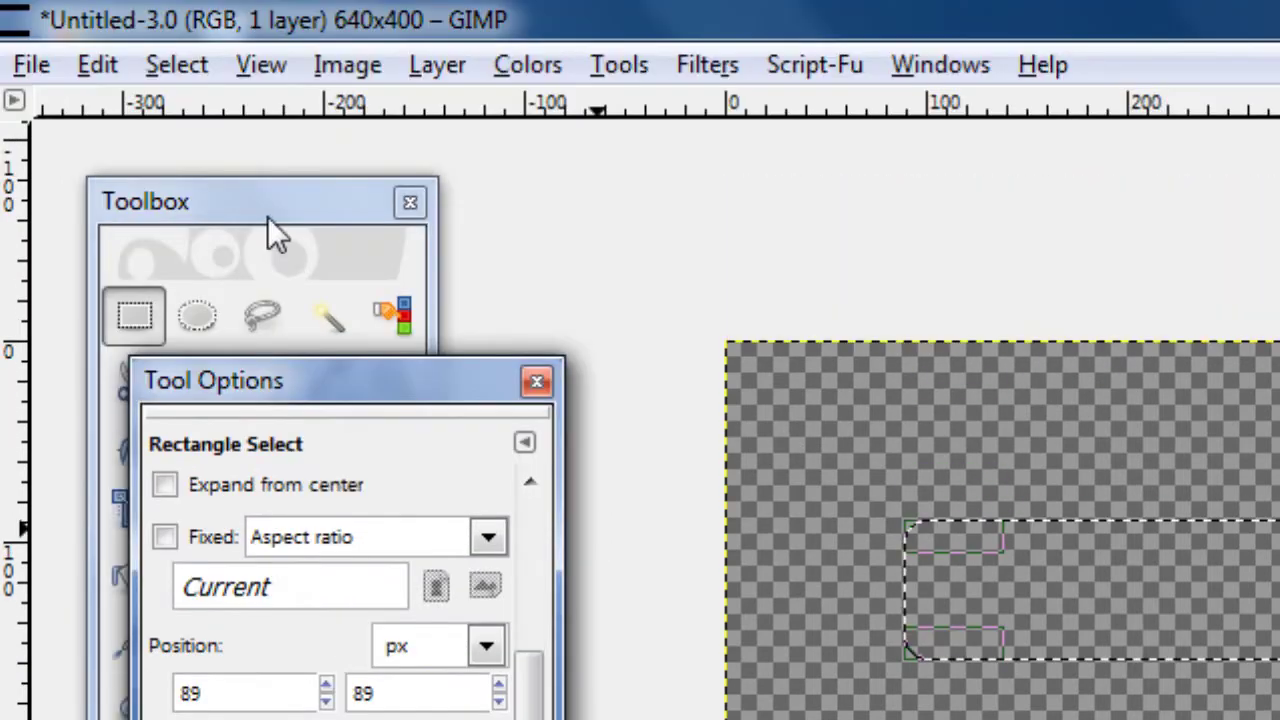
{"action": "left_click", "coordinate": [267, 216]}
- Set the foreground to light grey a6a6a6 and the background to dark grey 616161
{"action": "left_click", "coordinate": [168, 605]}
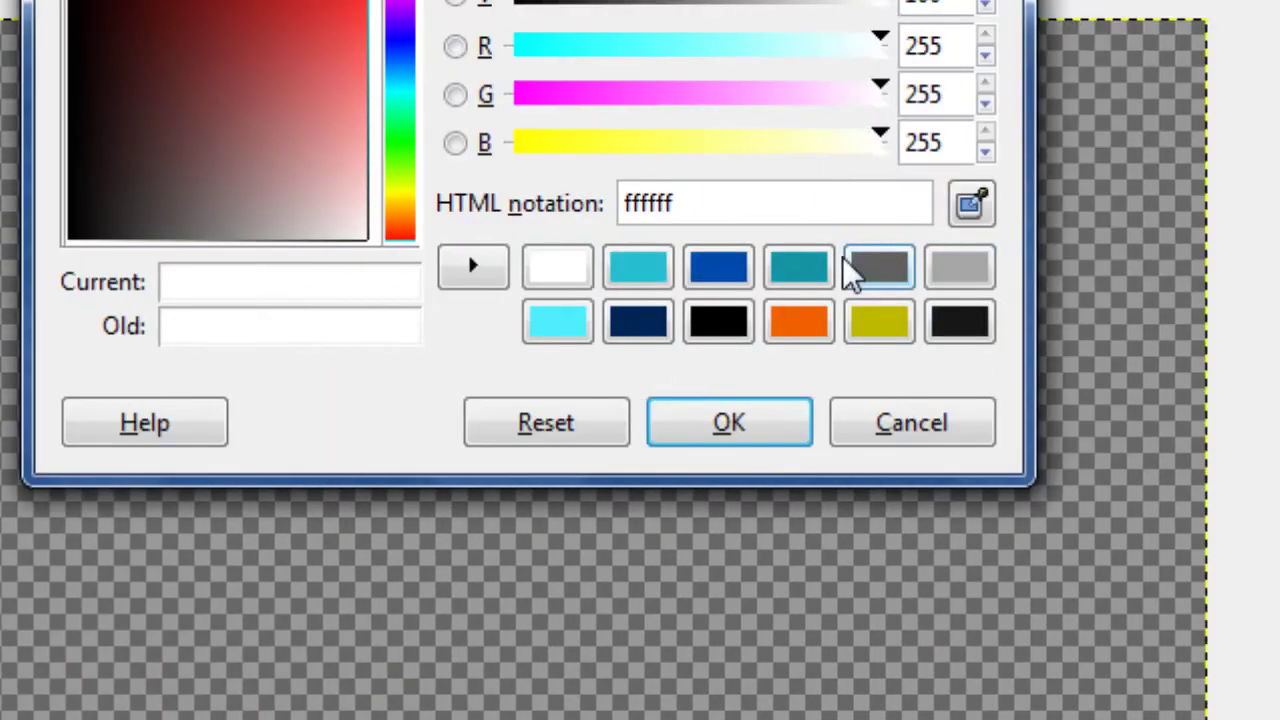
{"action": "left_click", "coordinate": [798, 266]}
{"action": "left_click", "coordinate": [630, 420]}
{"action": "left_click", "coordinate": [223, 477]}
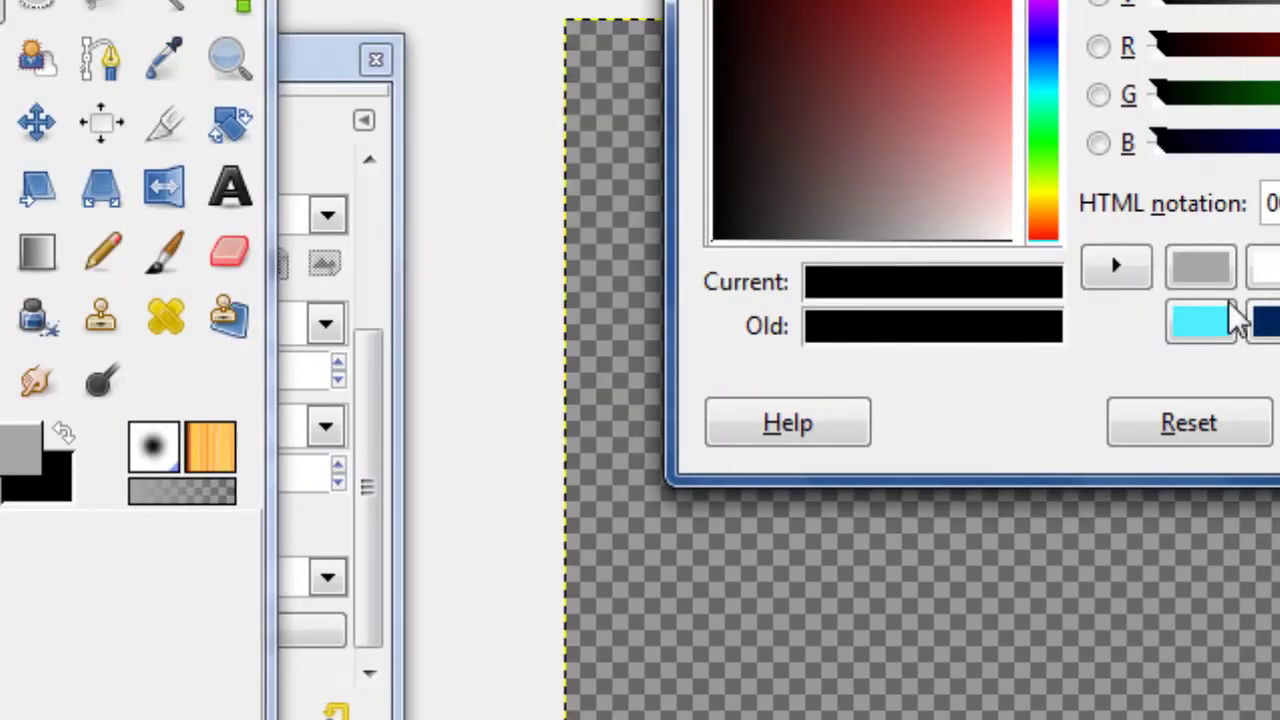
{"action": "left_click", "coordinate": [958, 266]}
{"action": "left_click", "coordinate": [729, 422]}
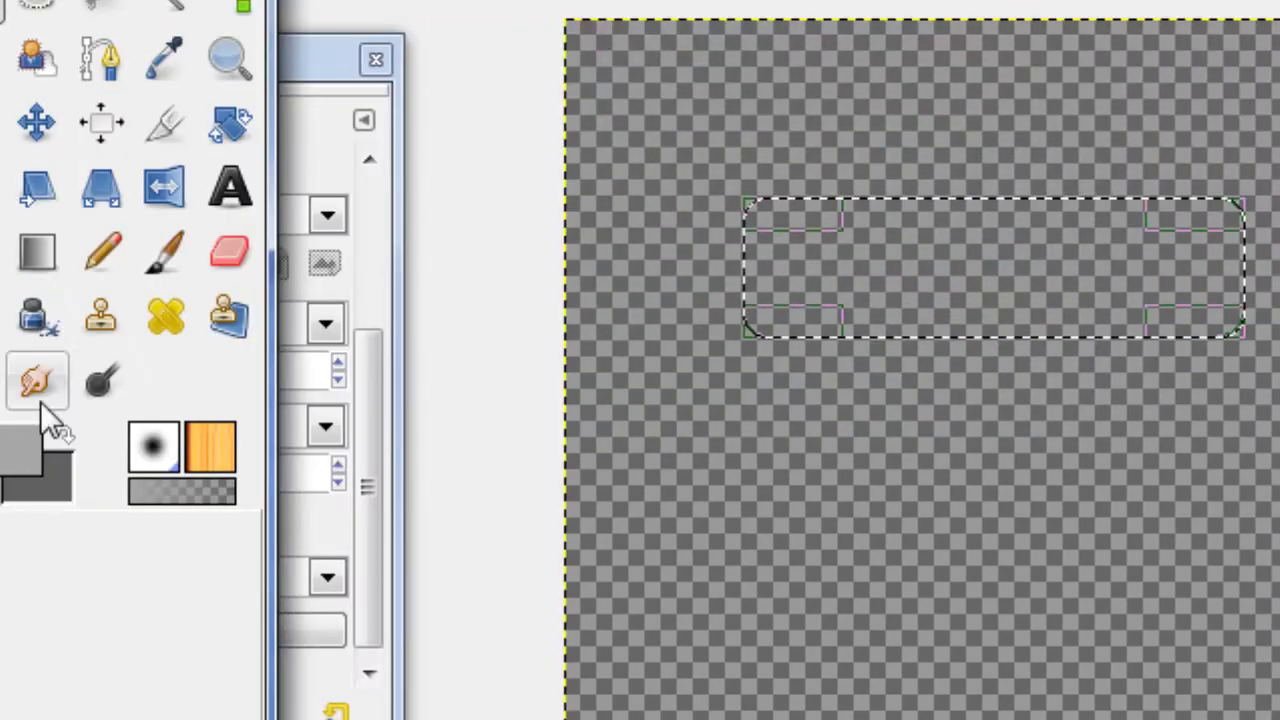
- Recheck both colour choosers, confirming a6a6a6 foreground and 616161 background
{"action": "left_click", "coordinate": [195, 452]}
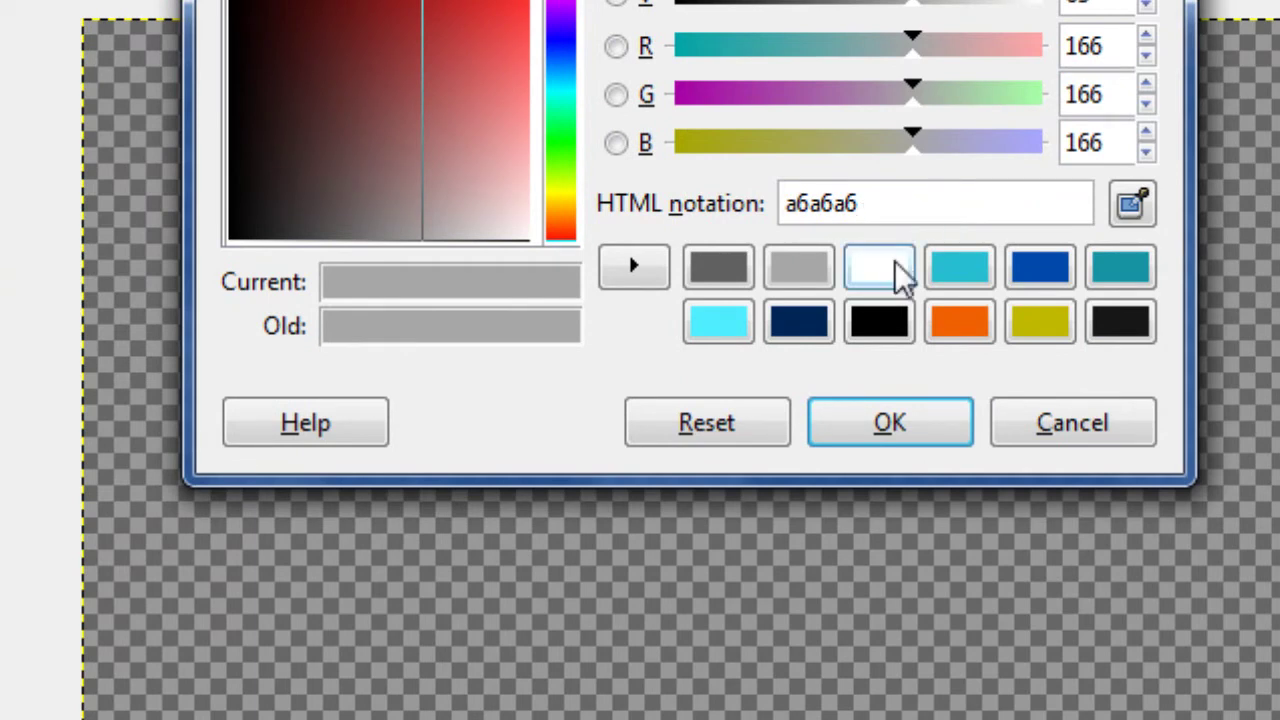
{"action": "left_click", "coordinate": [912, 418]}
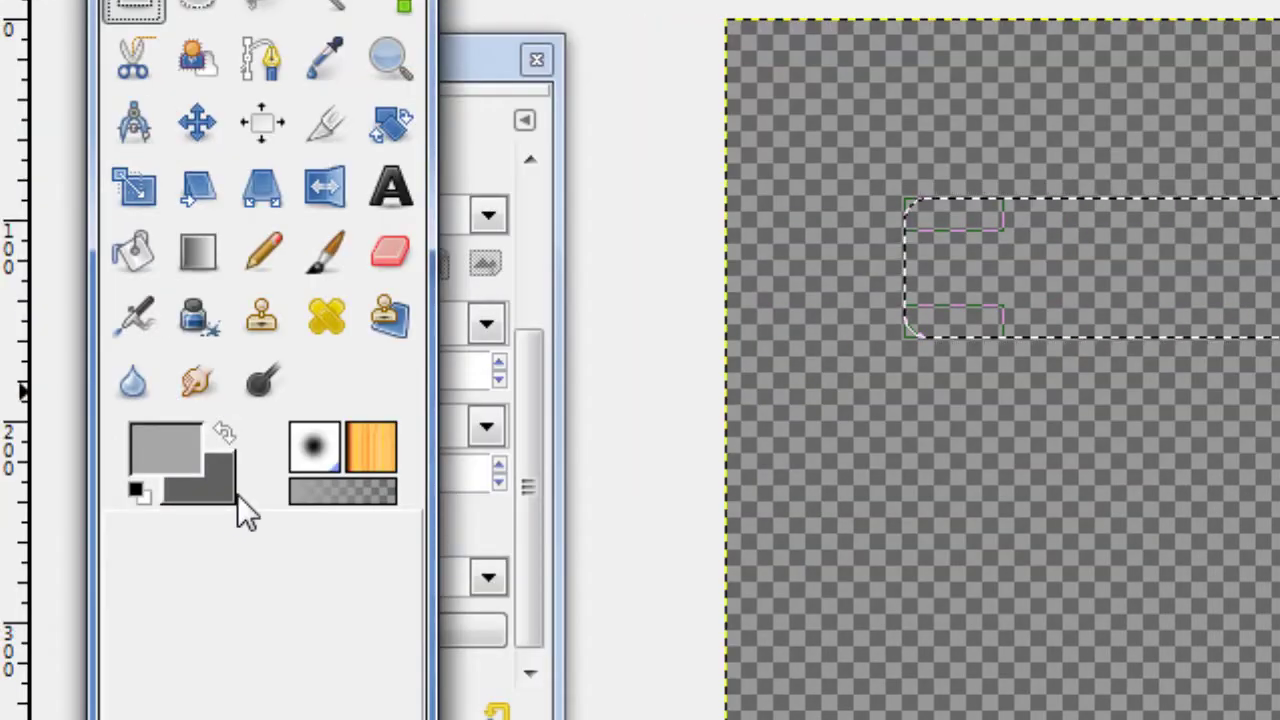
{"action": "left_click", "coordinate": [235, 494]}
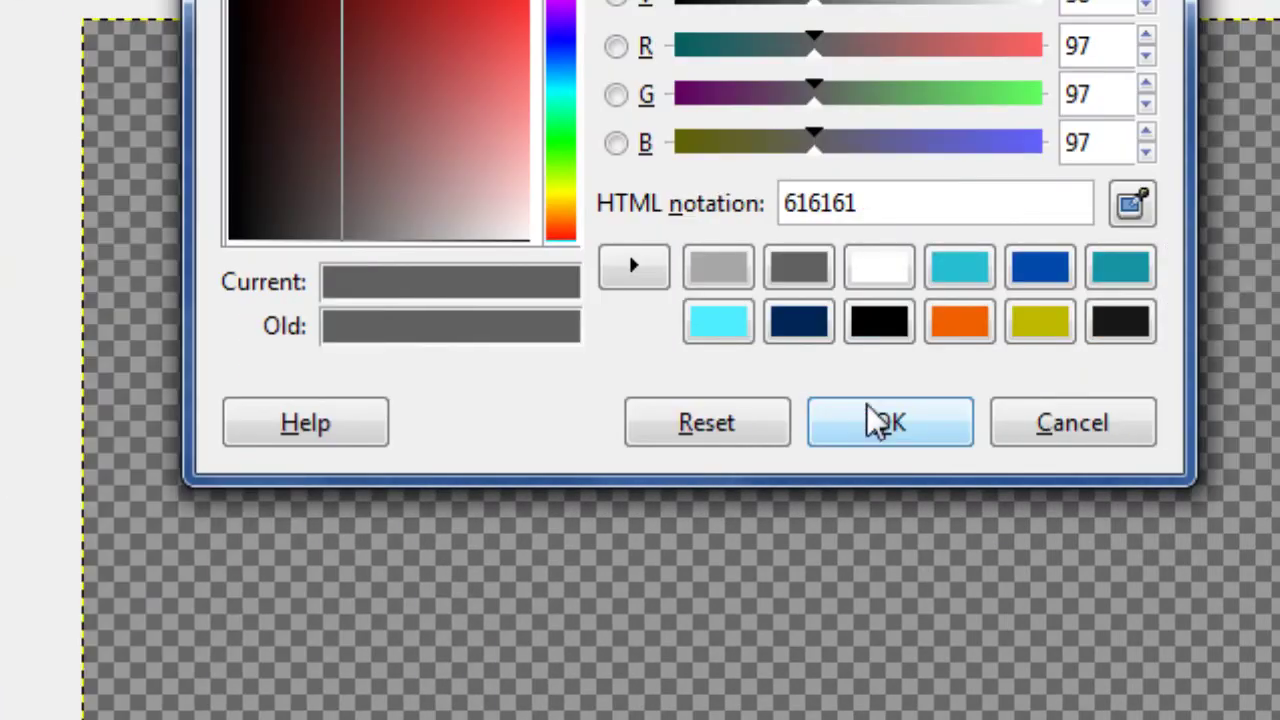
{"action": "left_click", "coordinate": [876, 448]}
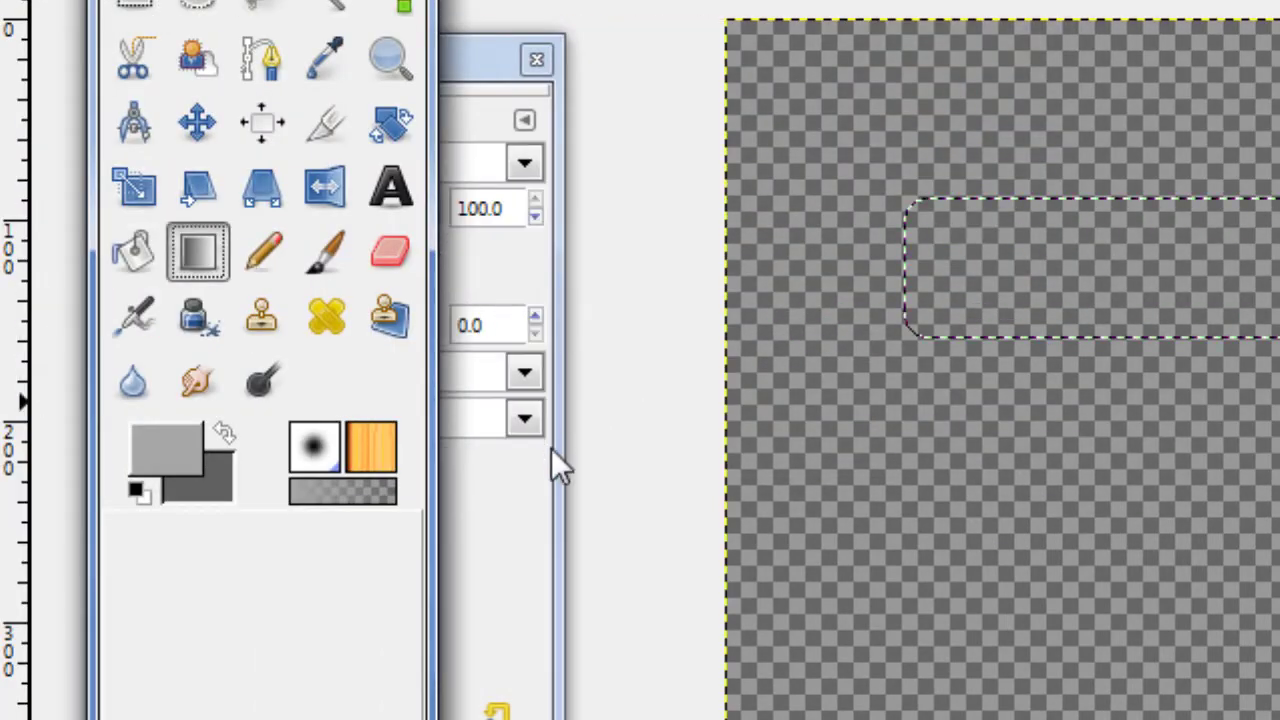
- Fill the rounded selection with an FG to BG (RGB) grey gradient, top to bottom
{"action": "left_click", "coordinate": [530, 445]}
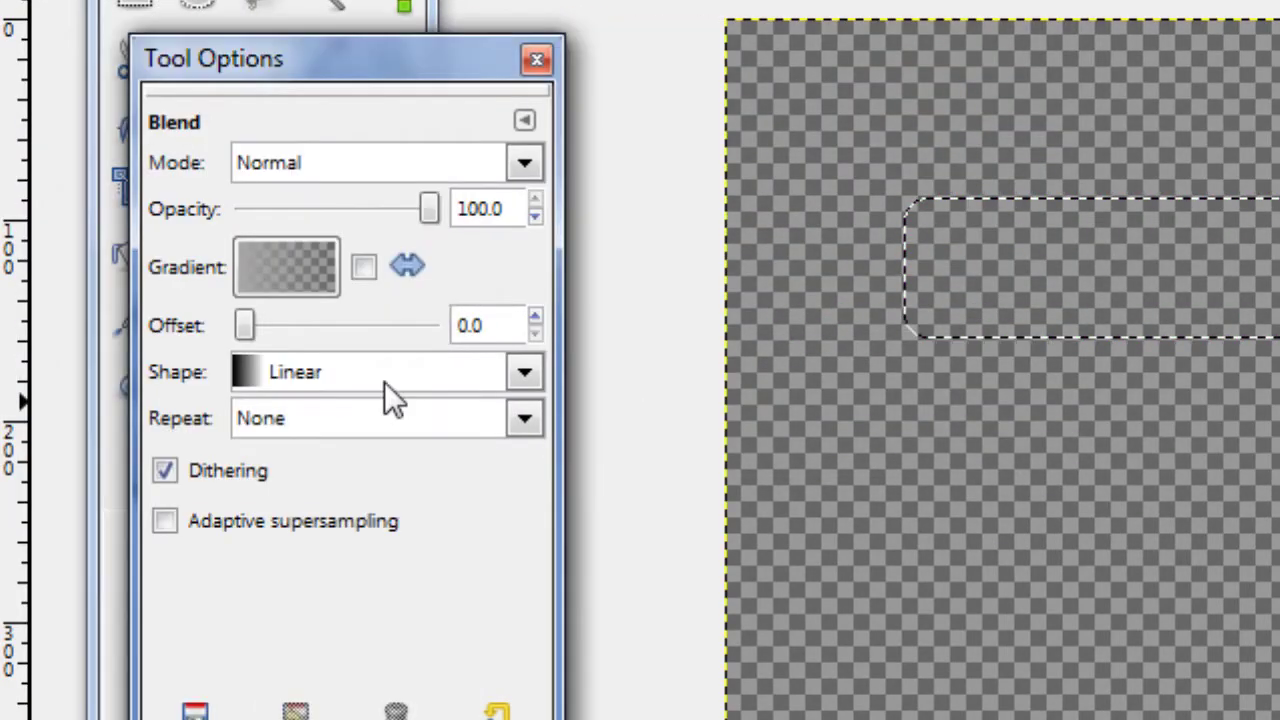
{"action": "left_click", "coordinate": [299, 274]}
{"action": "left_click", "coordinate": [404, 486]}
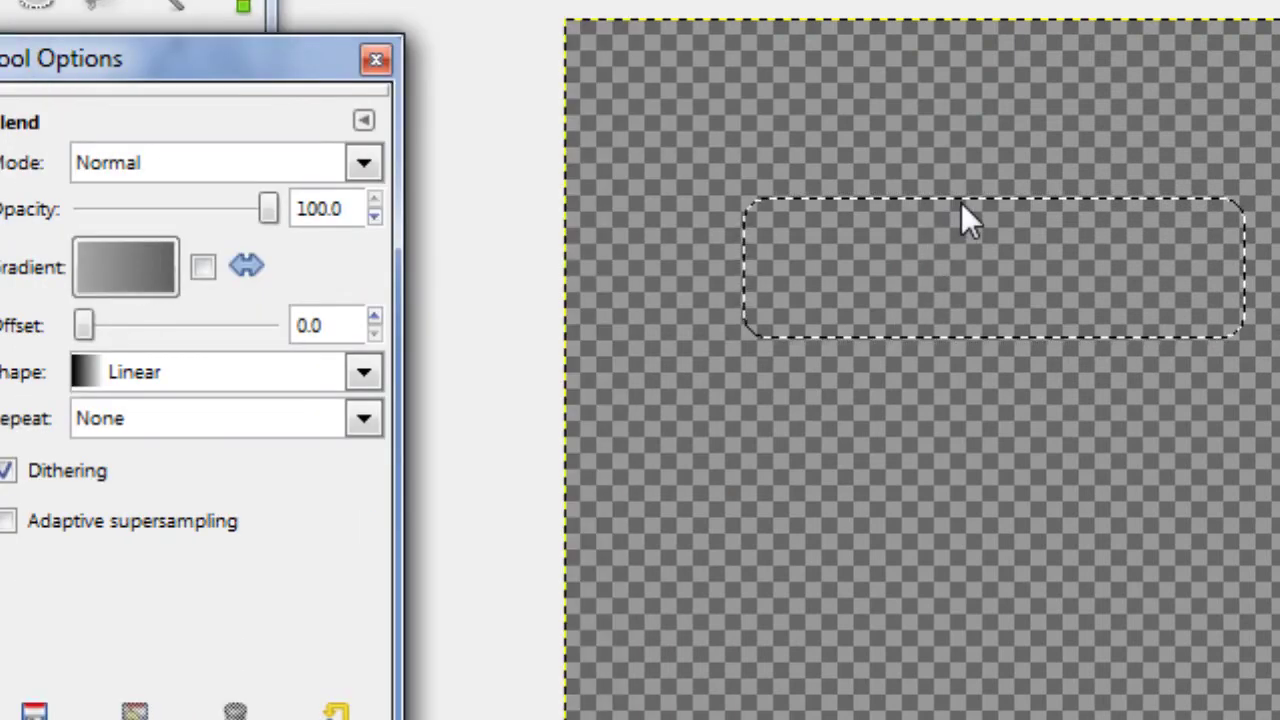
{"action": "left_click_drag", "start_coordinate": [961, 203], "coordinate": [964, 338]}
{"action": "left_click_drag", "start_coordinate": [804, 337], "coordinate": [804, 337]}
{"action": "key", "text": "ctrl+z"}
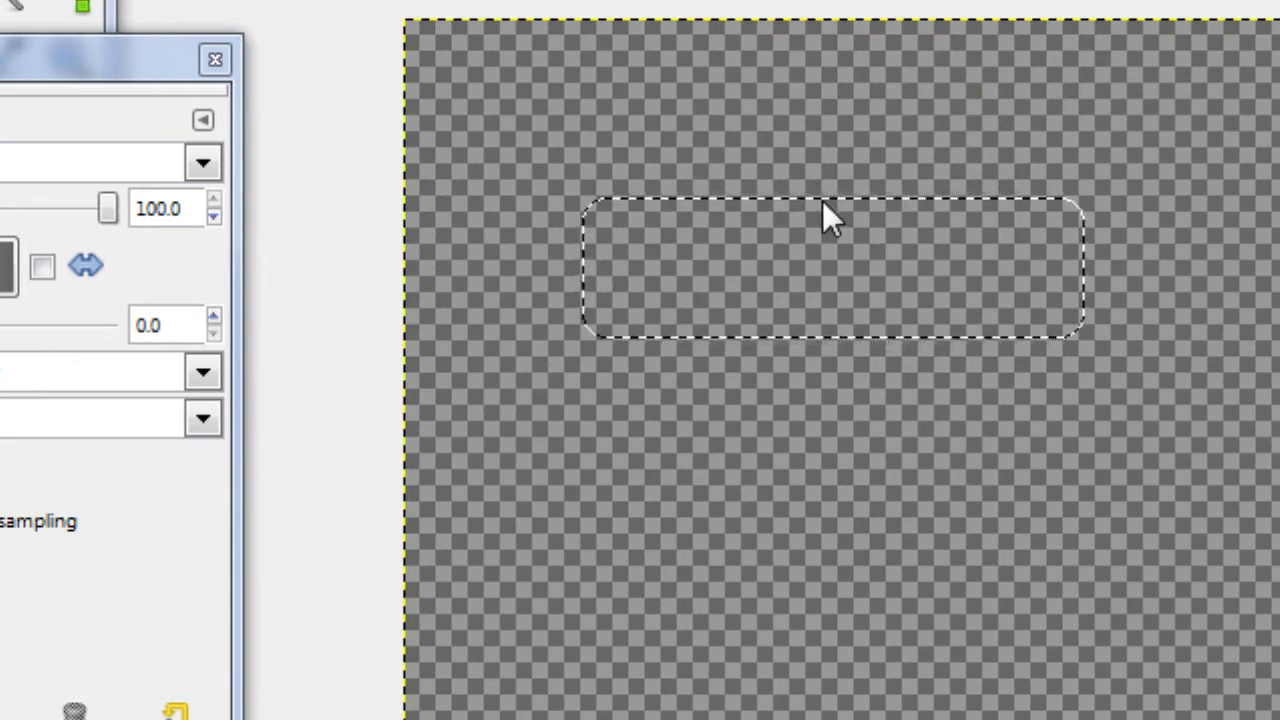
{"action": "left_click_drag", "start_coordinate": [820, 202], "coordinate": [820, 339]}
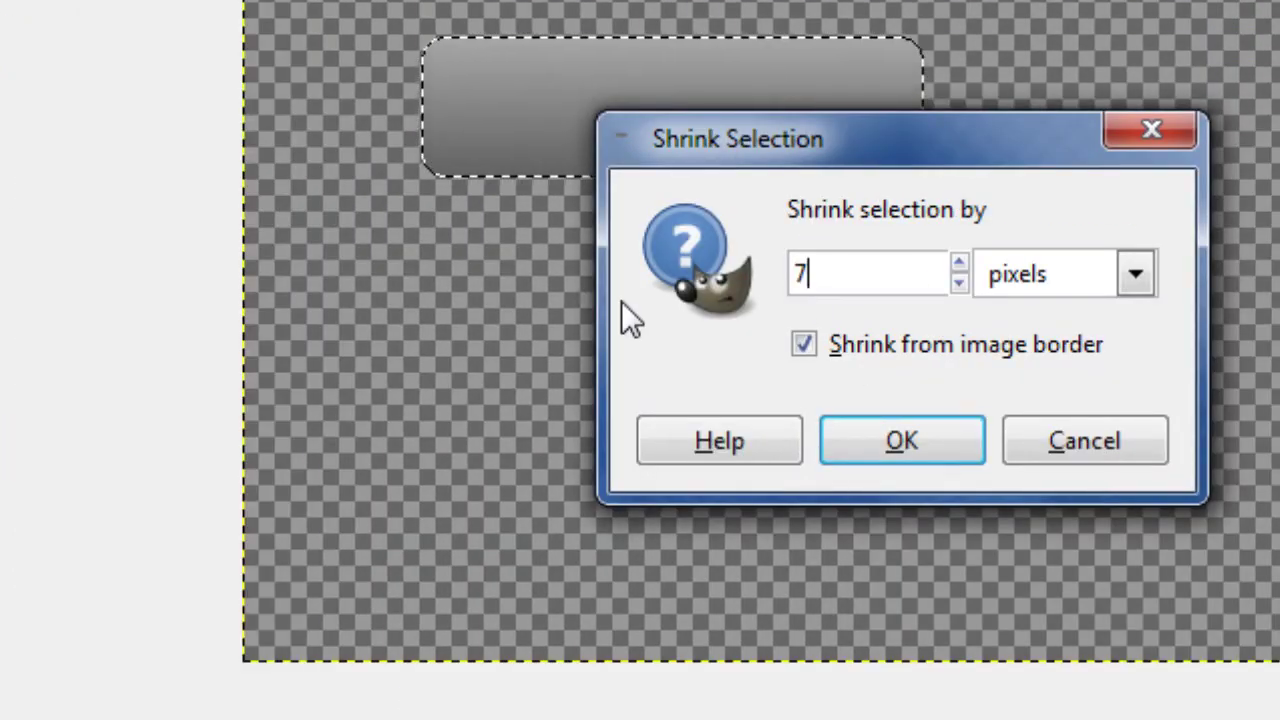
- Shrink the selection by 7 px and fill it with the reversed bottom-to-top gradient
{"action": "key", "text": "Return"}
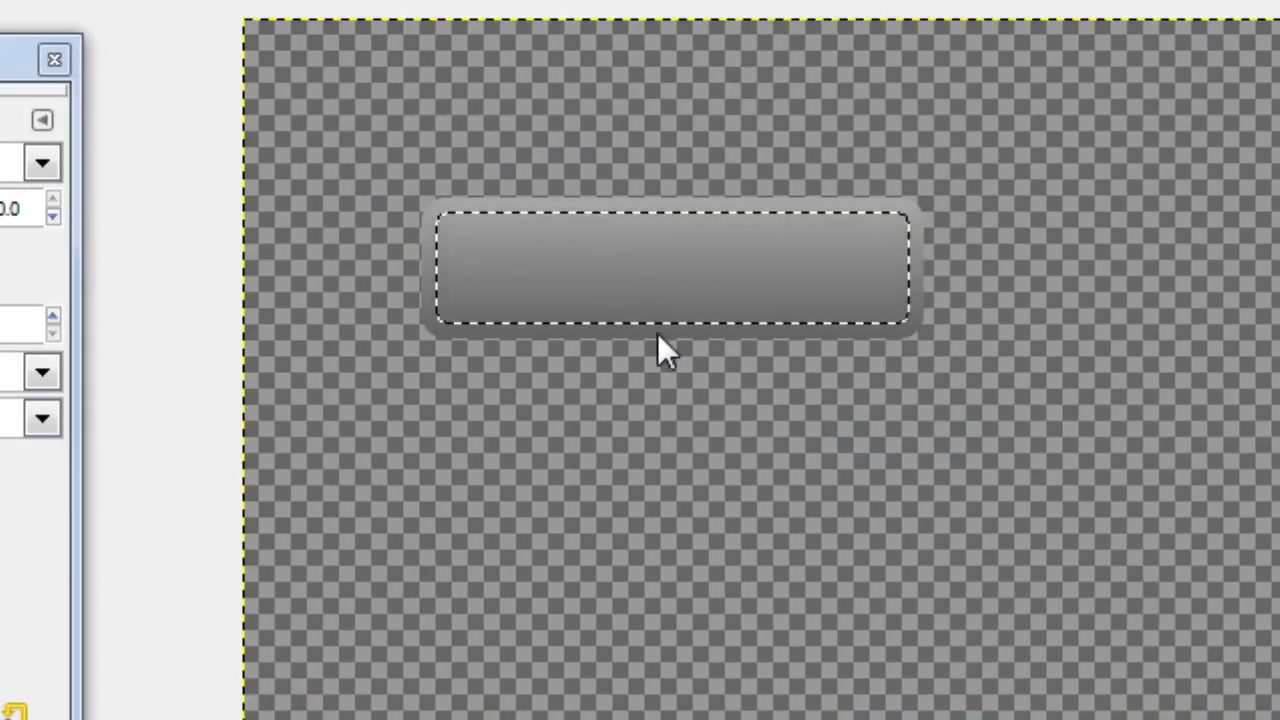
{"action": "left_click_drag", "start_coordinate": [671, 322], "coordinate": [675, 206]}
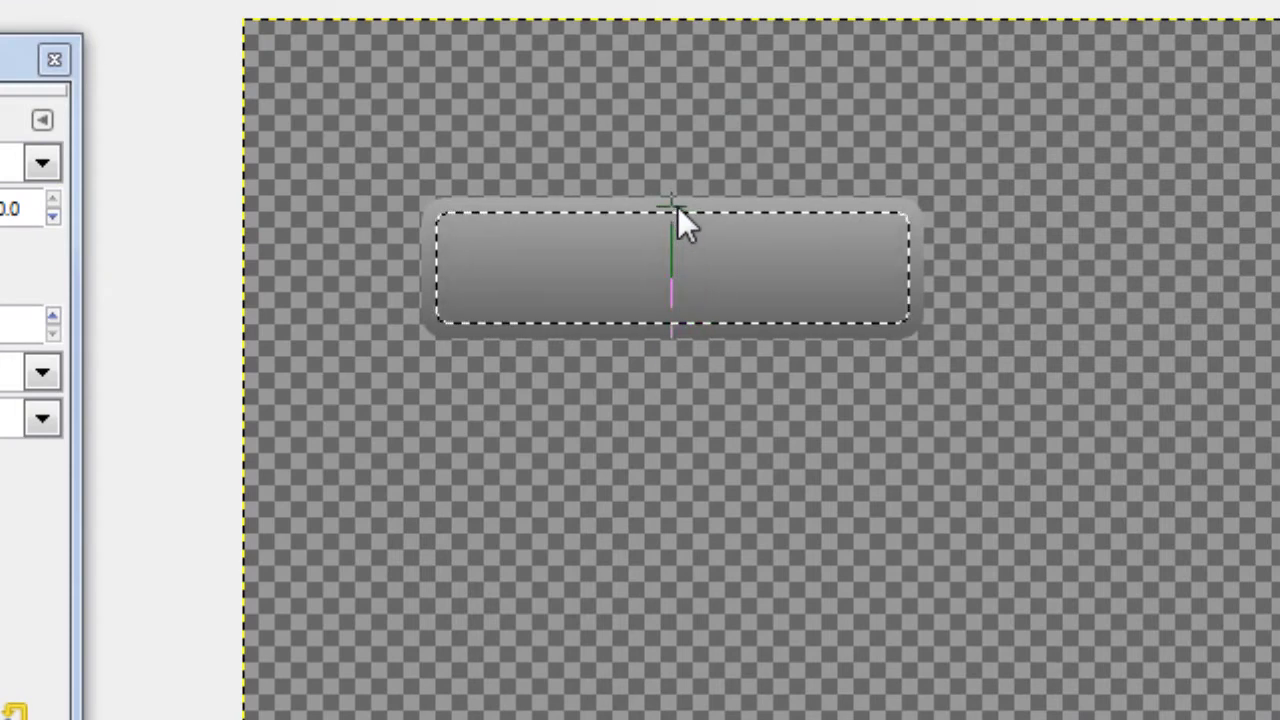
{"action": "left_click_drag", "start_coordinate": [675, 206], "coordinate": [677, 214]}
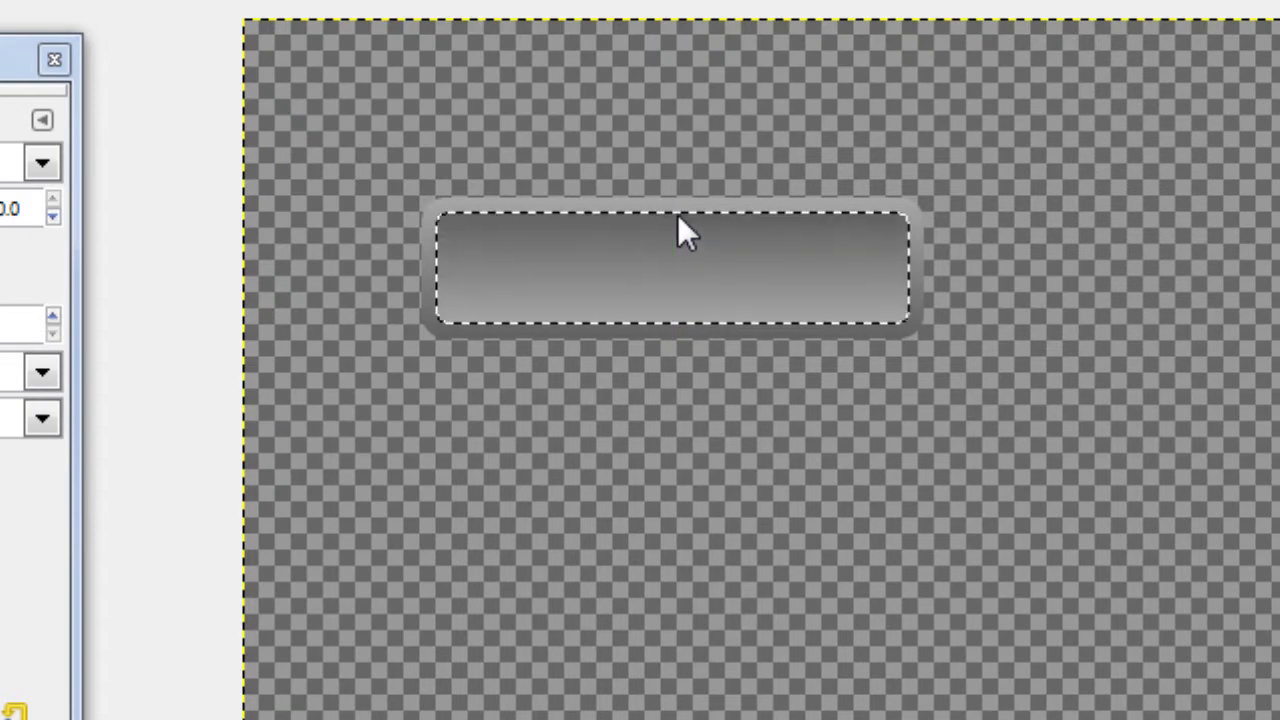
{"action": "left_click", "coordinate": [176, 64]}
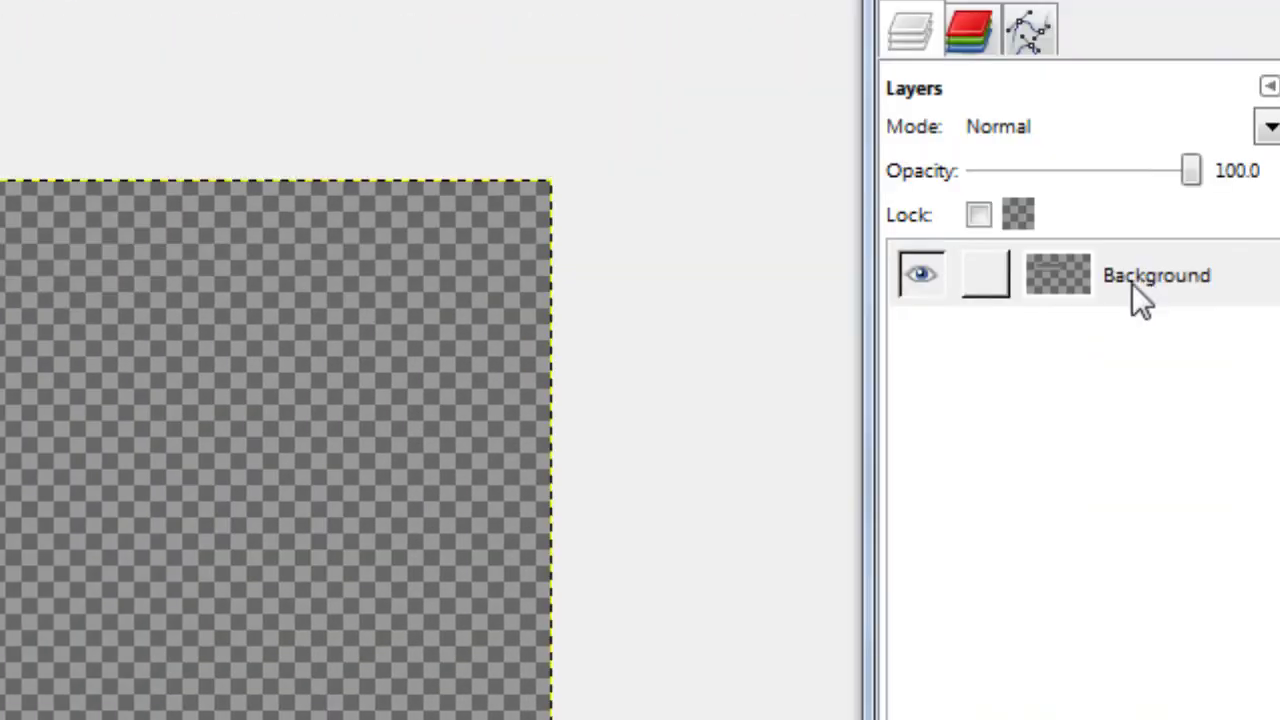
- Autocrop the bar's layer tightly around the grey bar
{"action": "right_click", "coordinate": [1131, 282]}
{"action": "left_click", "coordinate": [949, 279]}
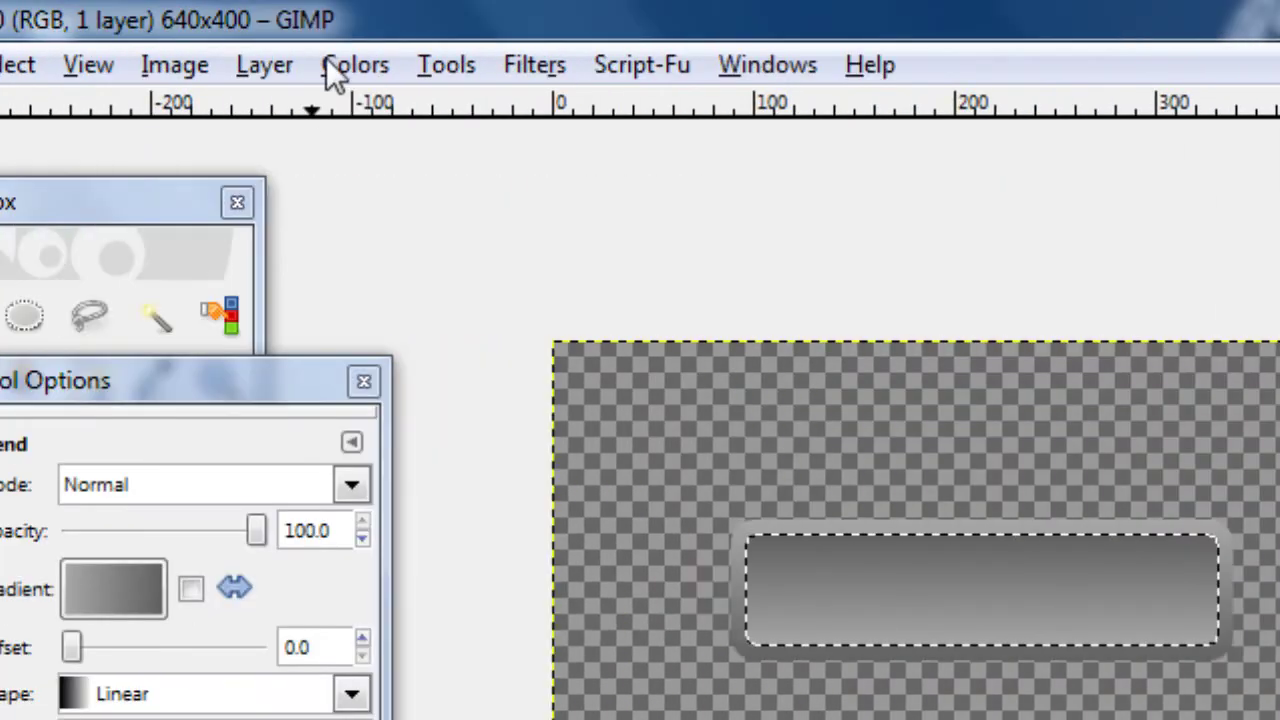
{"action": "left_click", "coordinate": [425, 64]}
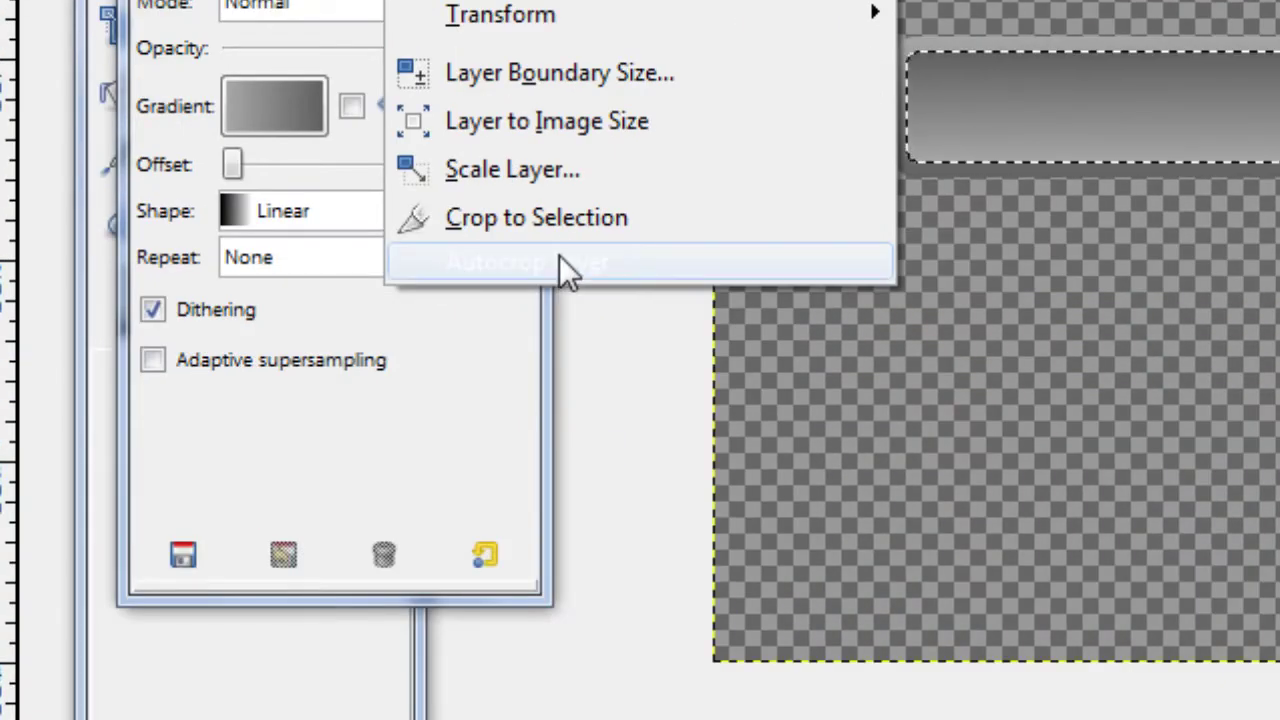
{"action": "left_click", "coordinate": [559, 262]}
- Align the bar layer to the canvas centre, horizontally and vertically
{"action": "left_click", "coordinate": [233, 218]}
{"action": "left_click", "coordinate": [262, 444]}
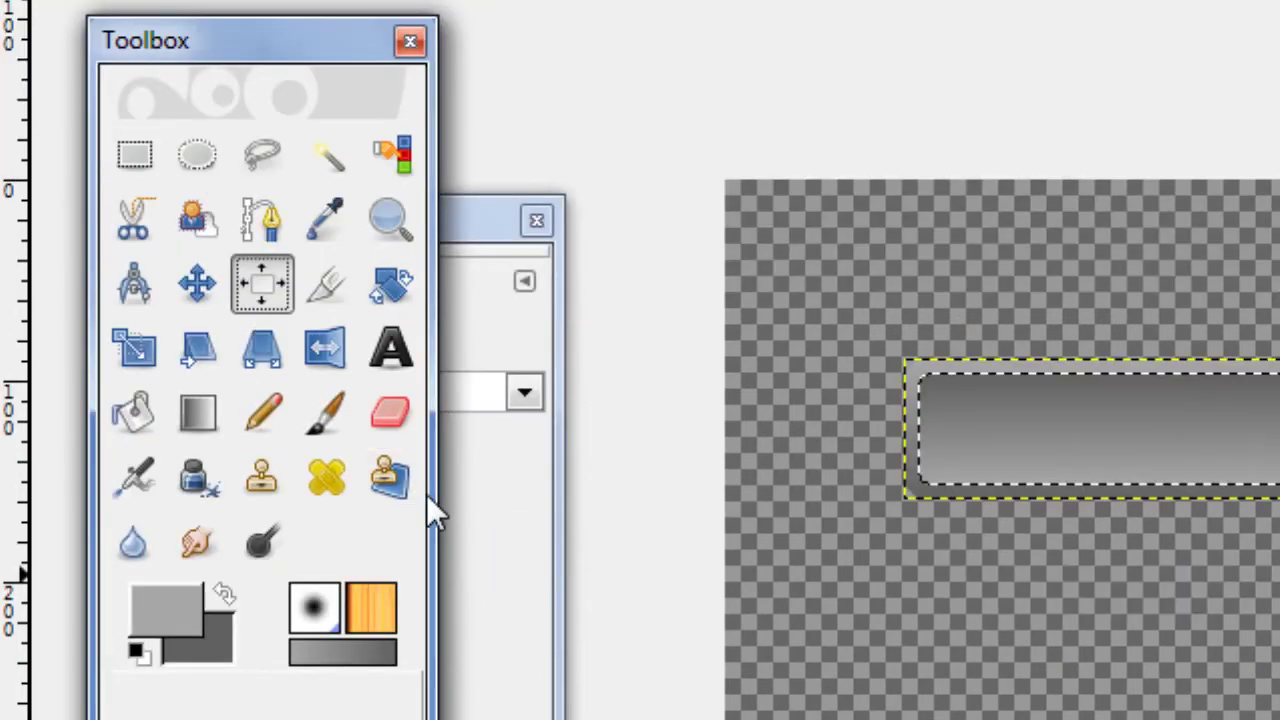
{"action": "left_click", "coordinate": [445, 505]}
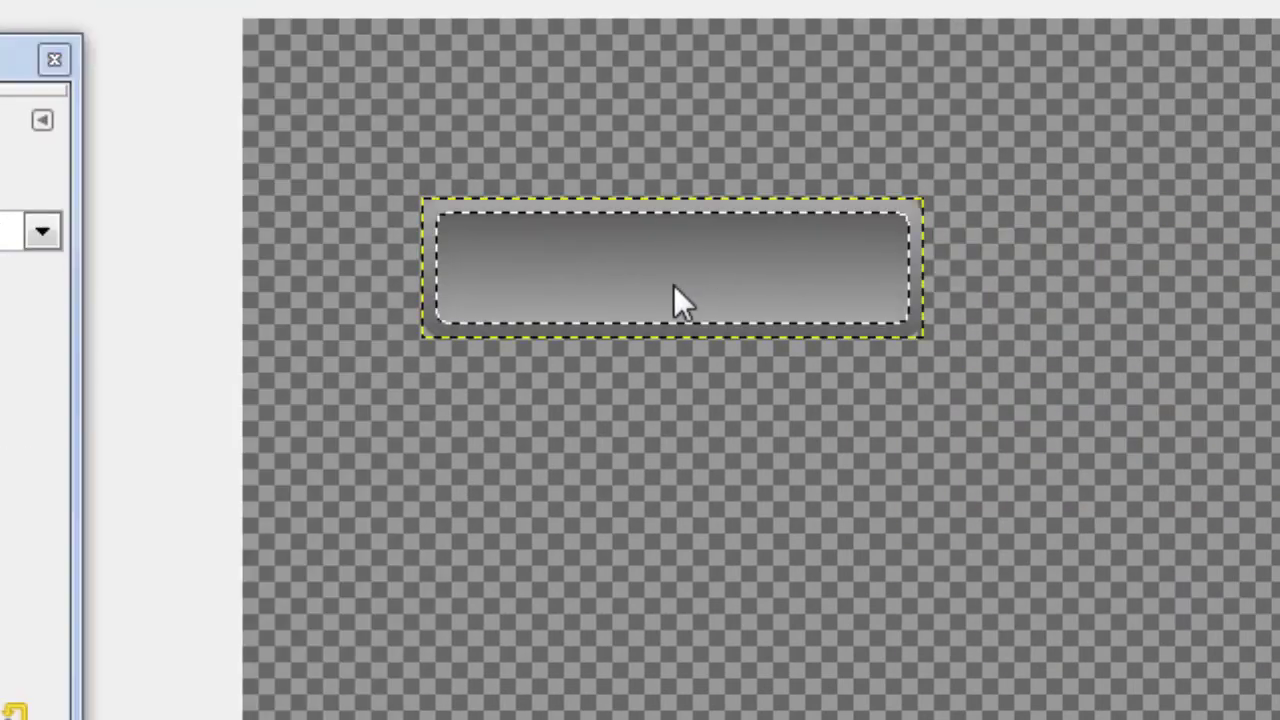
{"action": "left_click", "coordinate": [1157, 463]}
{"action": "left_click", "coordinate": [312, 315]}
{"action": "left_click", "coordinate": [298, 395]}
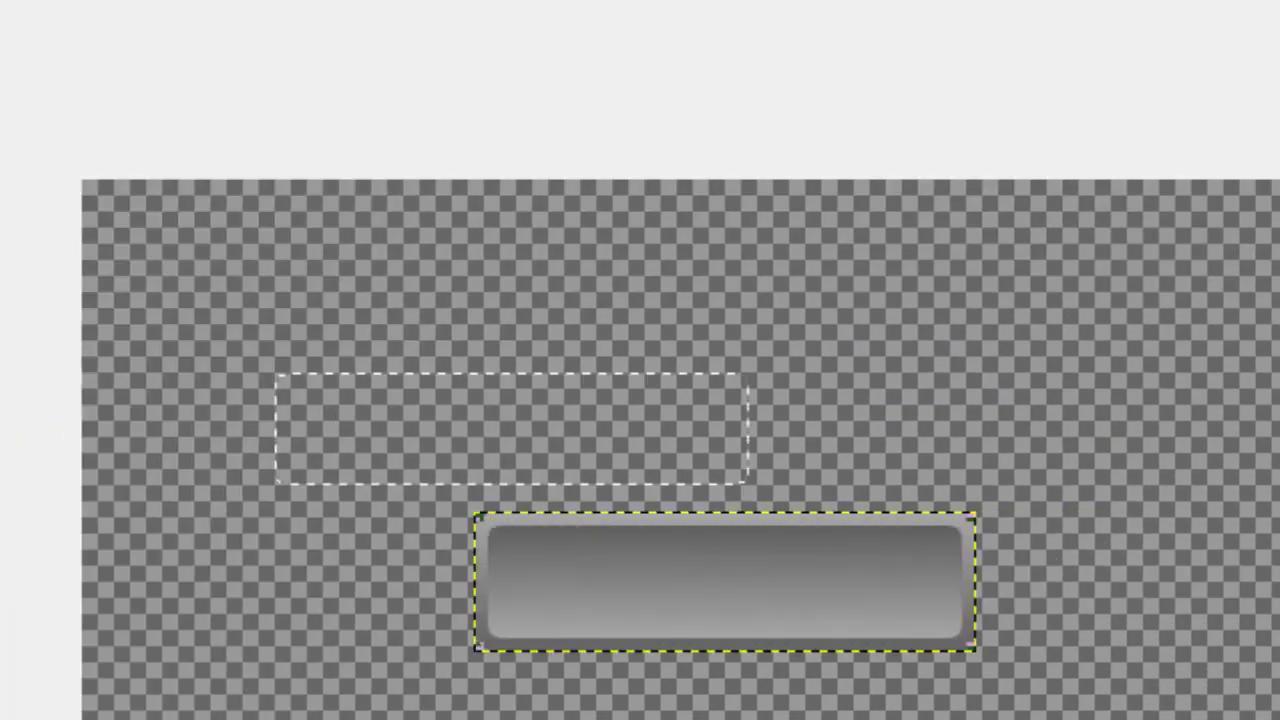
- Expand the layer to full image size and clear the selection
{"action": "left_click", "coordinate": [425, 64]}
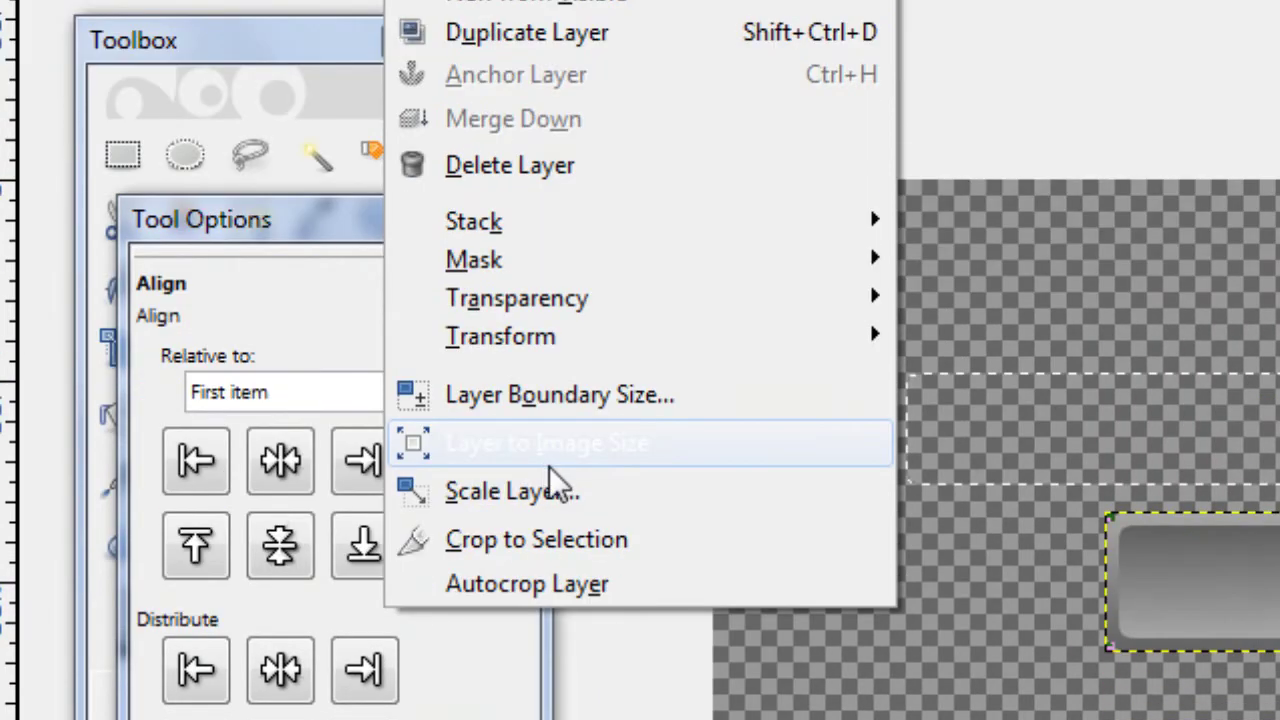
{"action": "left_click", "coordinate": [545, 612]}
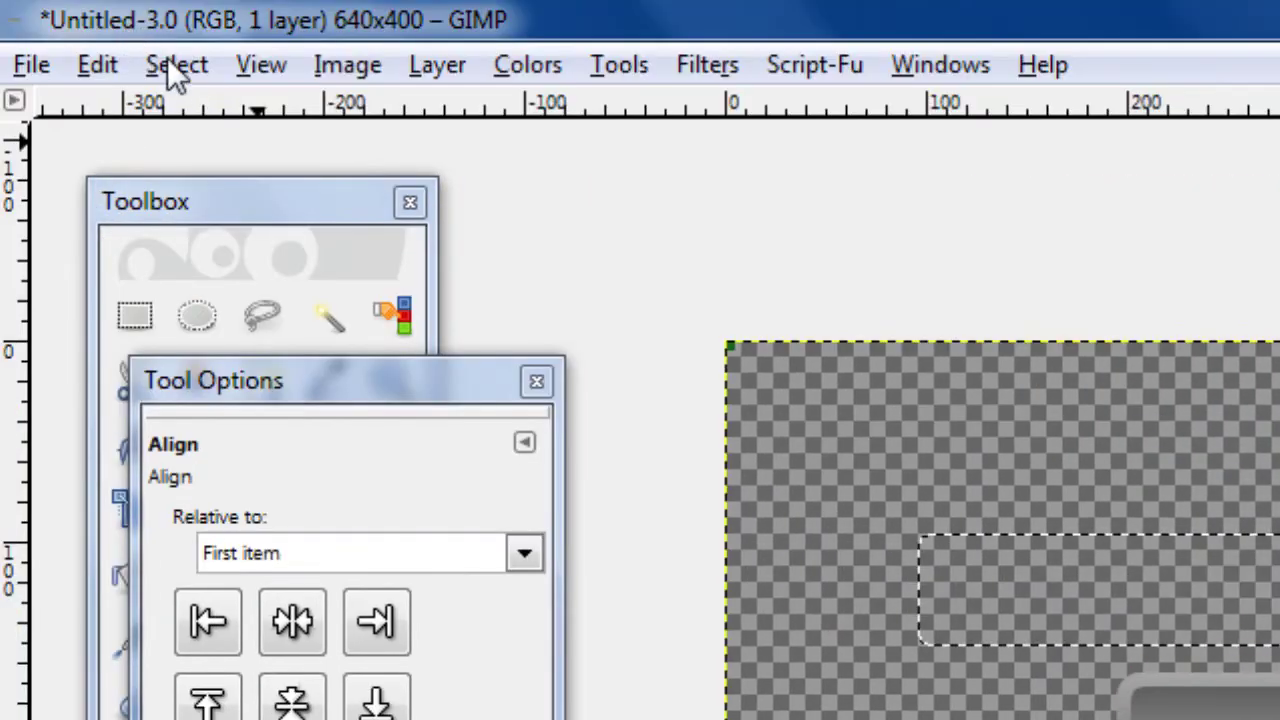
{"action": "left_click", "coordinate": [176, 64]}
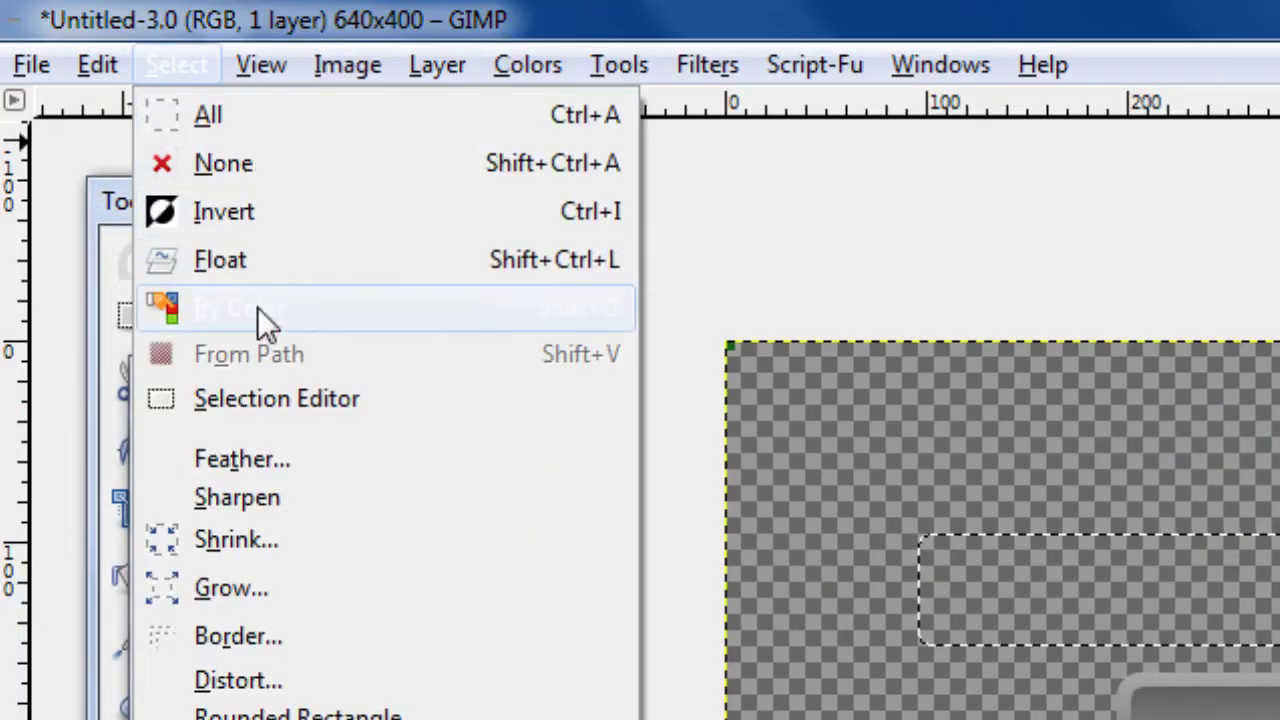
{"action": "left_click", "coordinate": [255, 166]}
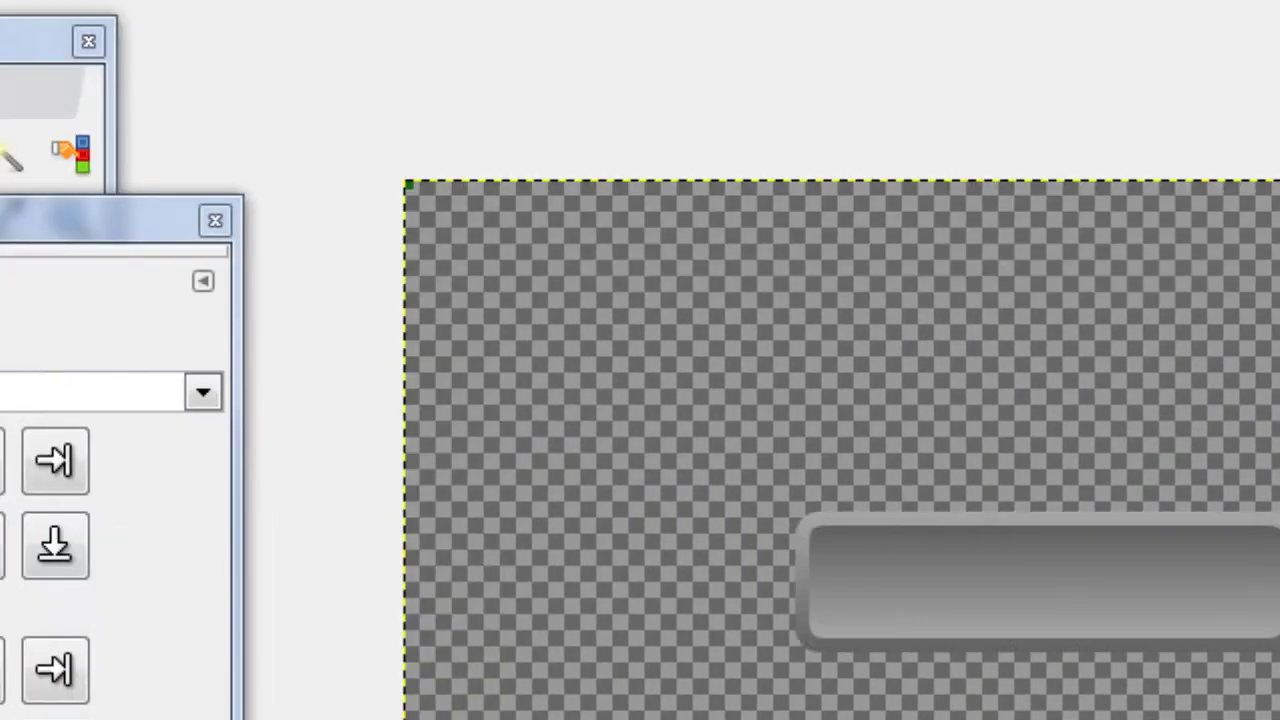
- Load the button layer's alpha as a selection and shrink it by 11 px
{"action": "right_click", "coordinate": [1065, 285]}
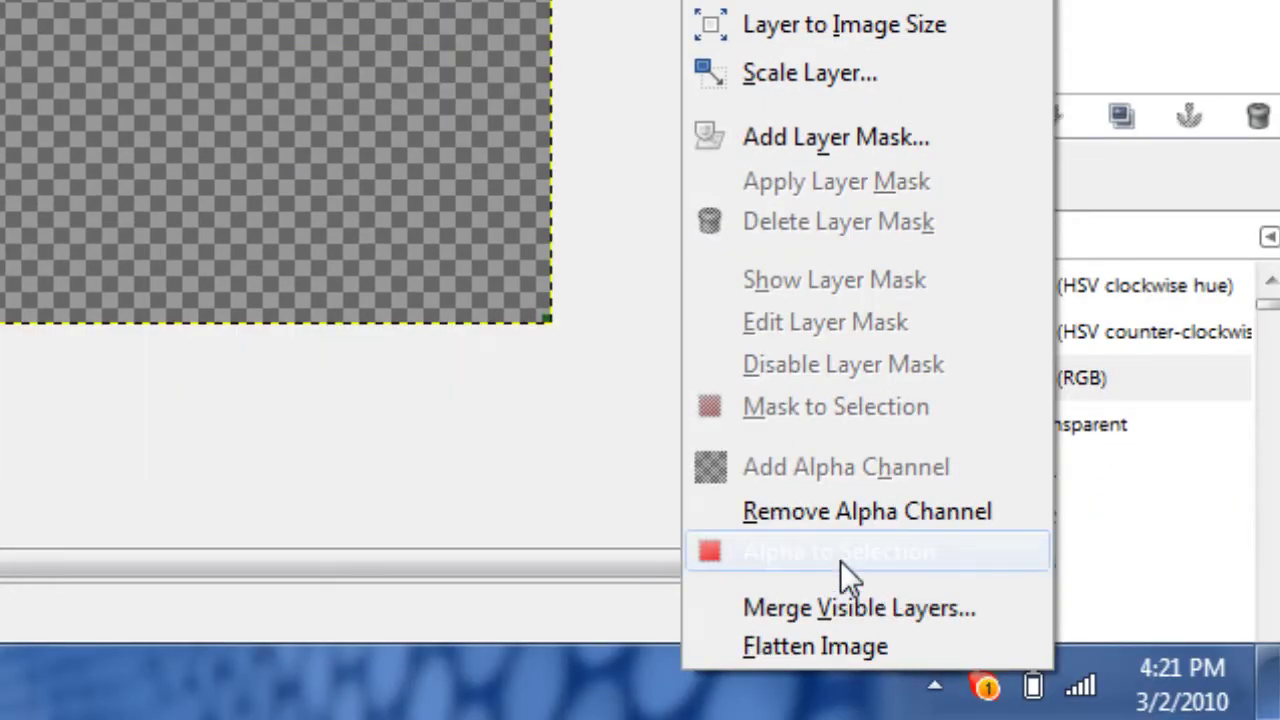
{"action": "left_click", "coordinate": [840, 555]}
{"action": "left_click", "coordinate": [165, 63]}
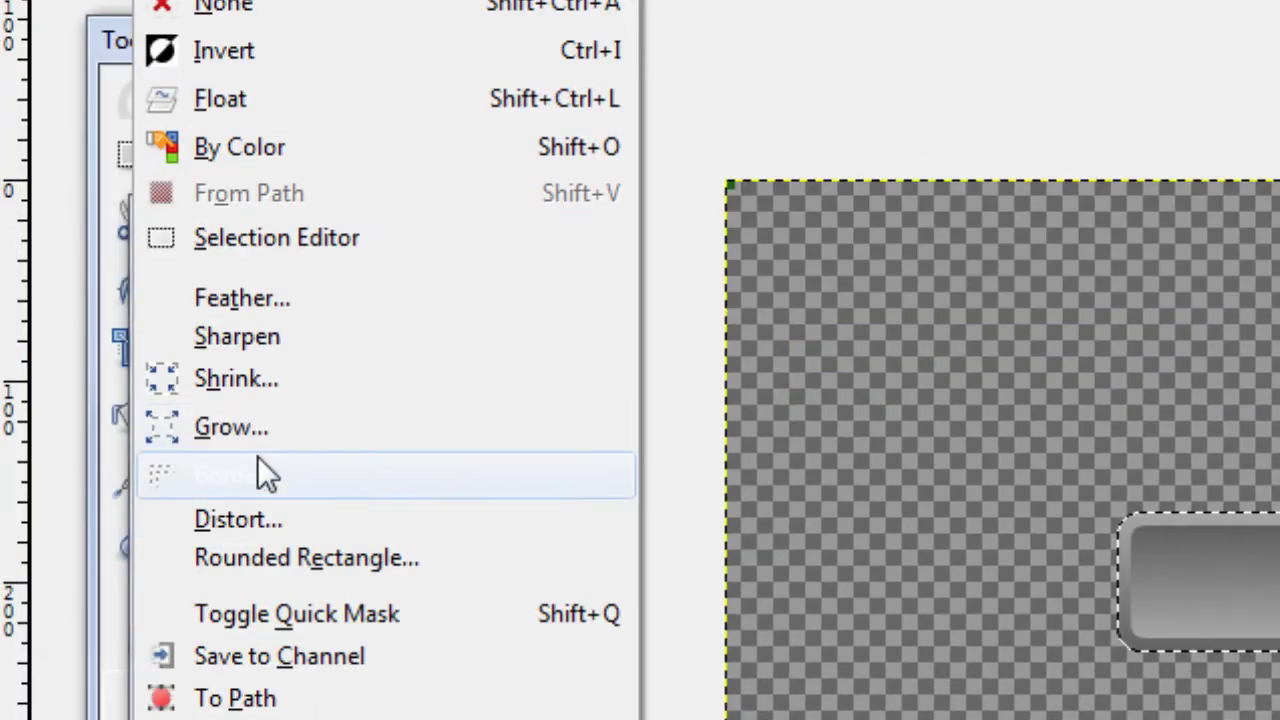
{"action": "left_click", "coordinate": [275, 385]}
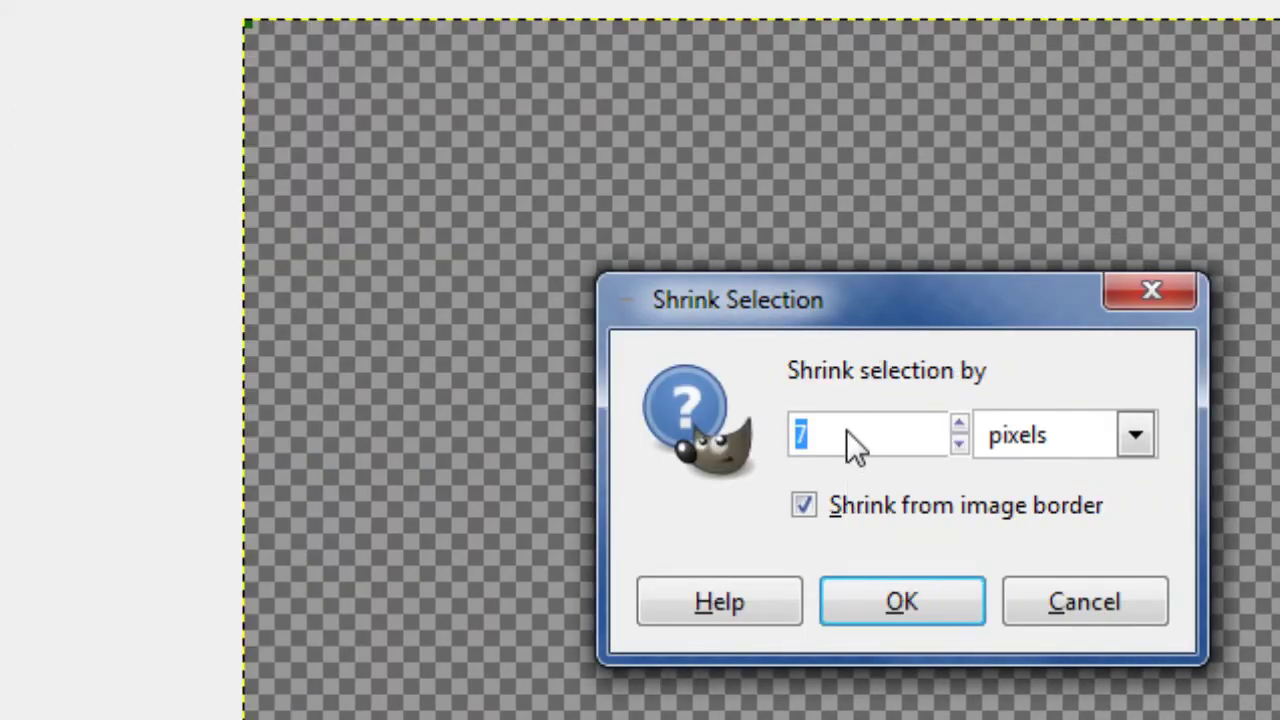
{"action": "type", "text": "11"}
{"action": "key", "text": "Return"}
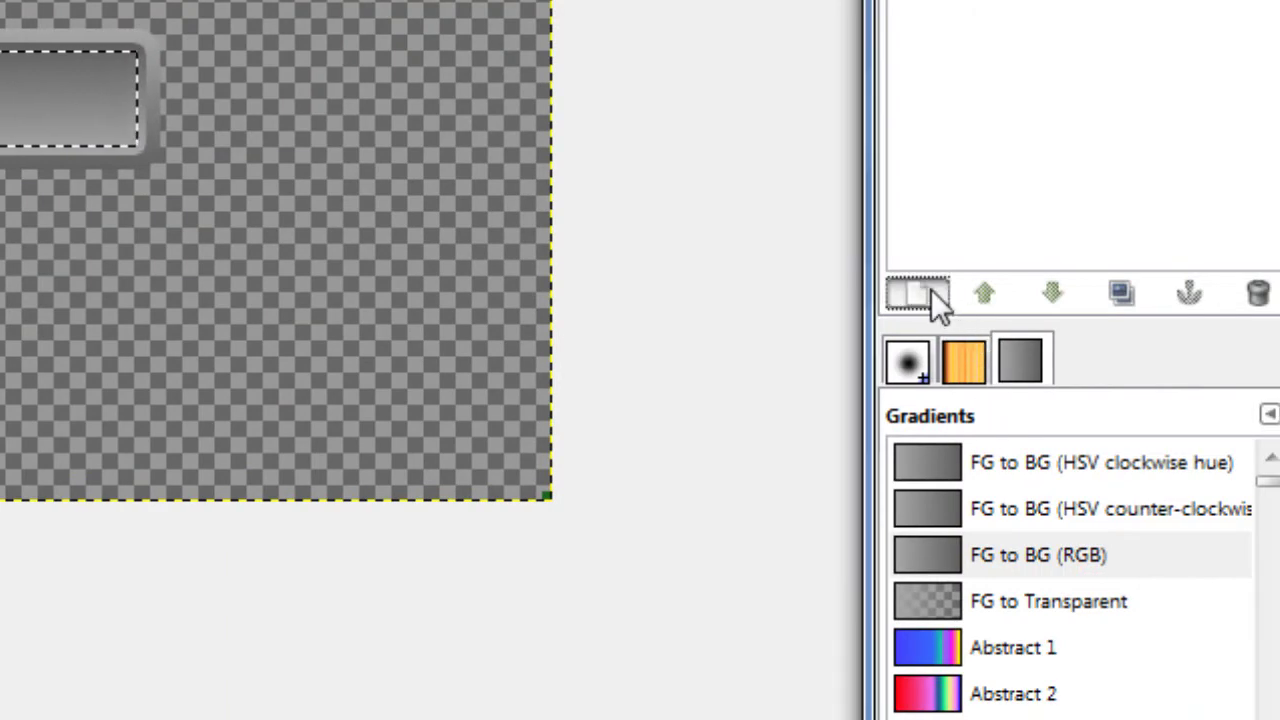
{"action": "left_click", "coordinate": [931, 289]}
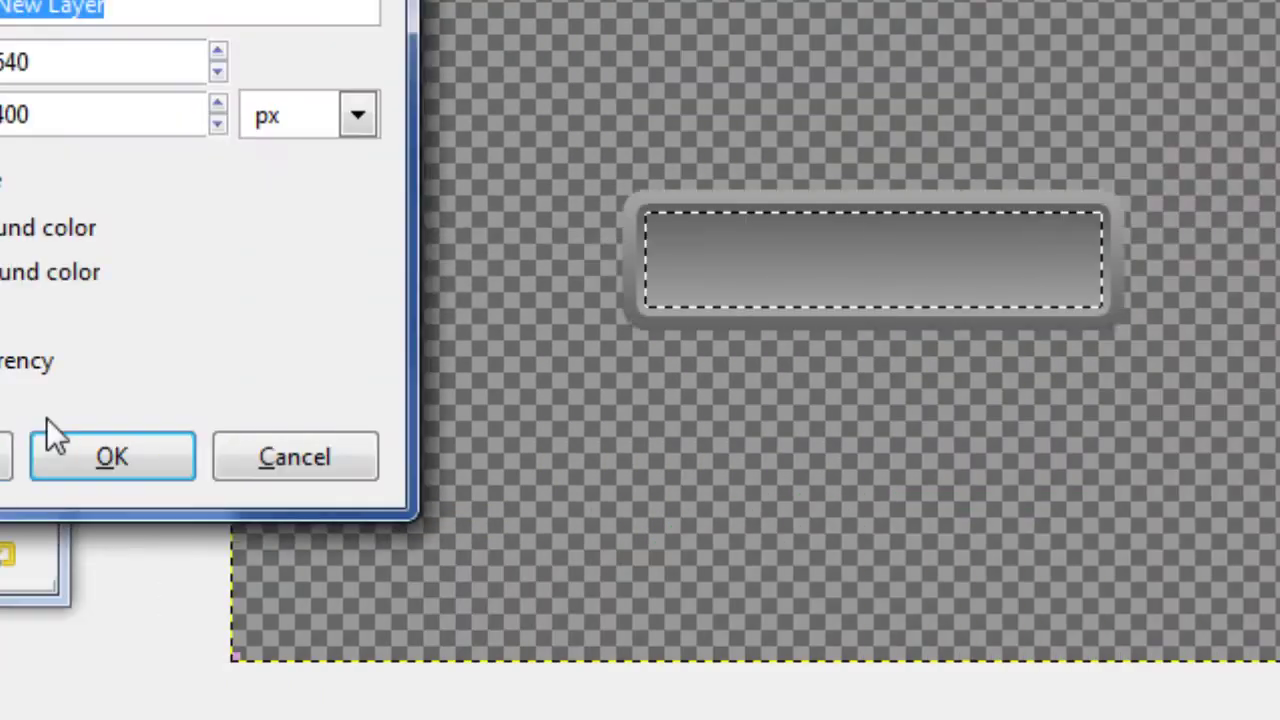
- Add the new layer and set foreground deep blue 0049ac, background cyan 25bed0
{"action": "left_click", "coordinate": [67, 456]}
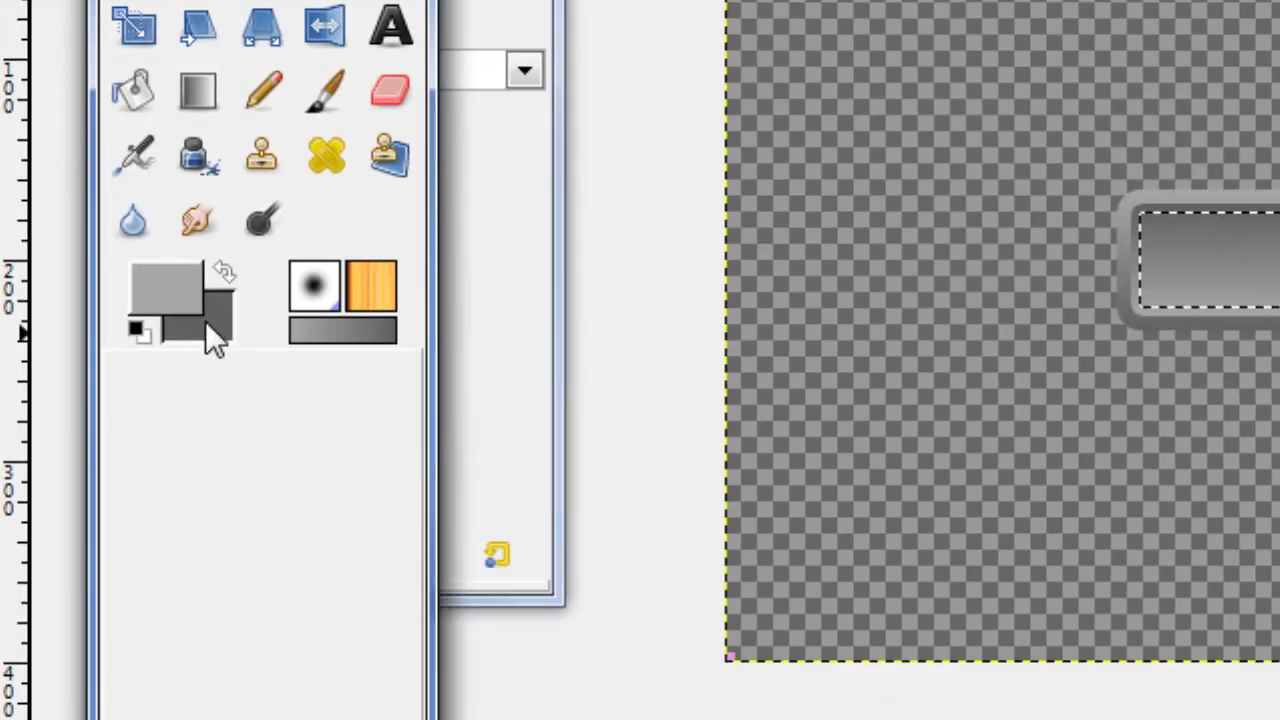
{"action": "left_click", "coordinate": [200, 318]}
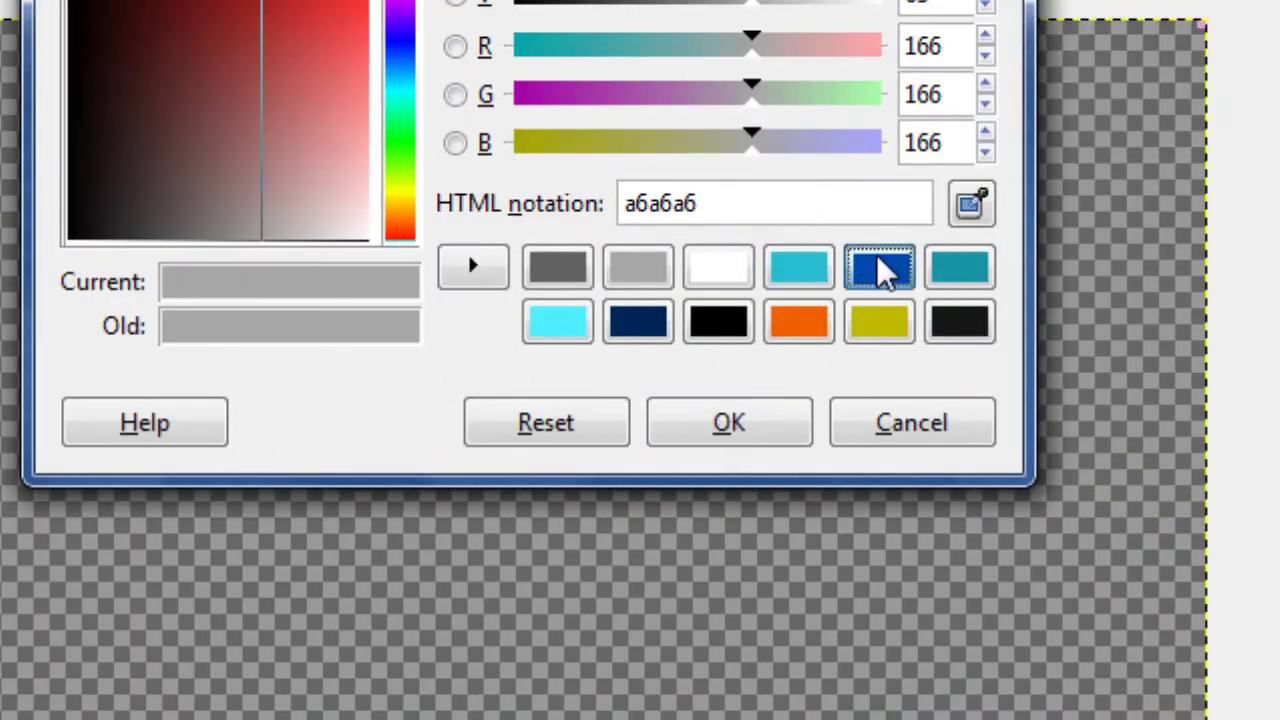
{"action": "left_click", "coordinate": [879, 270]}
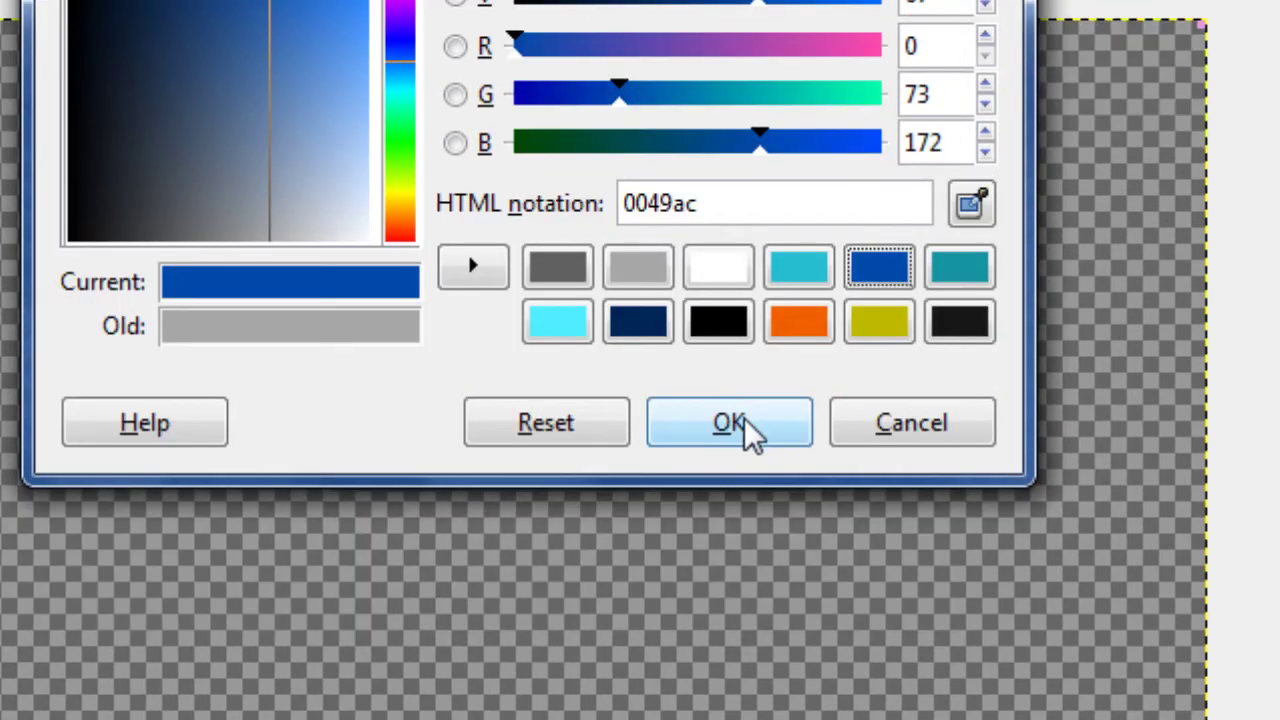
{"action": "left_click", "coordinate": [745, 590]}
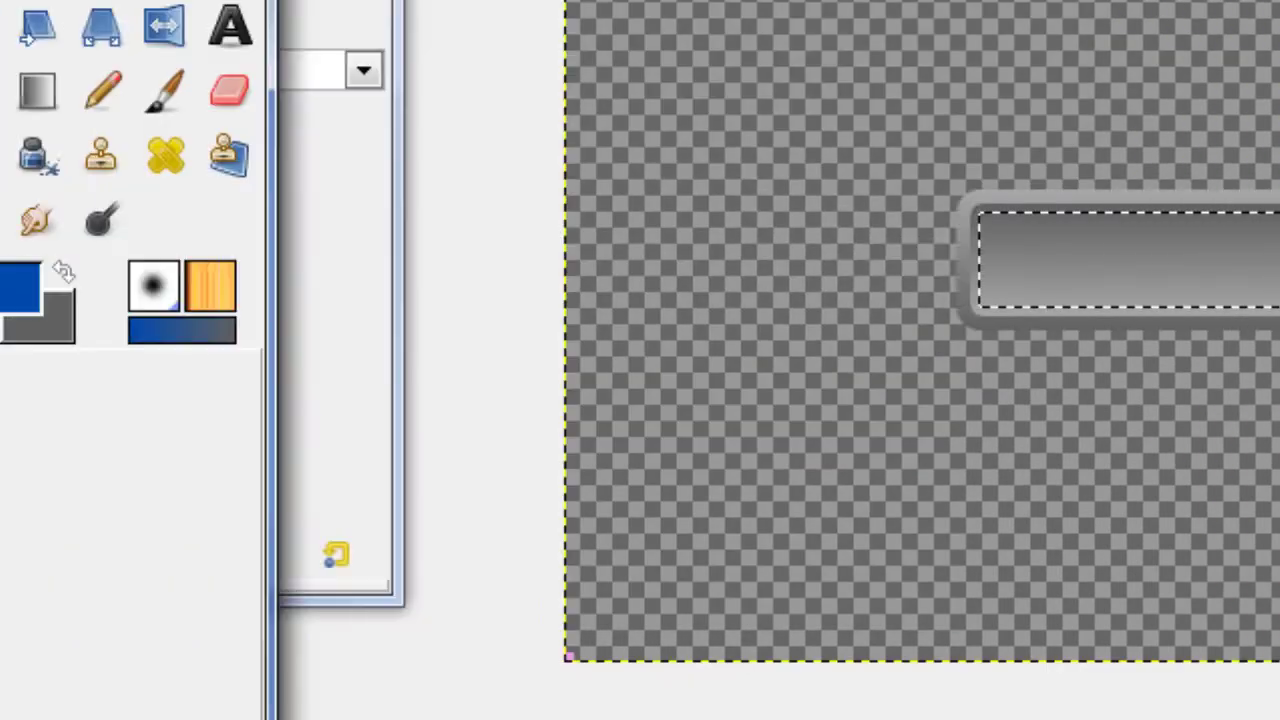
{"action": "left_click", "coordinate": [195, 335]}
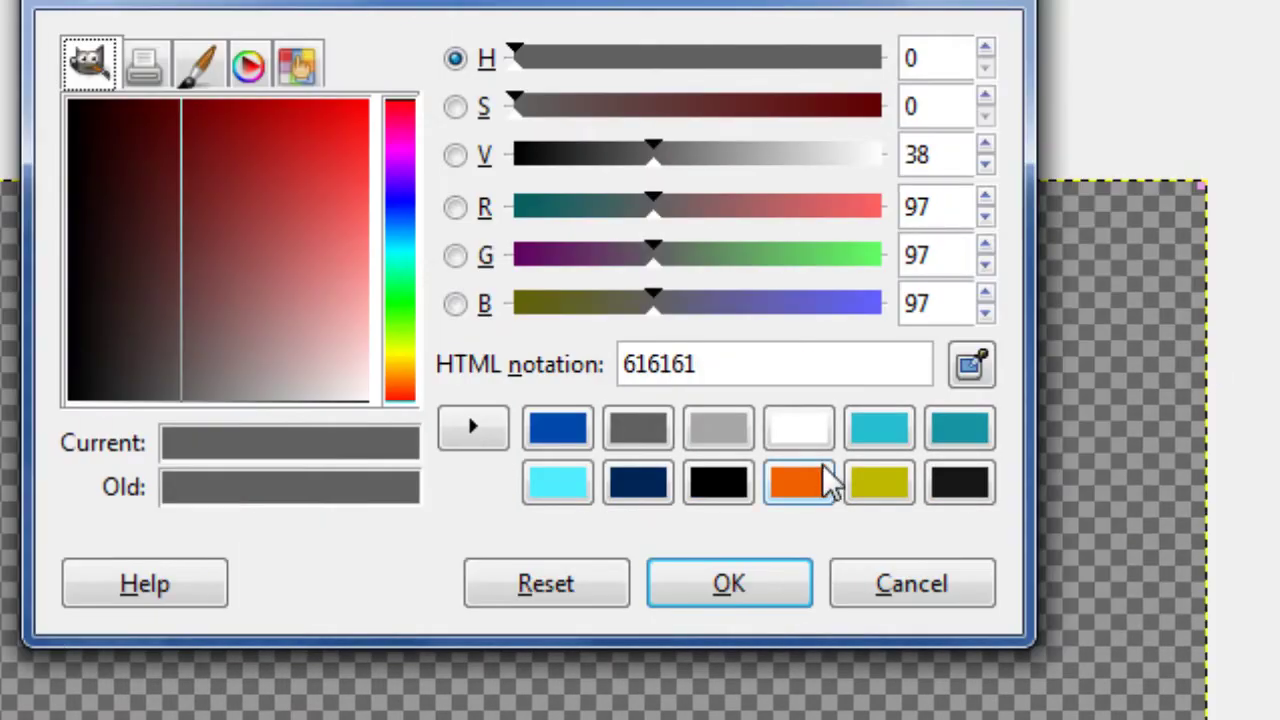
{"action": "left_click", "coordinate": [906, 432]}
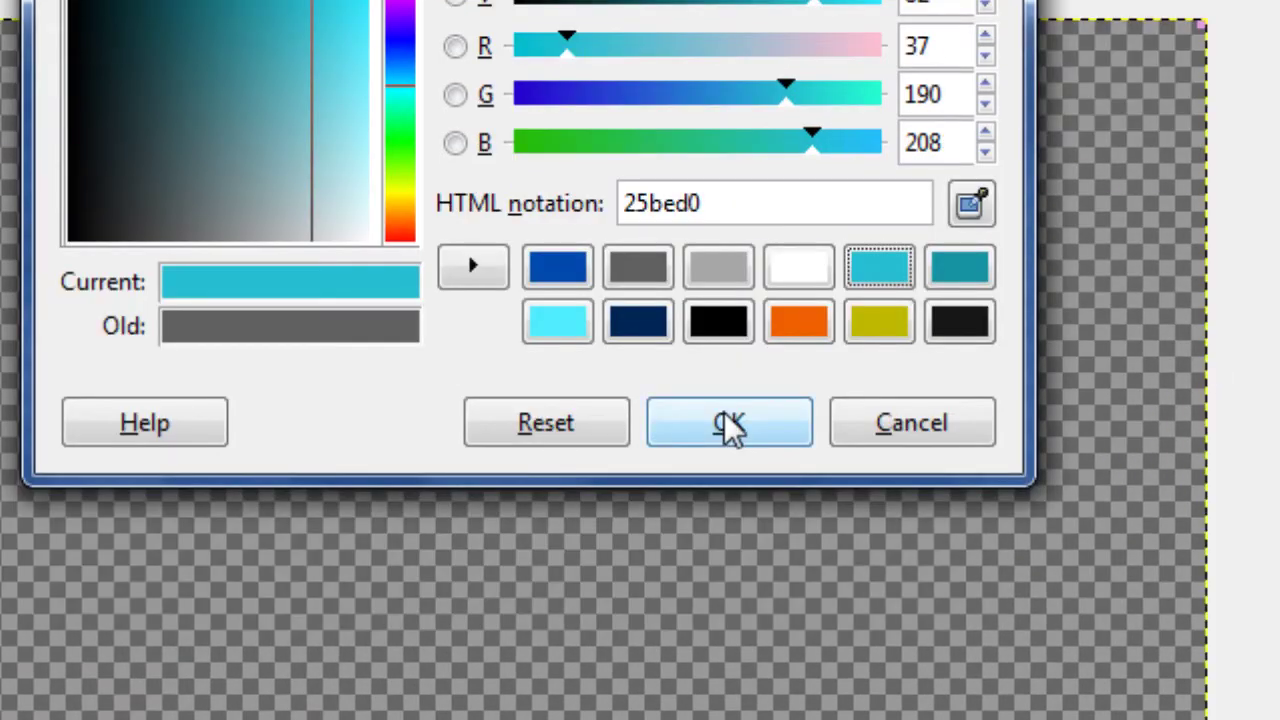
{"action": "left_click", "coordinate": [730, 425]}
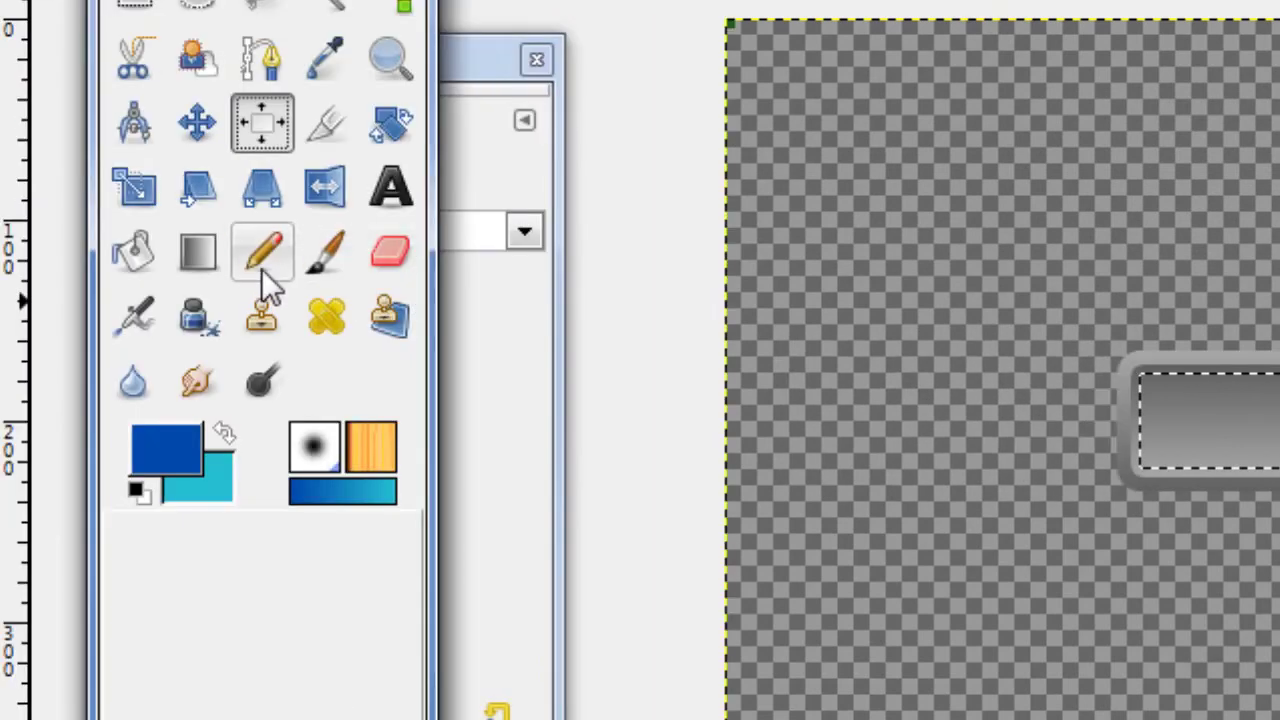
- Fill the inner selection with the blue-to-cyan gradient, top to bottom
{"action": "left_click", "coordinate": [197, 250]}
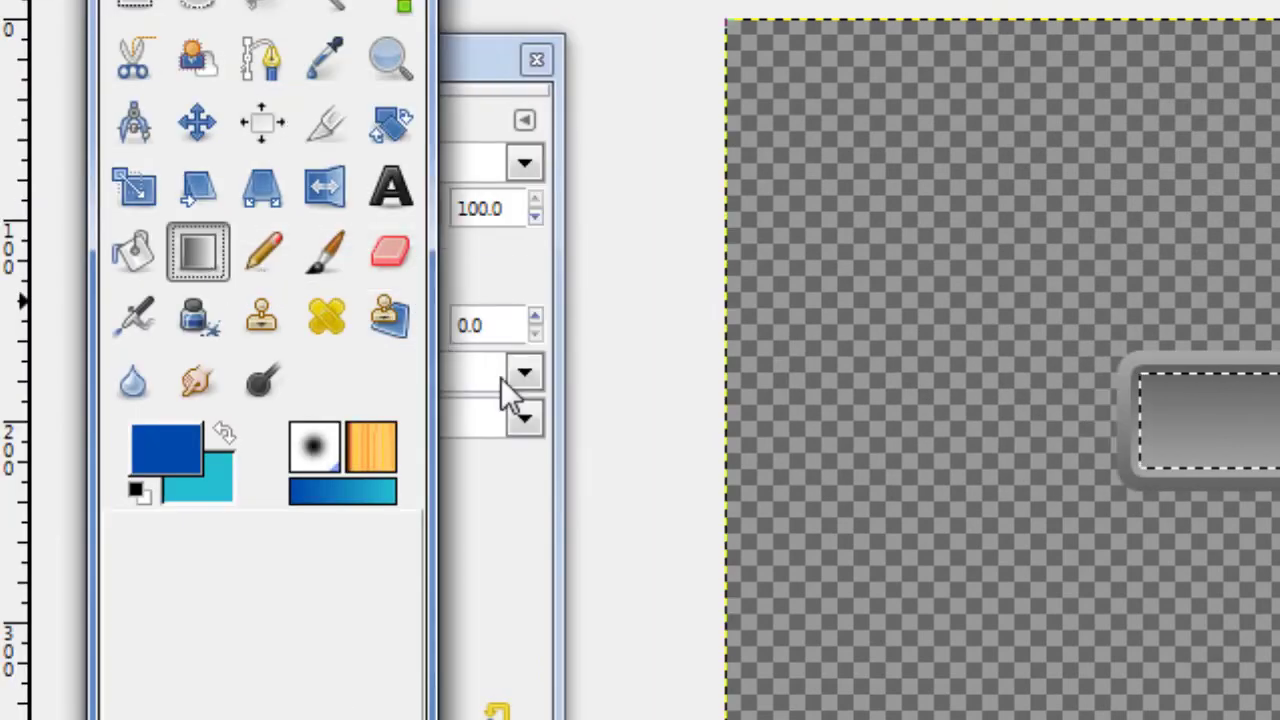
{"action": "left_click", "coordinate": [555, 475]}
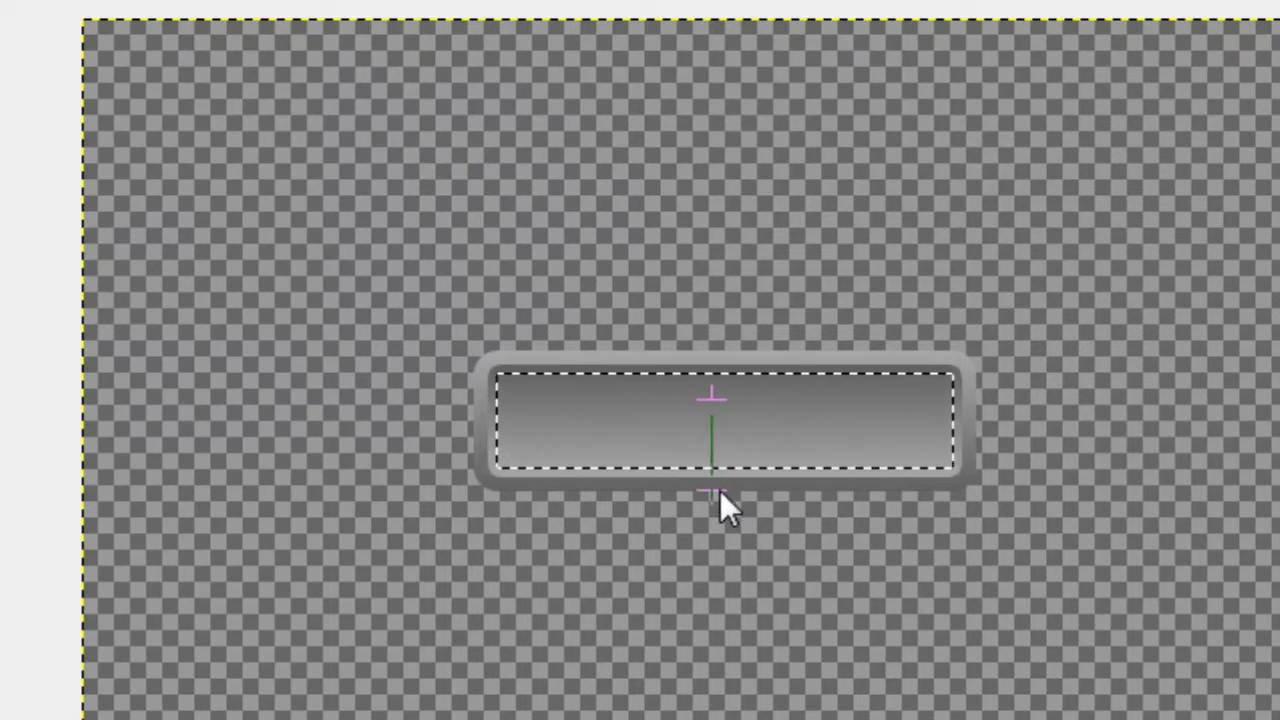
{"action": "left_click_drag", "start_coordinate": [720, 490], "coordinate": [716, 480]}
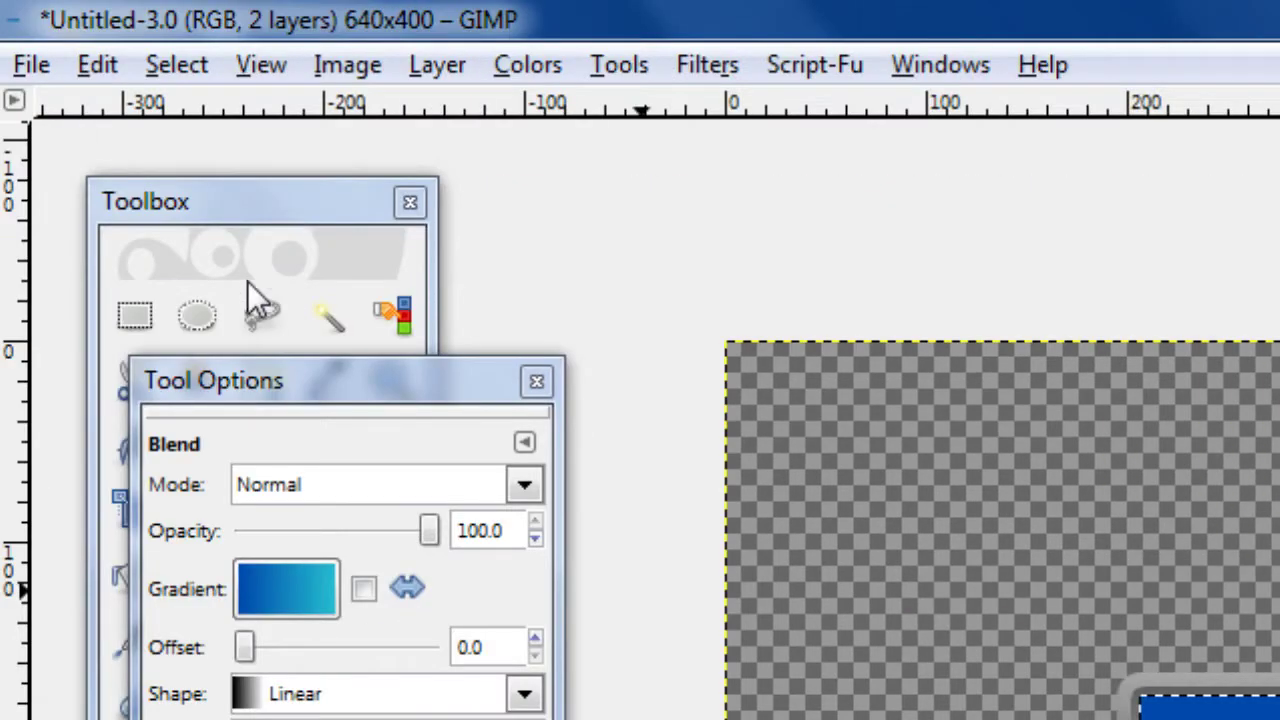
{"action": "left_click", "coordinate": [135, 313]}
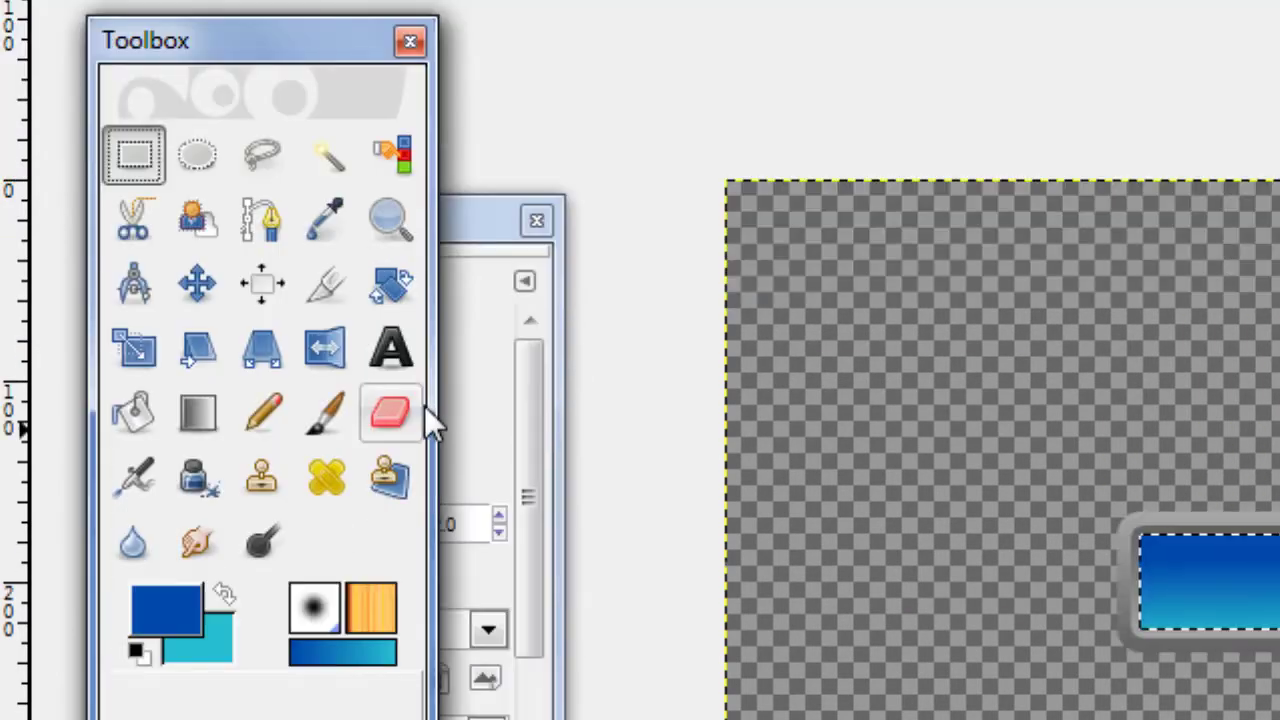
- Intersect the selection down to a thin strip along the button's bottom edge
{"action": "left_click", "coordinate": [539, 436]}
{"action": "left_click", "coordinate": [366, 326]}
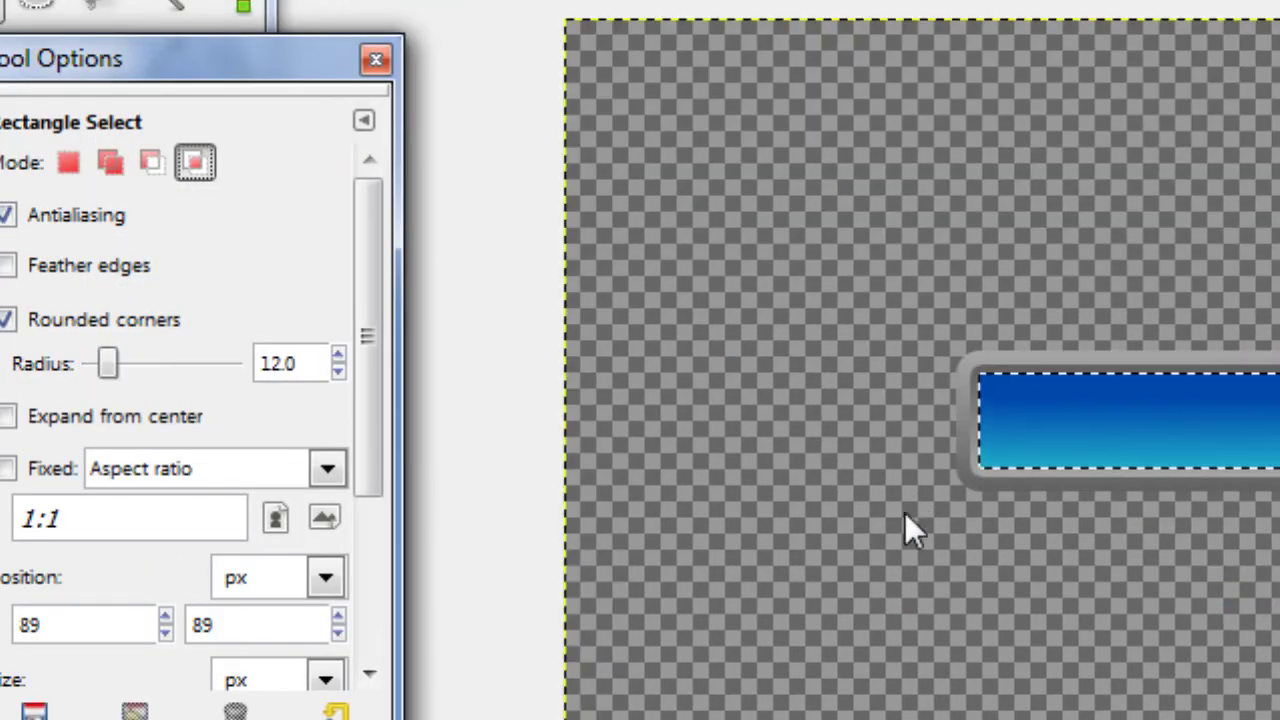
{"action": "left_click_drag", "start_coordinate": [949, 458], "coordinate": [829, 457]}
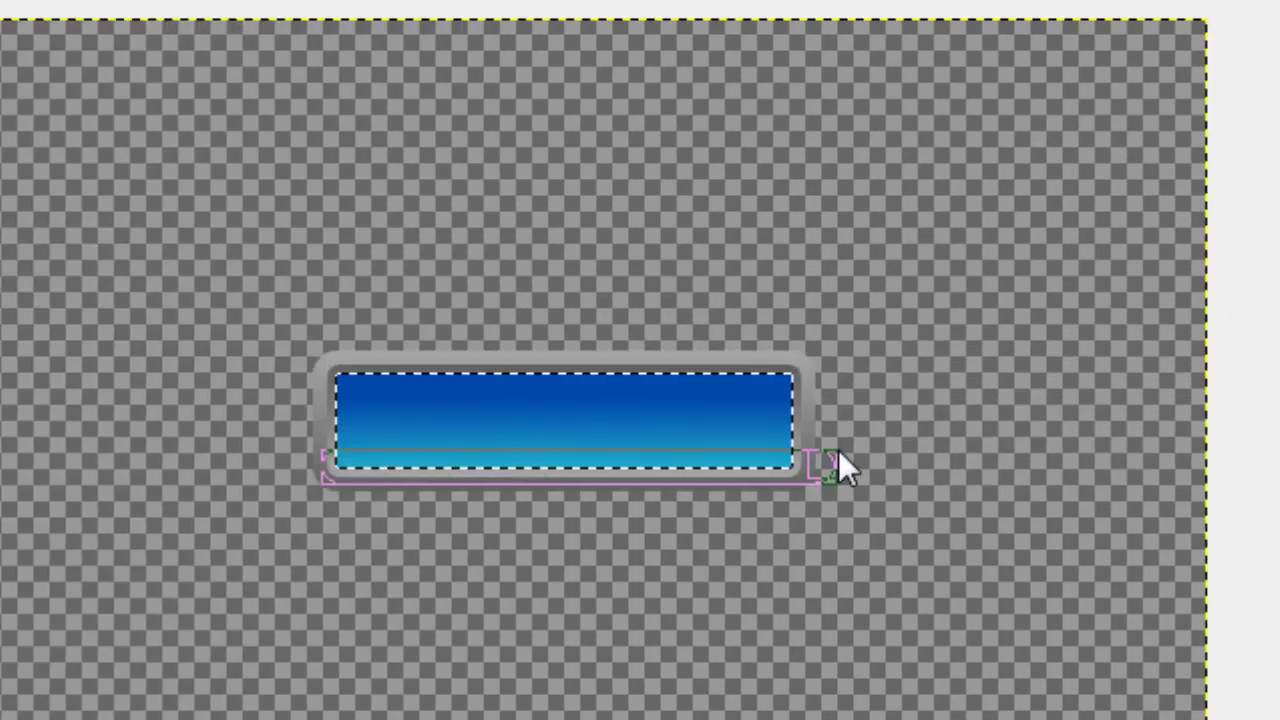
{"action": "left_click_drag", "start_coordinate": [828, 460], "coordinate": [823, 457]}
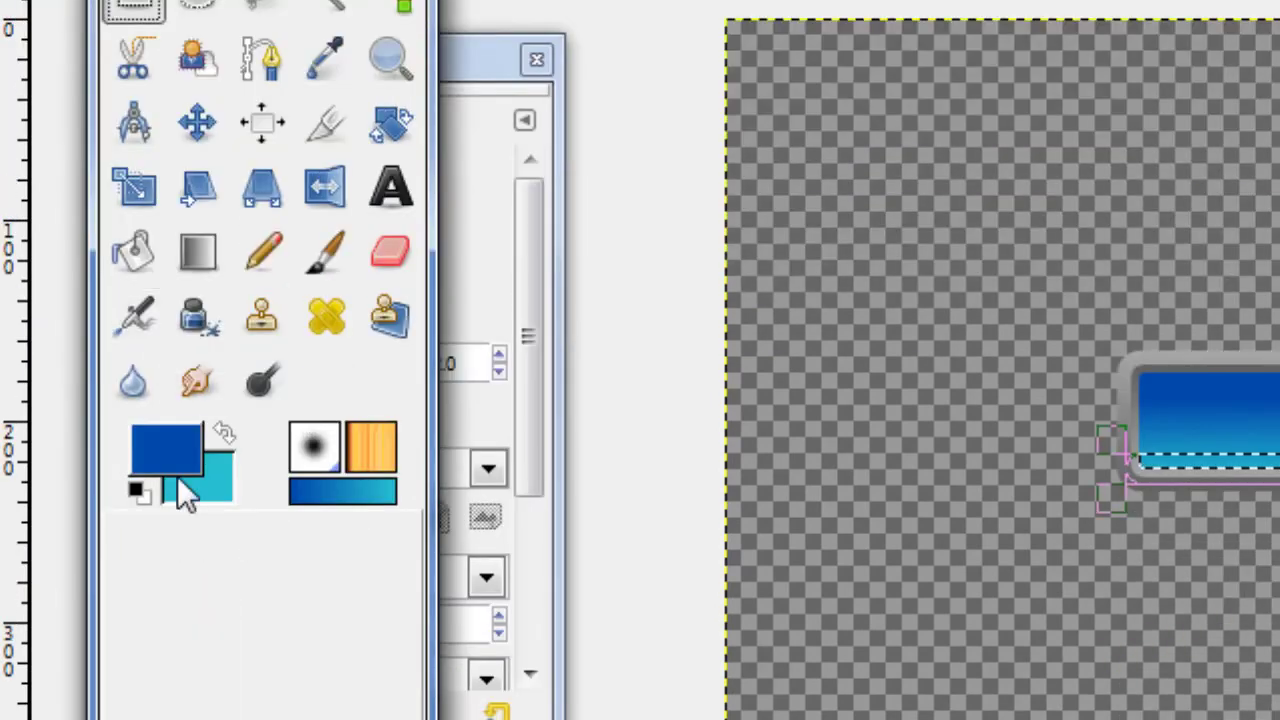
- Fill the strip with a white FG to Transparent gradient, then deselect
{"action": "left_click", "coordinate": [160, 468]}
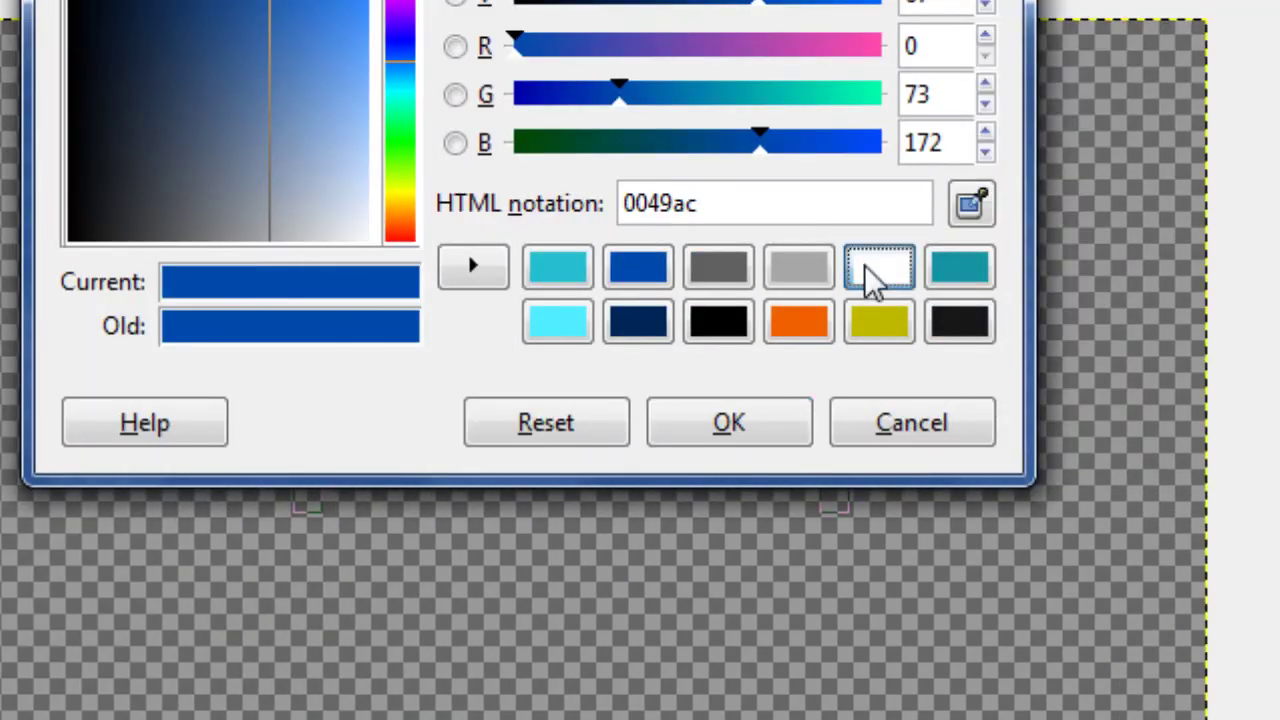
{"action": "left_click", "coordinate": [1040, 266]}
{"action": "left_click", "coordinate": [890, 423]}
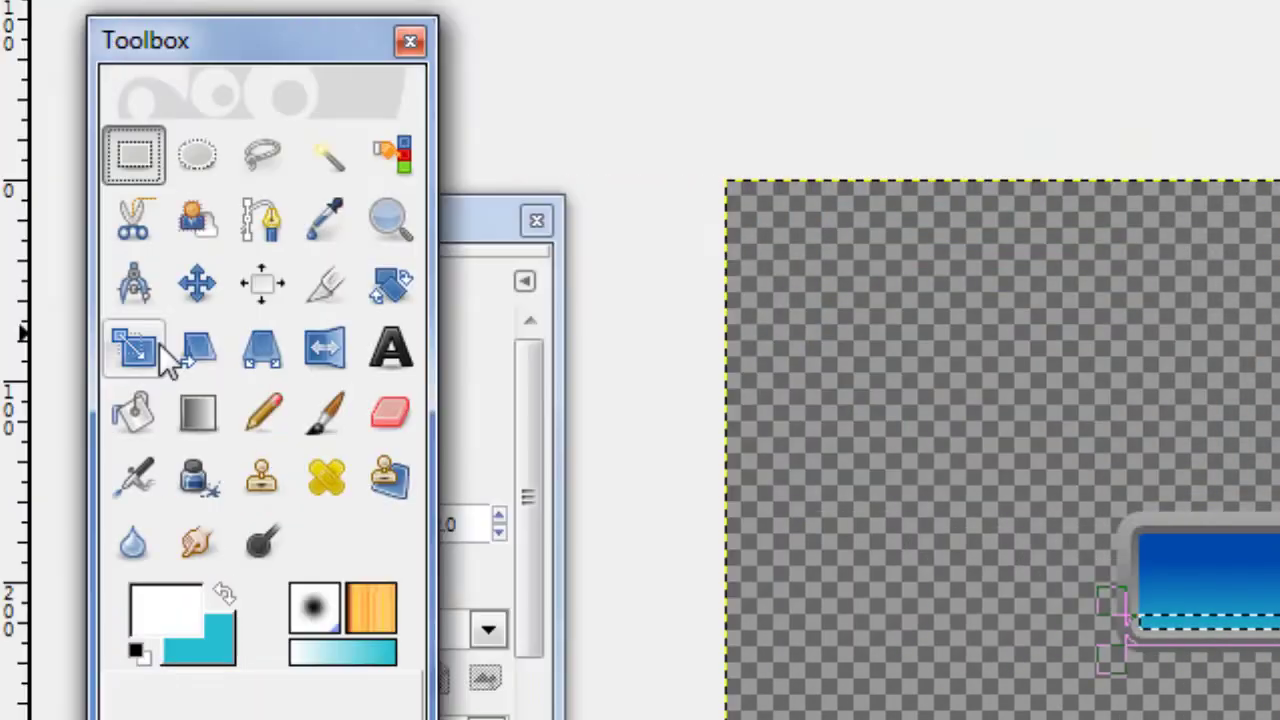
{"action": "left_click", "coordinate": [555, 475]}
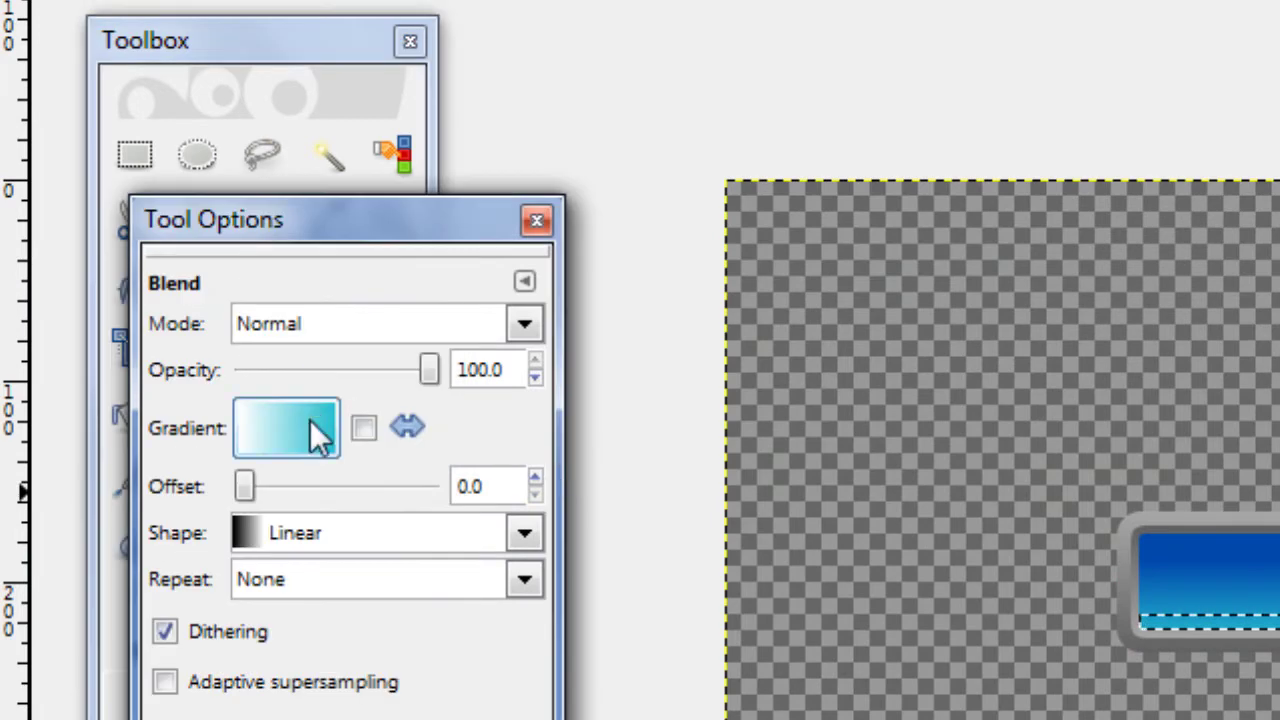
{"action": "left_click", "coordinate": [330, 432]}
{"action": "left_click", "coordinate": [443, 527]}
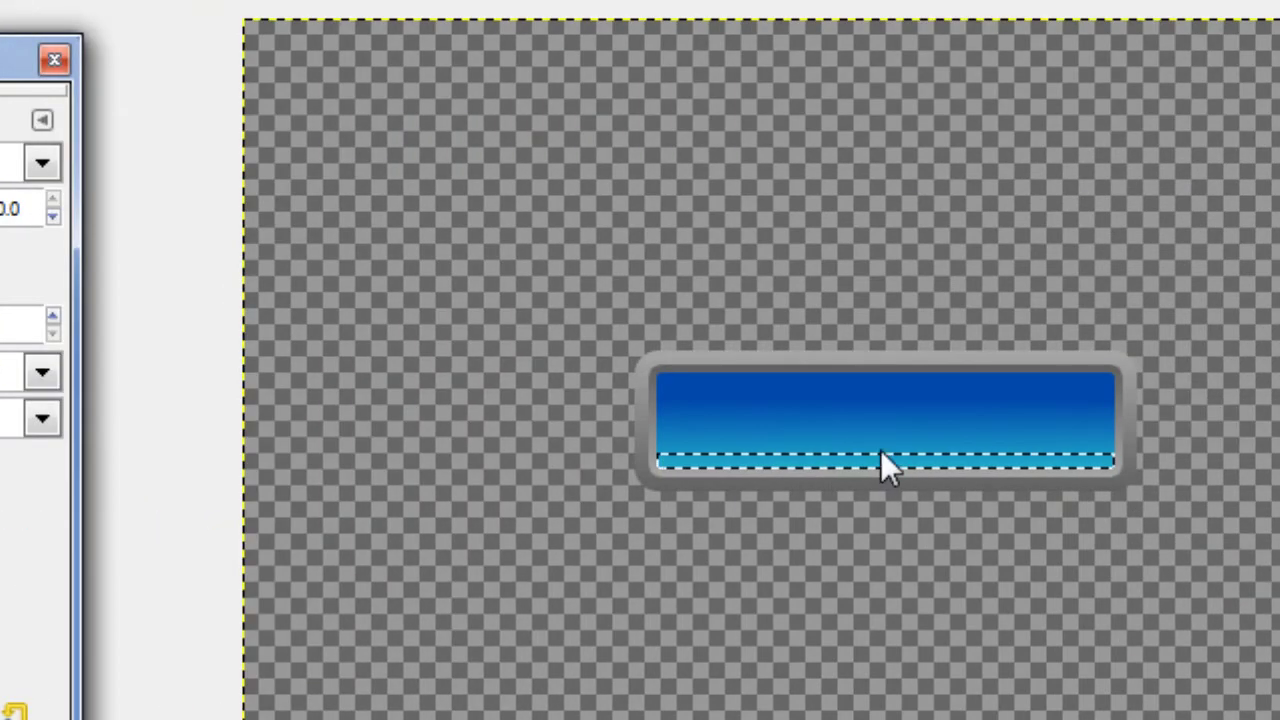
{"action": "left_click_drag", "start_coordinate": [870, 429], "coordinate": [872, 487]}
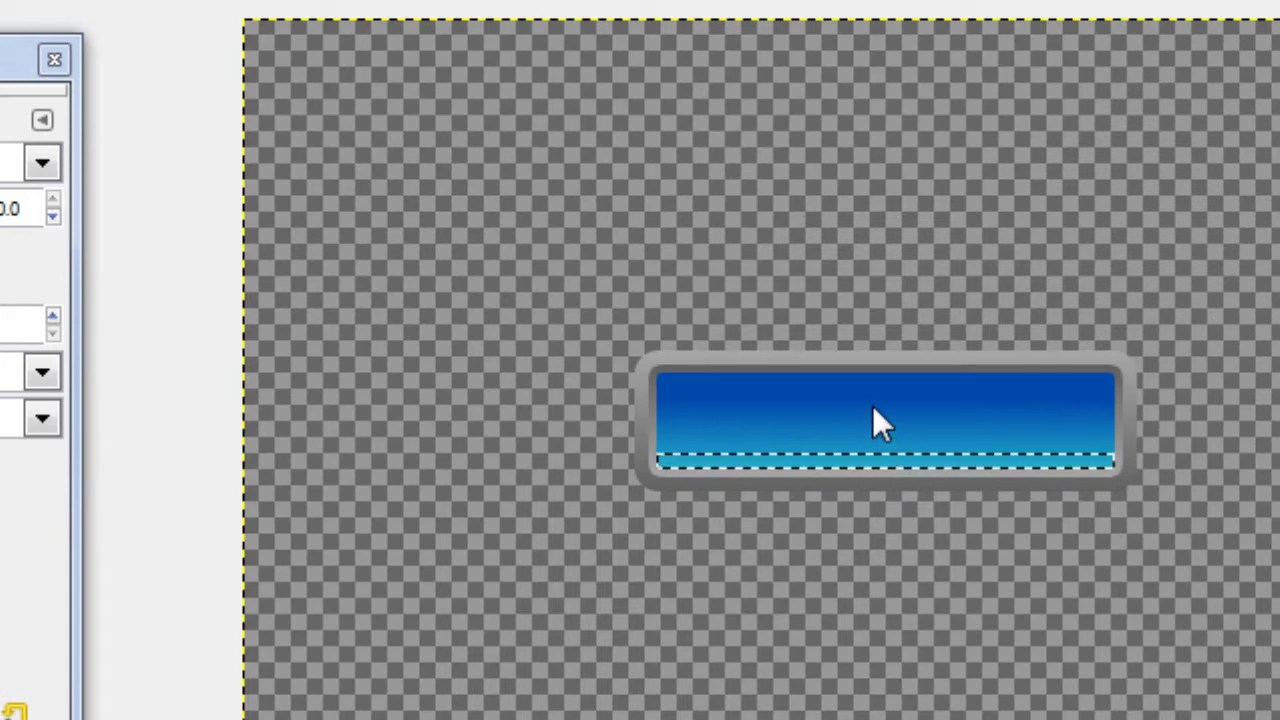
{"action": "left_click_drag", "start_coordinate": [872, 407], "coordinate": [870, 460]}
{"action": "key", "text": "ctrl+shift+a"}
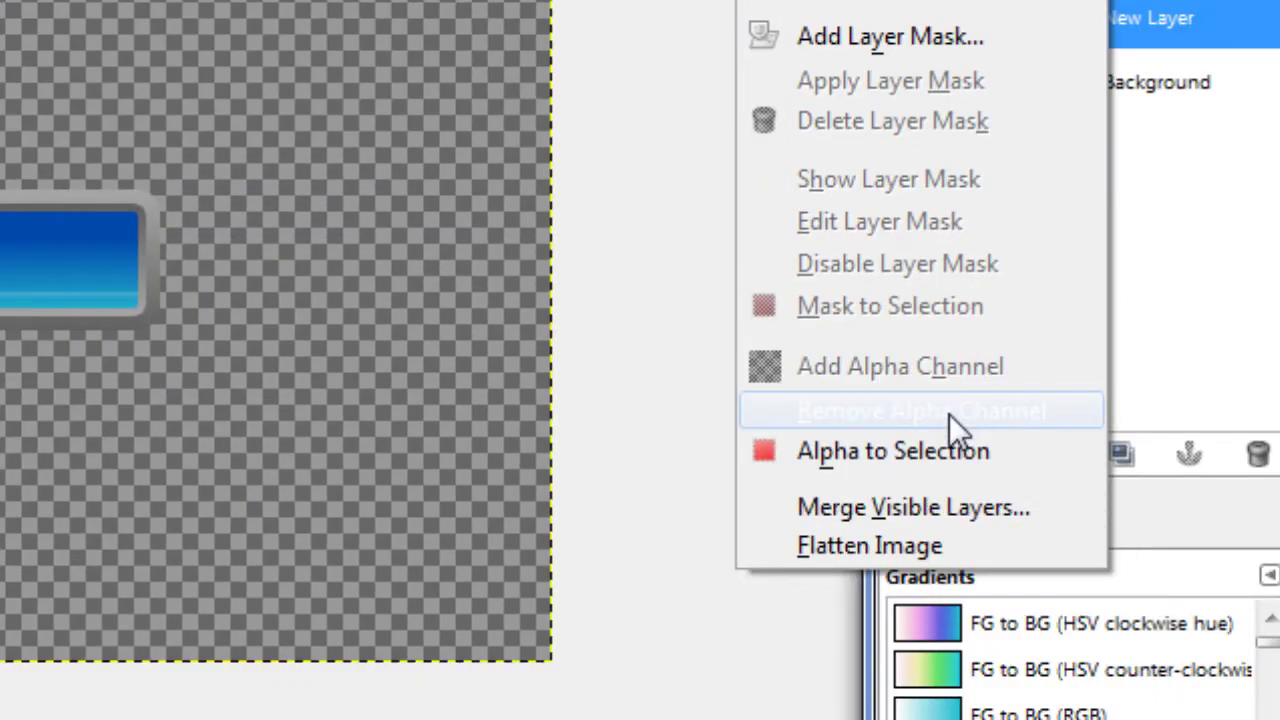
- Select the blue bar's top half, add a pale white highlight gradient, then deselect
{"action": "left_click", "coordinate": [951, 450]}
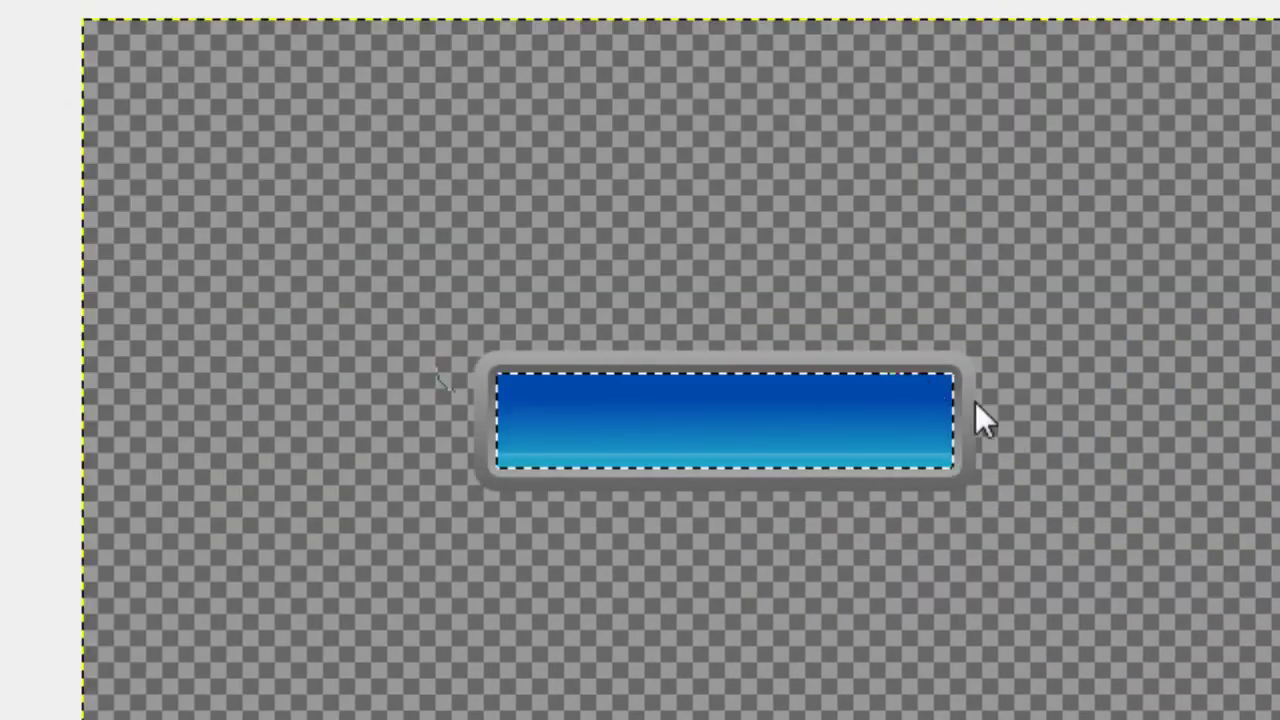
{"action": "left_click_drag", "start_coordinate": [277, 277], "coordinate": [848, 425]}
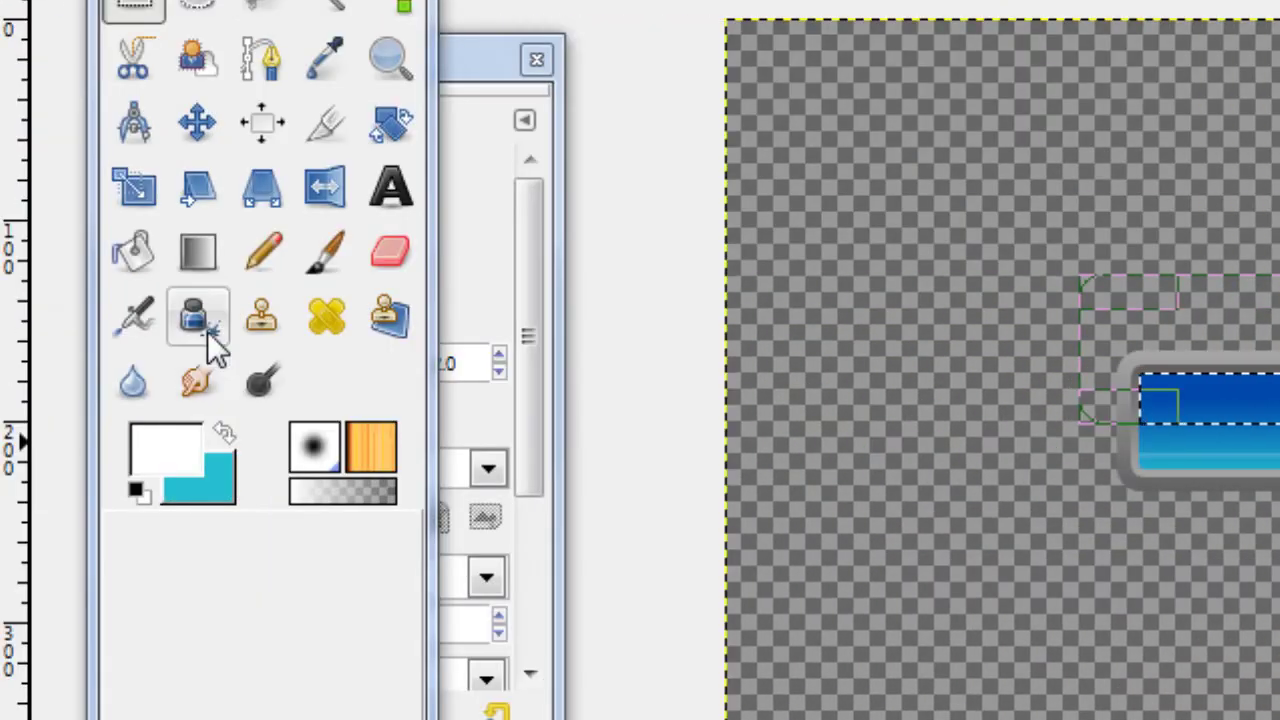
{"action": "left_click", "coordinate": [199, 252]}
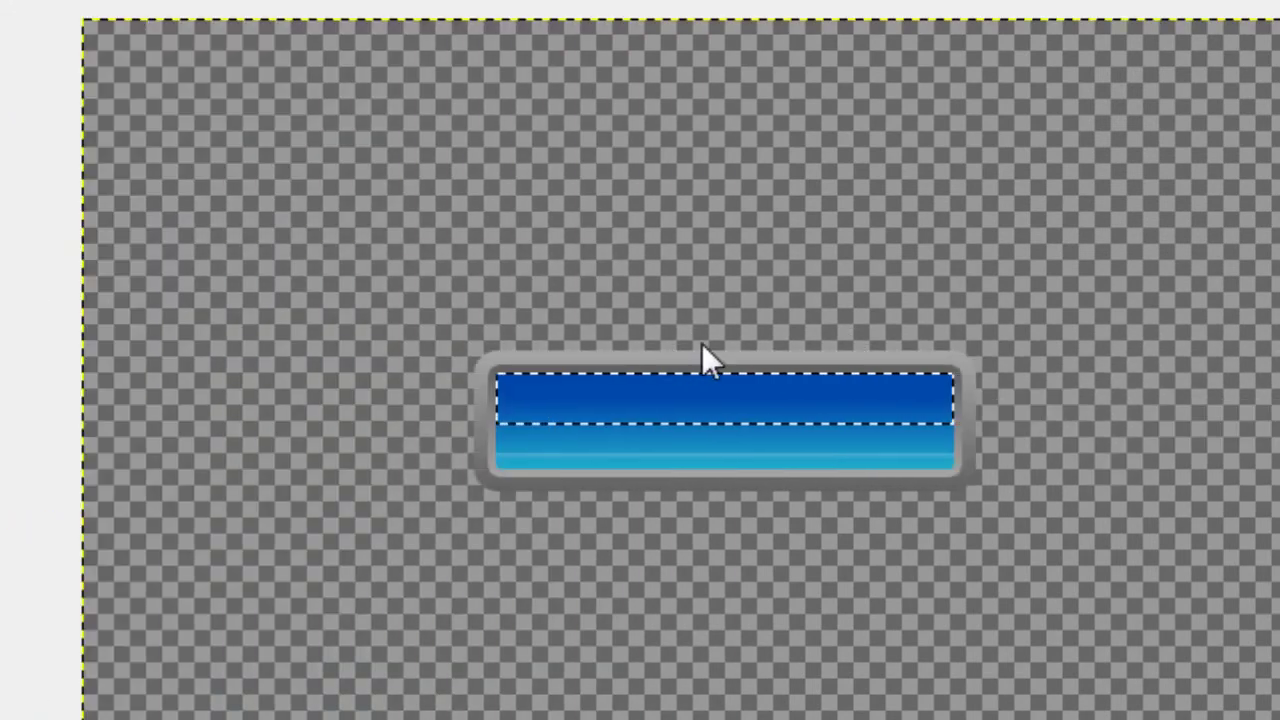
{"action": "mouse_move", "coordinate": [704, 343]}
{"action": "left_mouse_down"}
{"action": "mouse_move", "coordinate": [728, 418]}
{"action": "mouse_move", "coordinate": [704, 452]}
{"action": "left_mouse_up"}
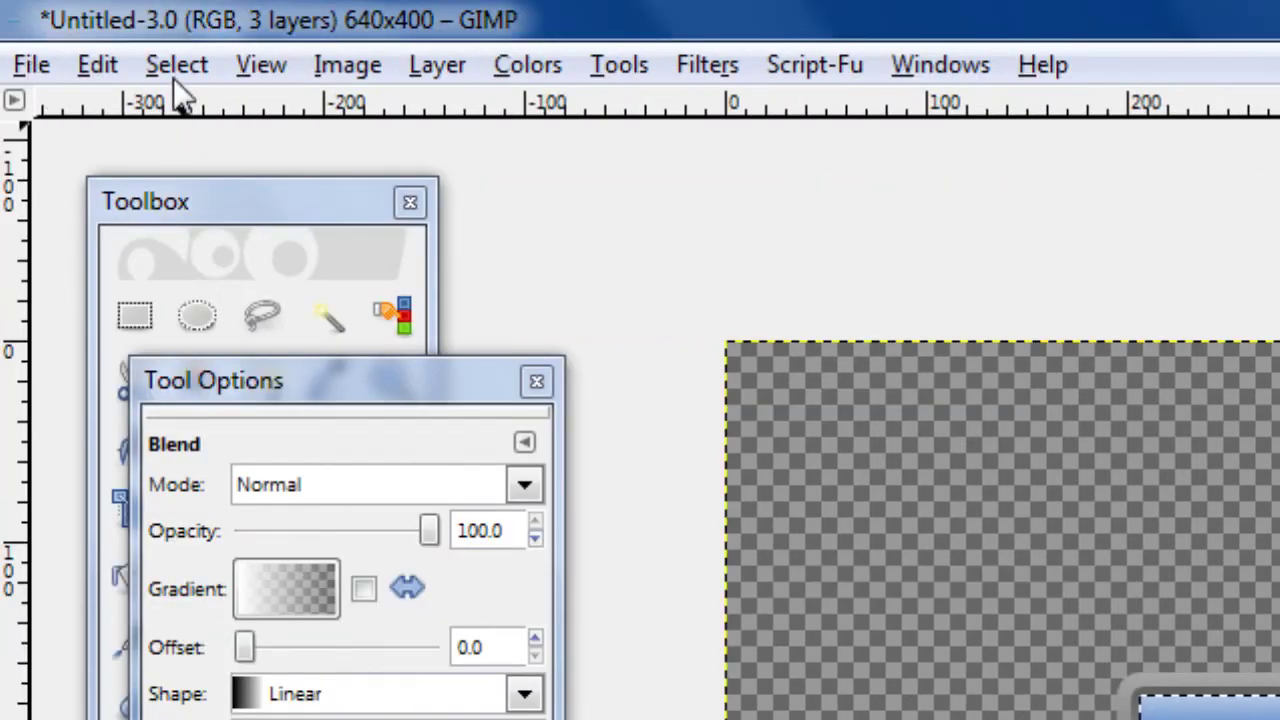
{"action": "left_click", "coordinate": [175, 67]}
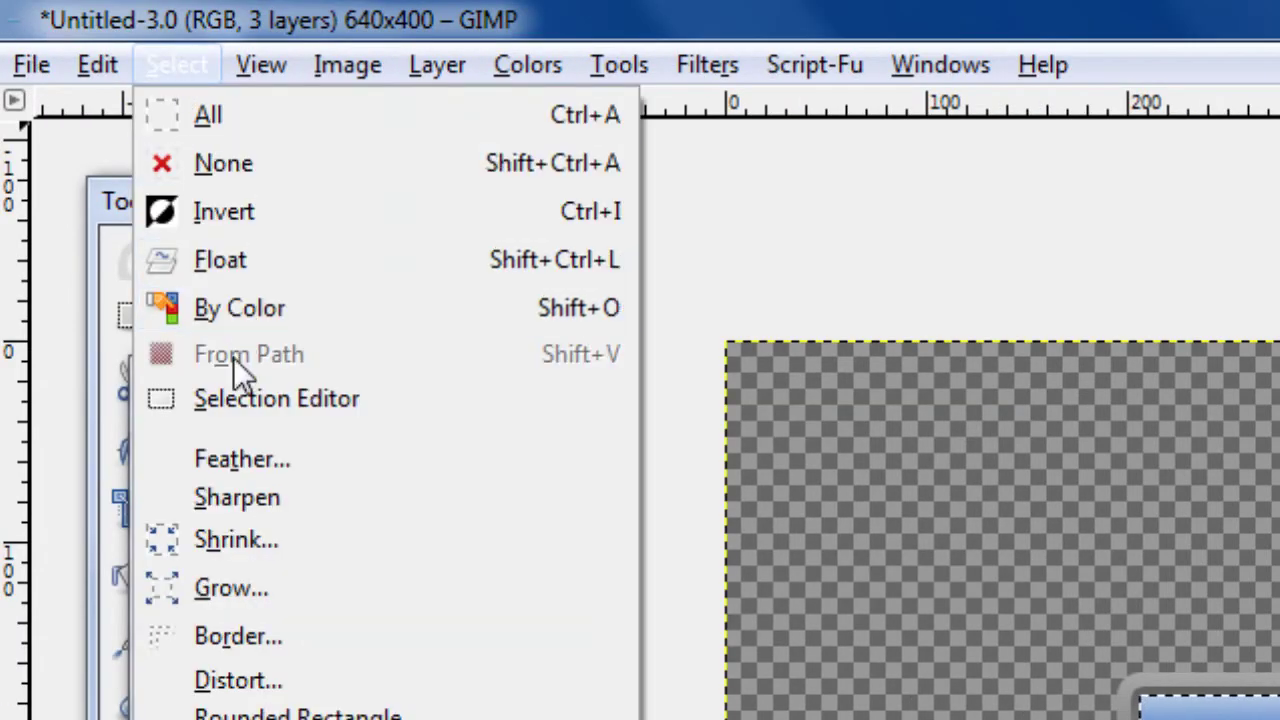
{"action": "left_click", "coordinate": [263, 164]}
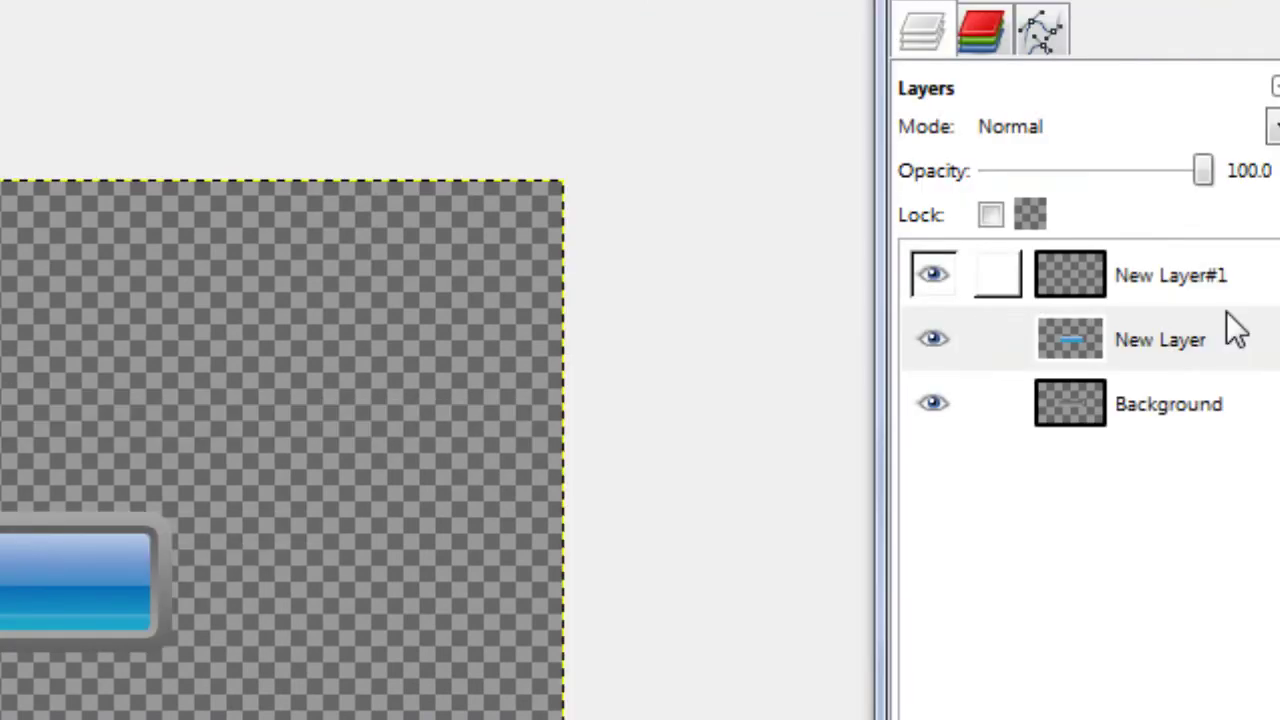
- Make New Layer active, hide and re-show New Layer#1 to compare, and bring up Layer Effects
{"action": "left_click", "coordinate": [1160, 340]}
{"action": "left_click", "coordinate": [1088, 275]}
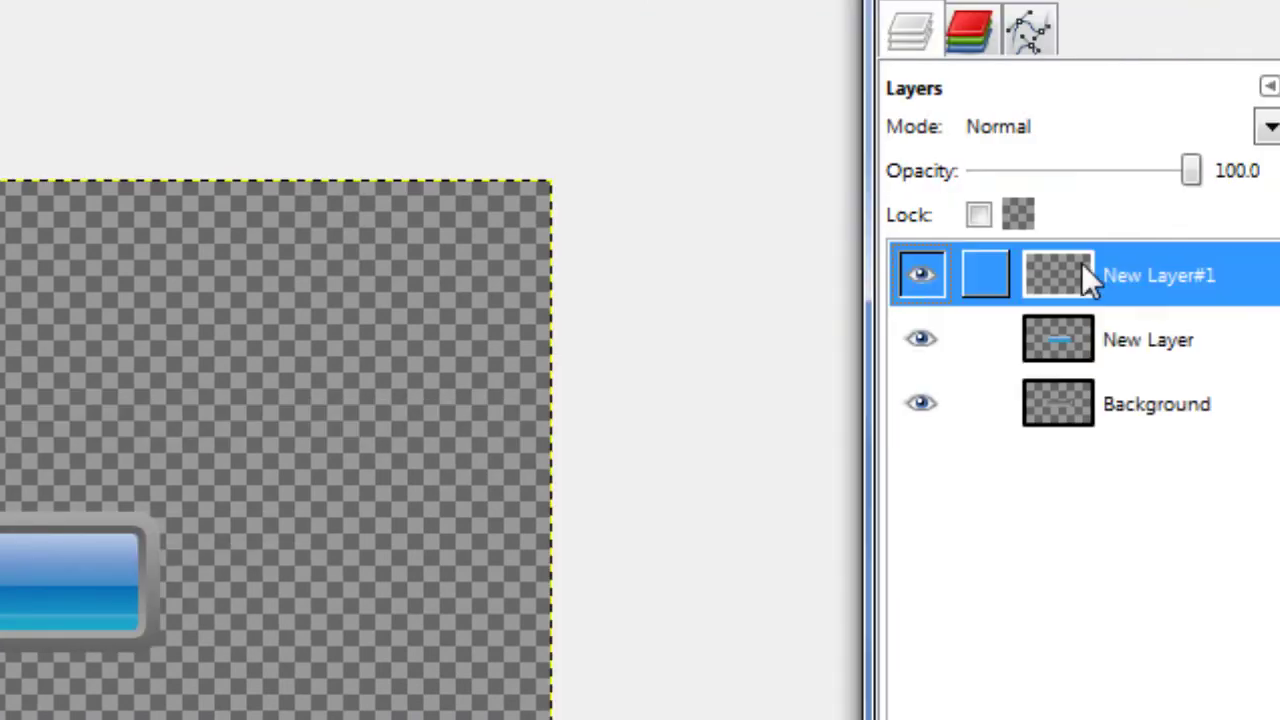
{"action": "left_click", "coordinate": [1070, 345]}
{"action": "left_click", "coordinate": [920, 340]}
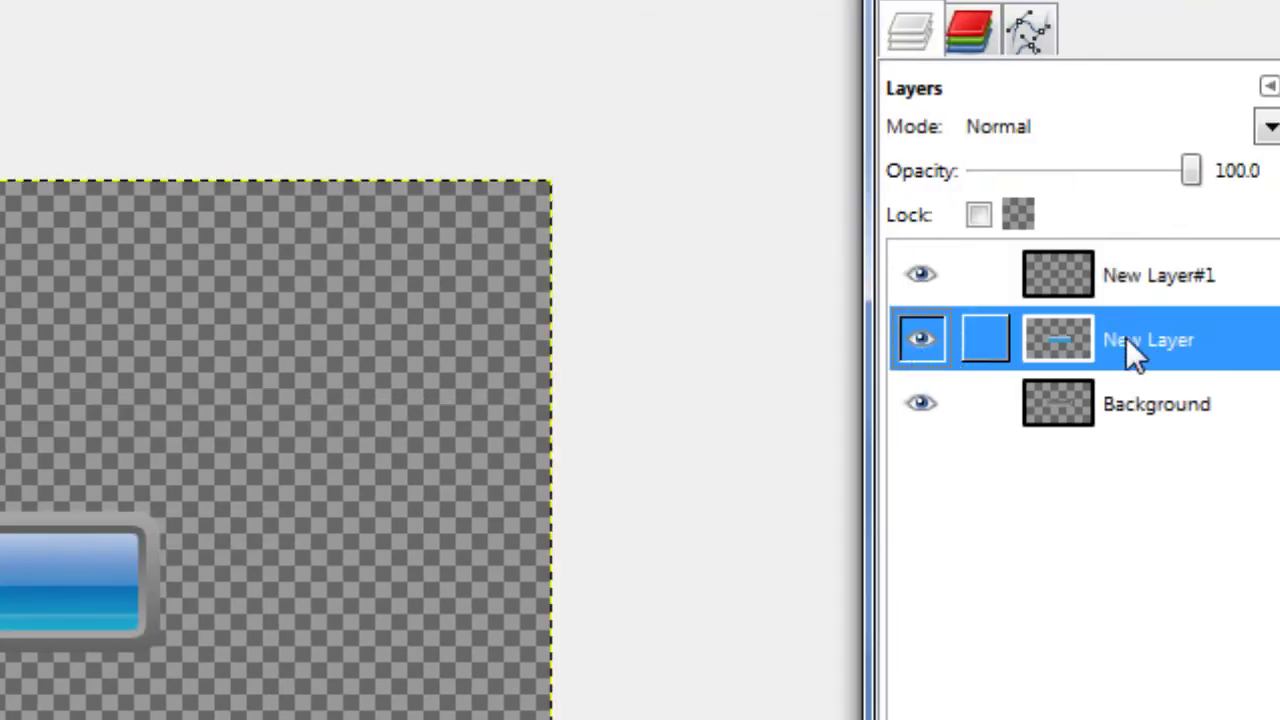
{"action": "left_click", "coordinate": [1100, 278]}
{"action": "left_click", "coordinate": [921, 272]}
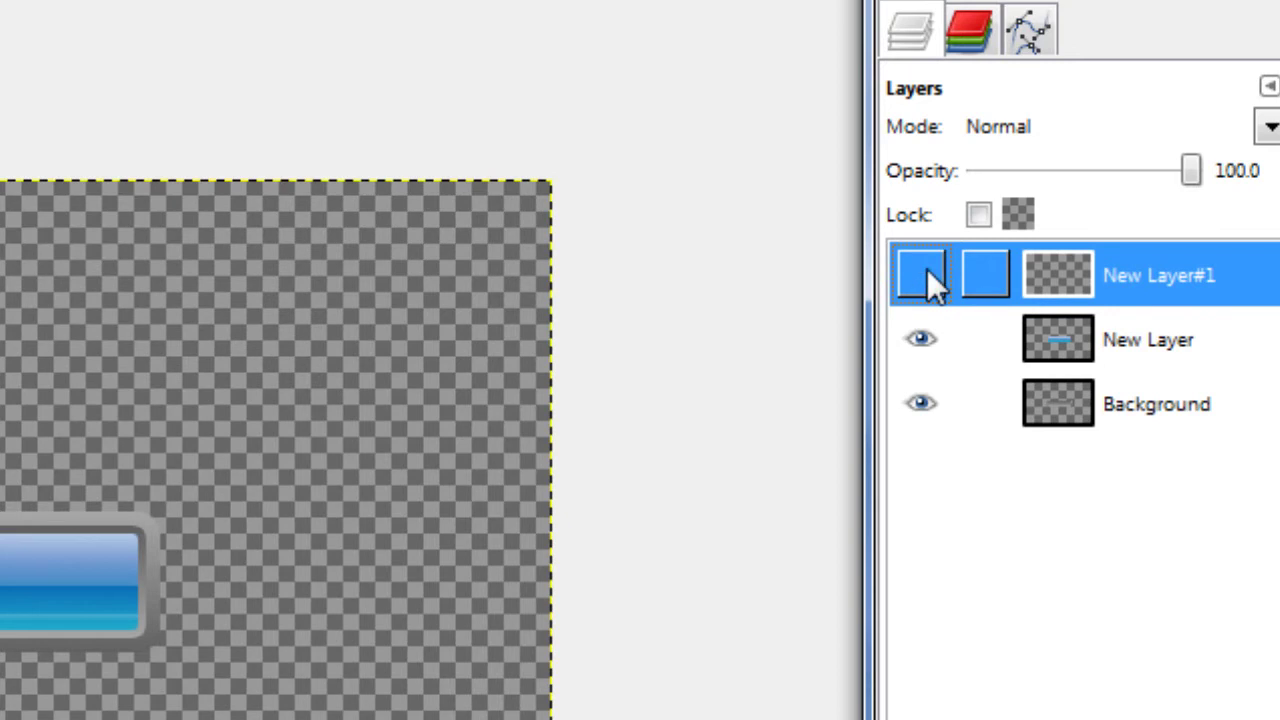
{"action": "left_click", "coordinate": [927, 269]}
{"action": "left_click", "coordinate": [1128, 345]}
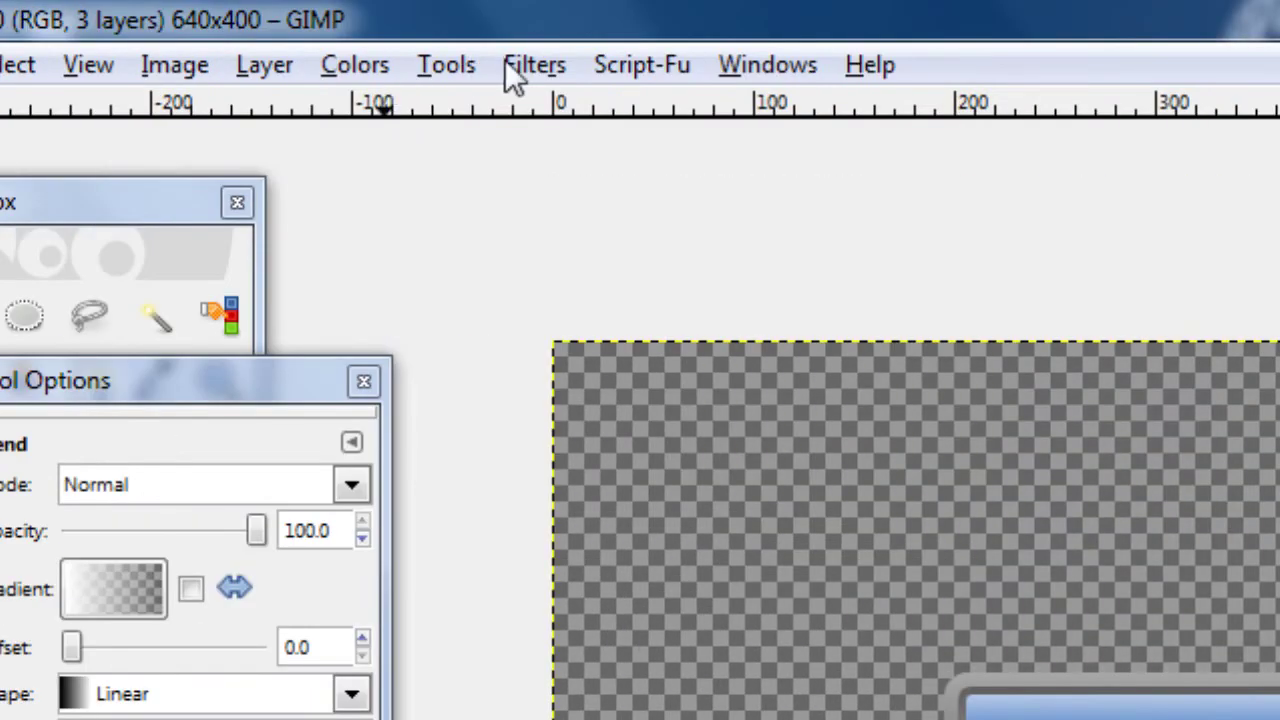
{"action": "left_click", "coordinate": [642, 65]}
{"action": "mouse_move", "coordinate": [703, 111]}
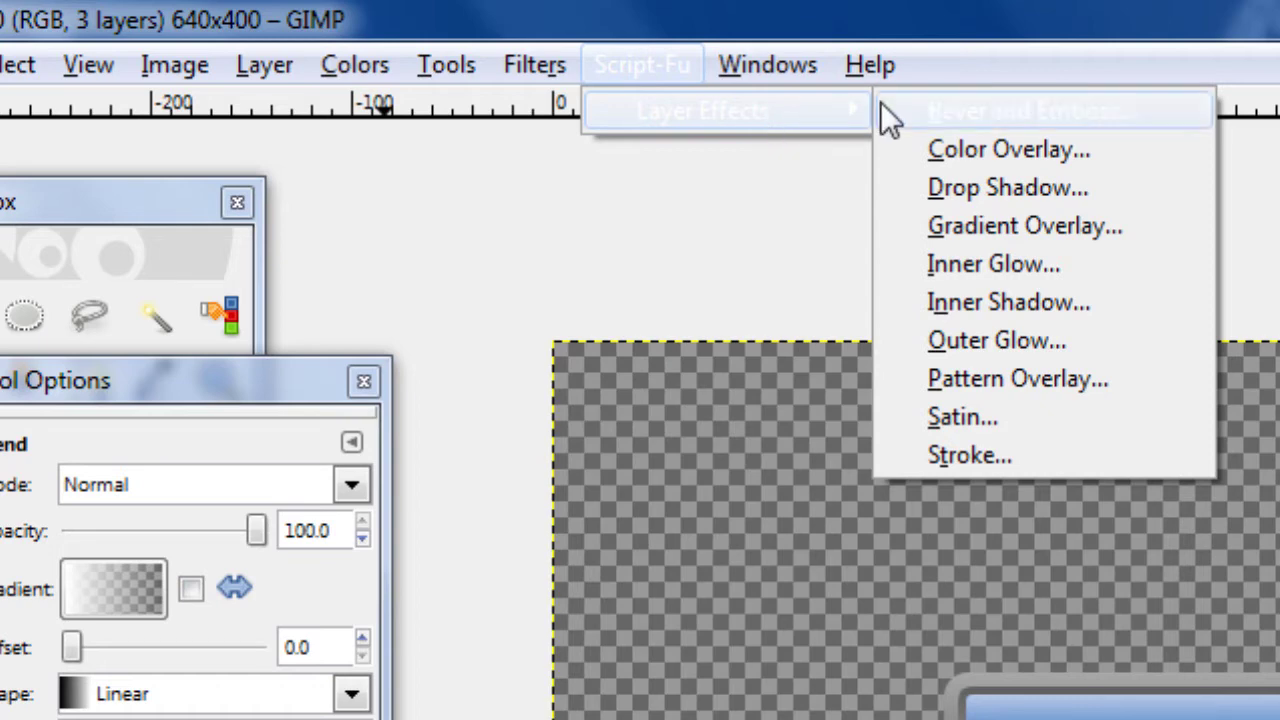
- Apply Bevel and Emboss to the blue bar, keeping Inner Bevel style and setting the direction
{"action": "left_click", "coordinate": [933, 118]}
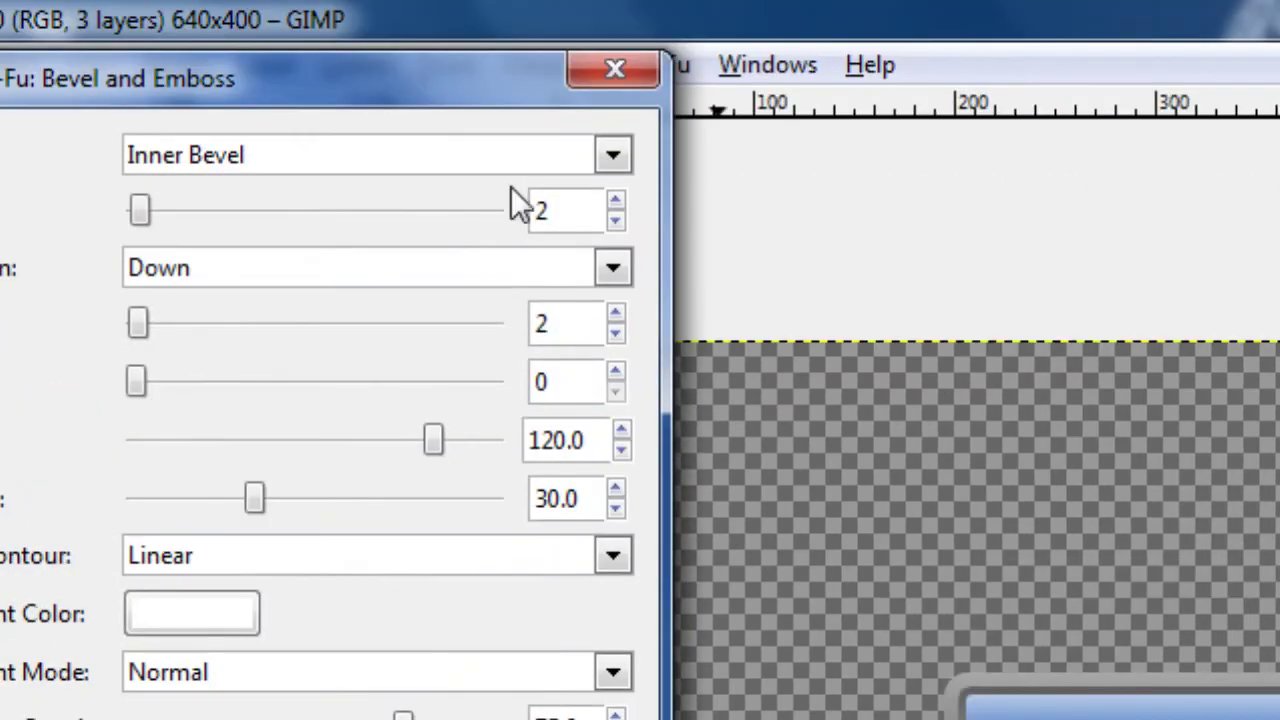
{"action": "left_click_drag", "start_coordinate": [322, 76], "coordinate": [937, 62]}
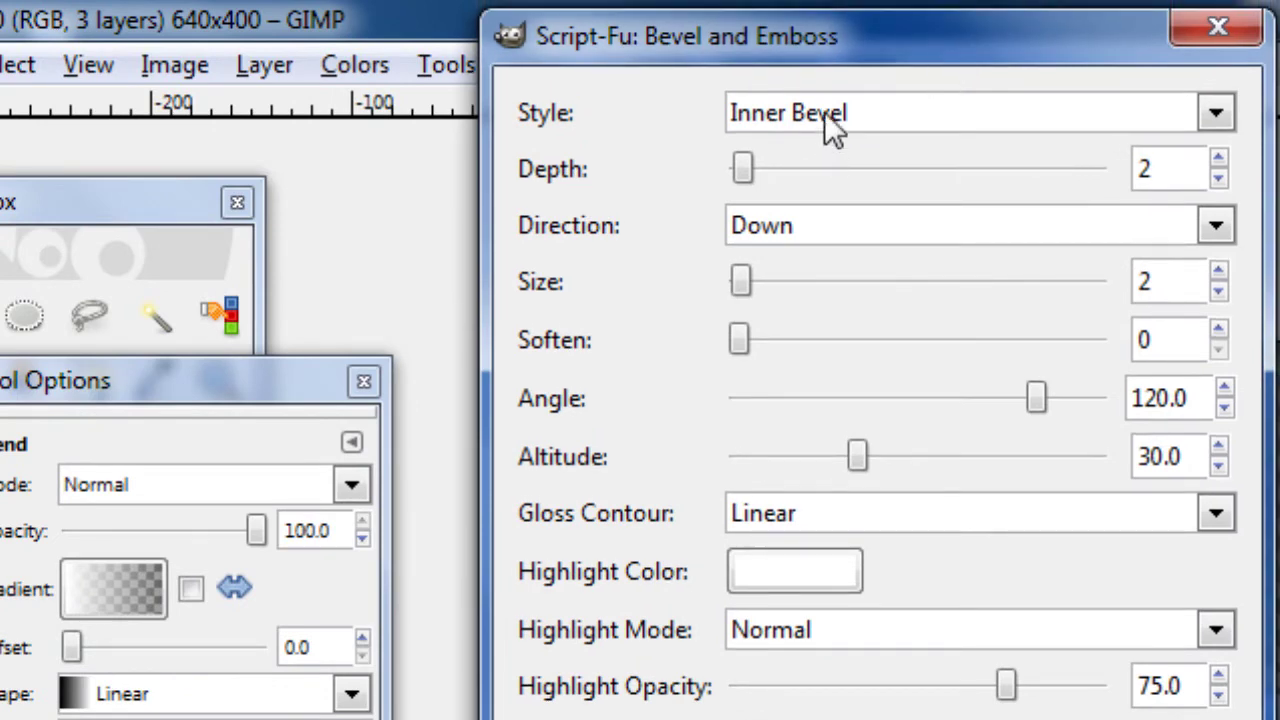
{"action": "left_click", "coordinate": [824, 112]}
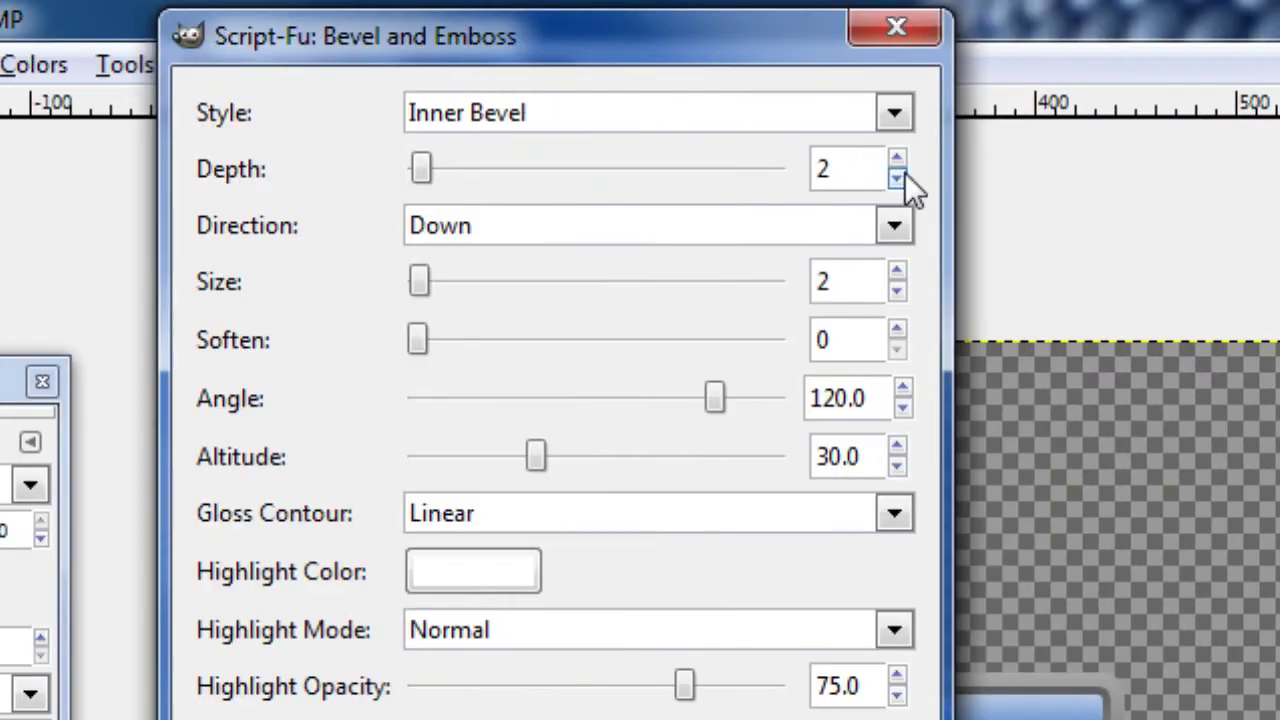
{"action": "left_click", "coordinate": [437, 232]}
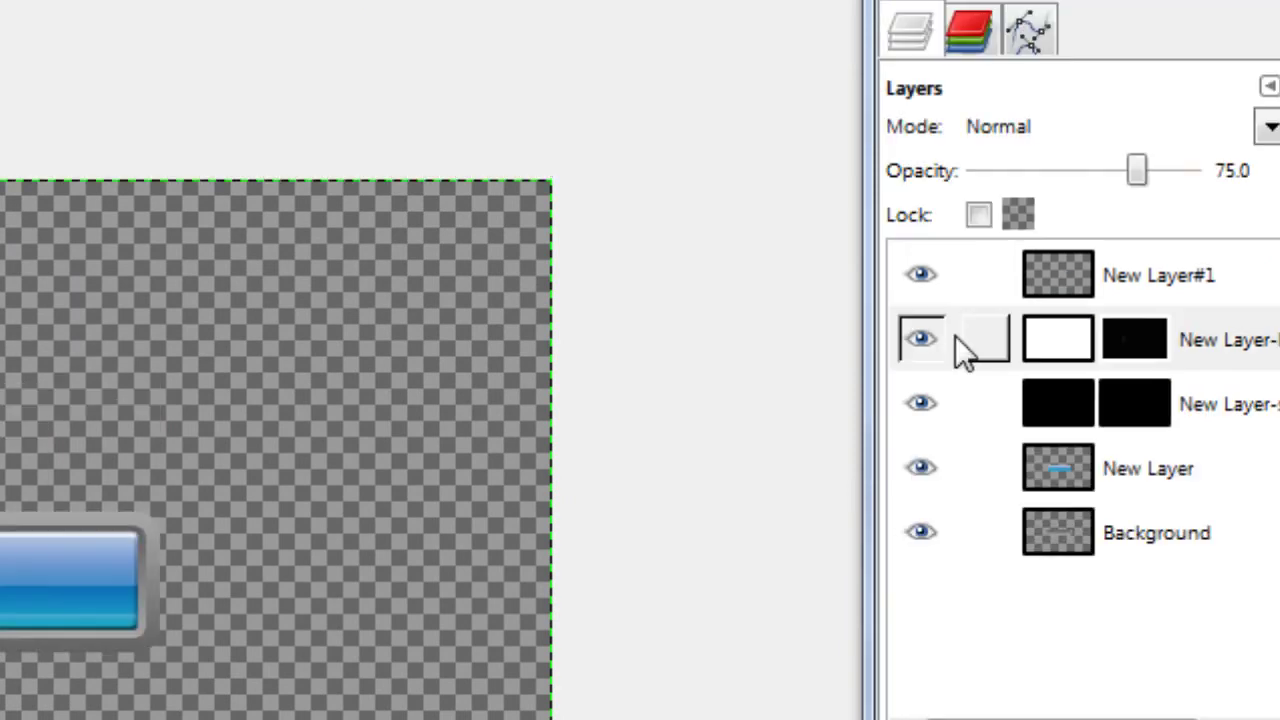
- Merge the masked bevel layer down into New Layer-shadow, then toggle that layer to check
{"action": "right_click", "coordinate": [1082, 335]}
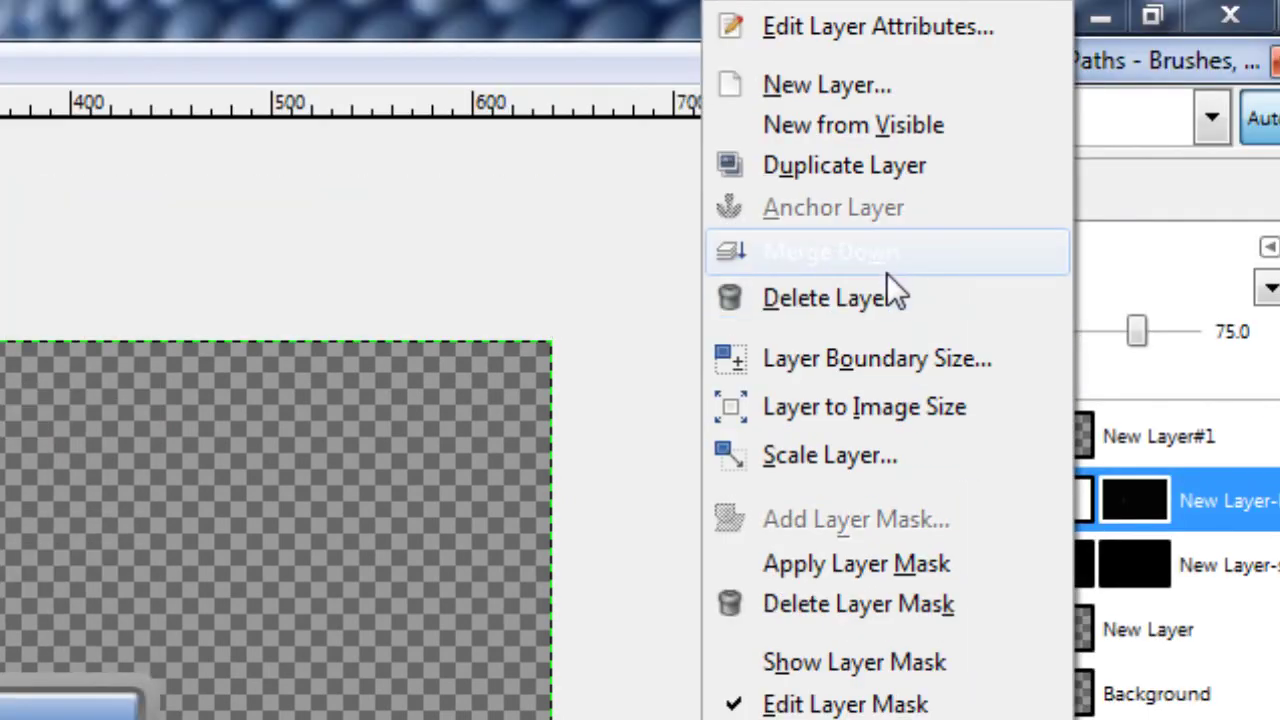
{"action": "left_click", "coordinate": [886, 92]}
{"action": "left_click", "coordinate": [921, 341]}
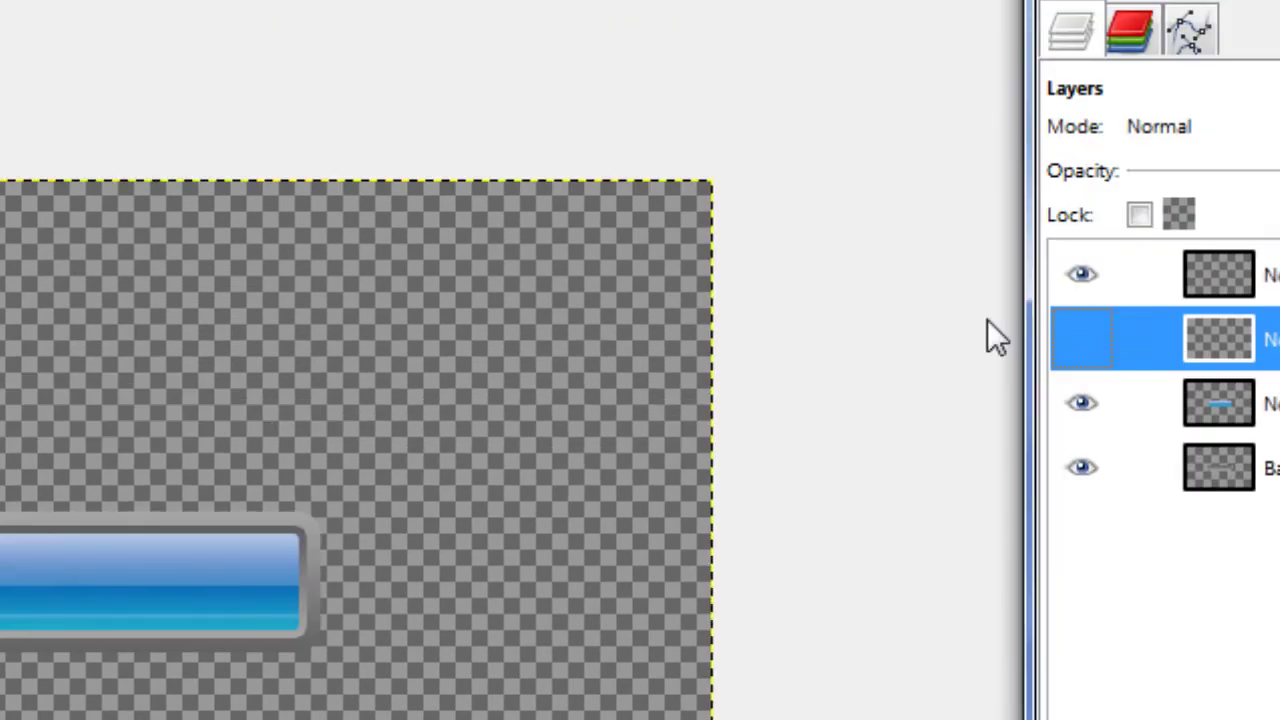
{"action": "left_click", "coordinate": [933, 330]}
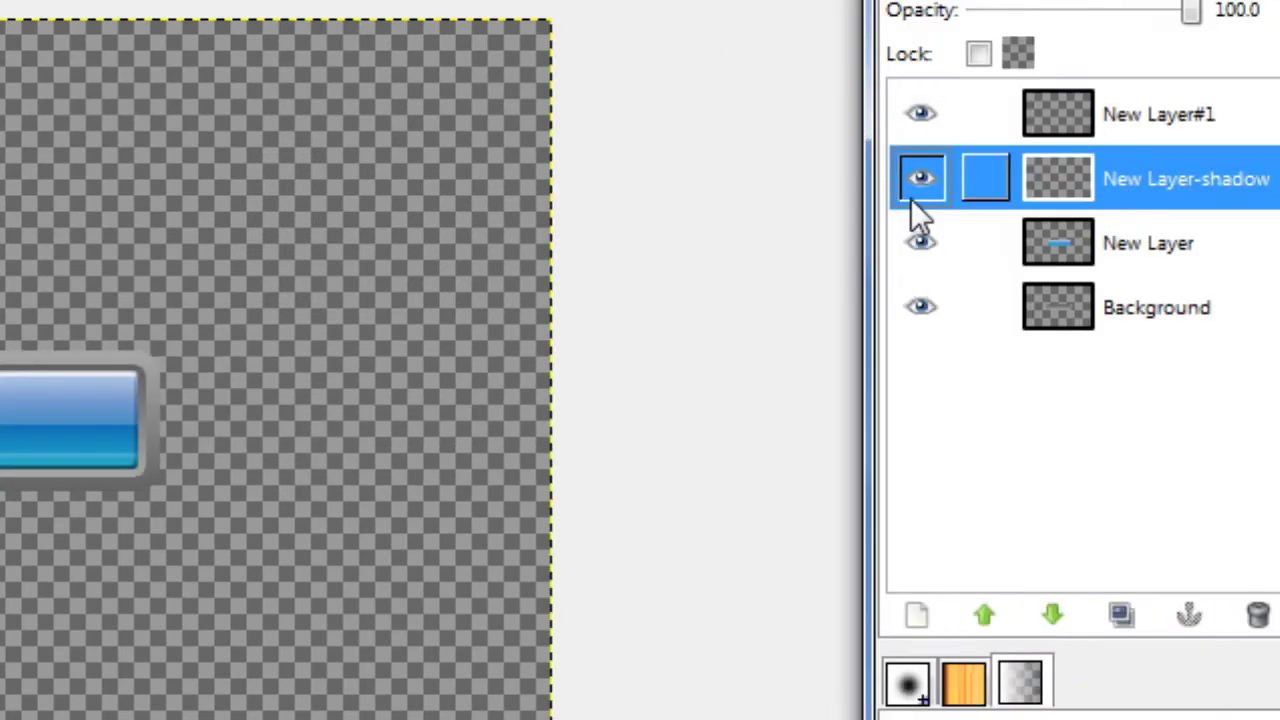
{"action": "left_click", "coordinate": [911, 198]}
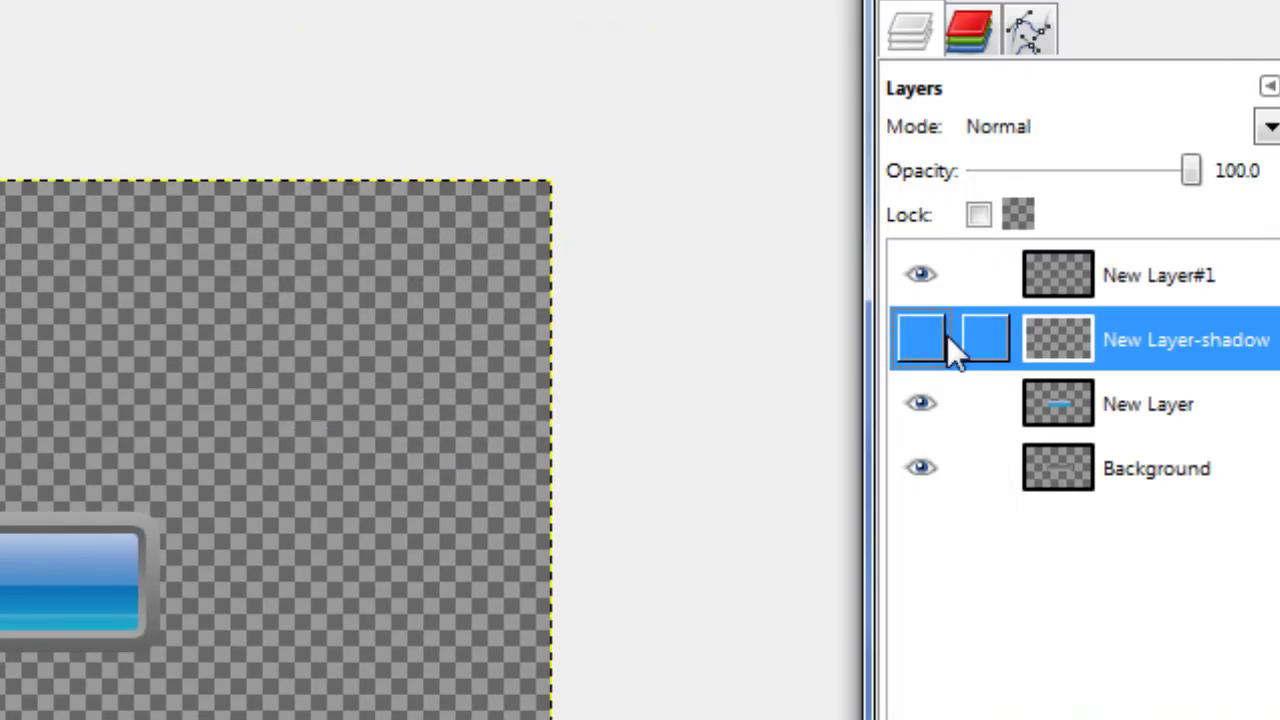
{"action": "left_click", "coordinate": [919, 343]}
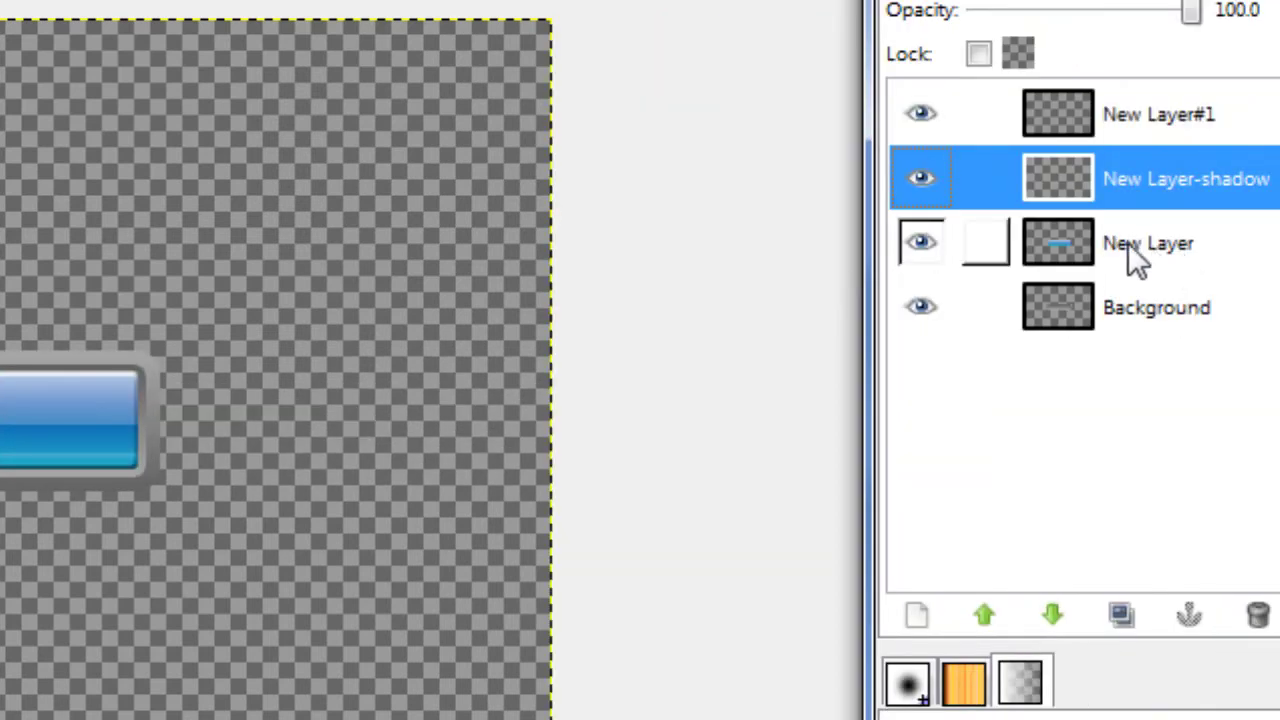
- Select the bar's shape from New Layer and add a new layer above Background
{"action": "right_click", "coordinate": [1128, 243]}
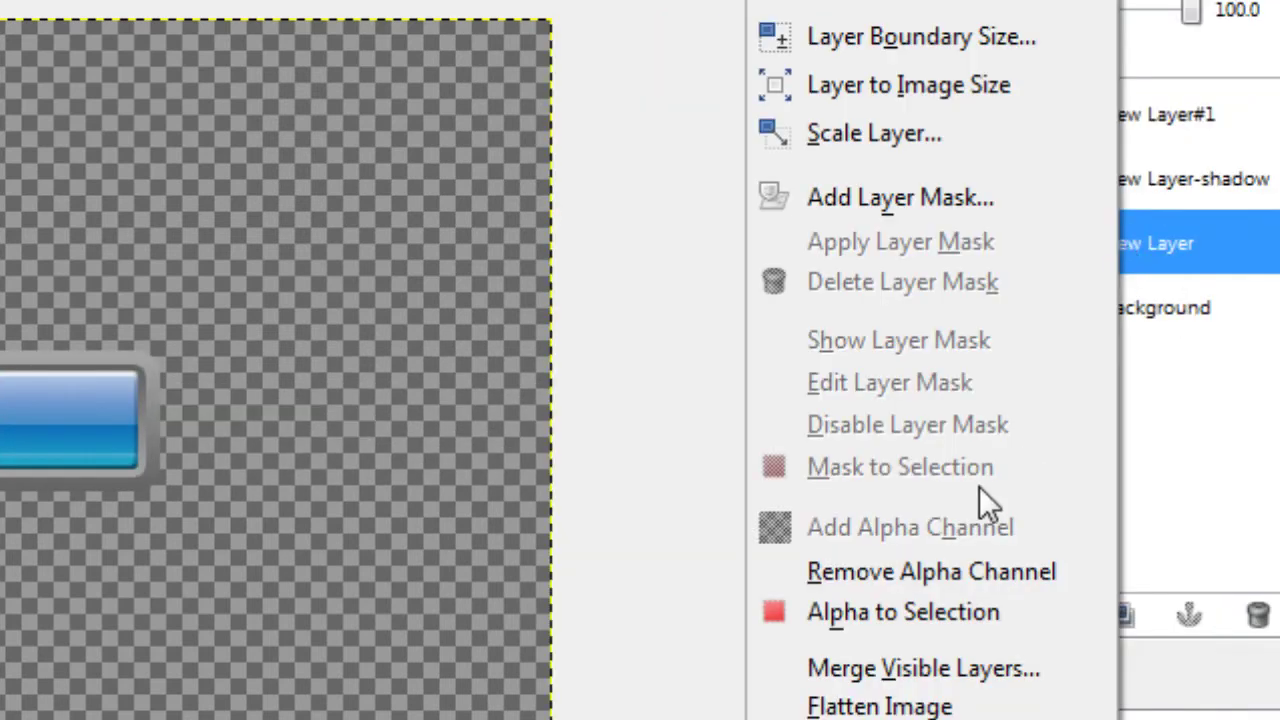
{"action": "left_click", "coordinate": [877, 611]}
{"action": "left_click", "coordinate": [1079, 308]}
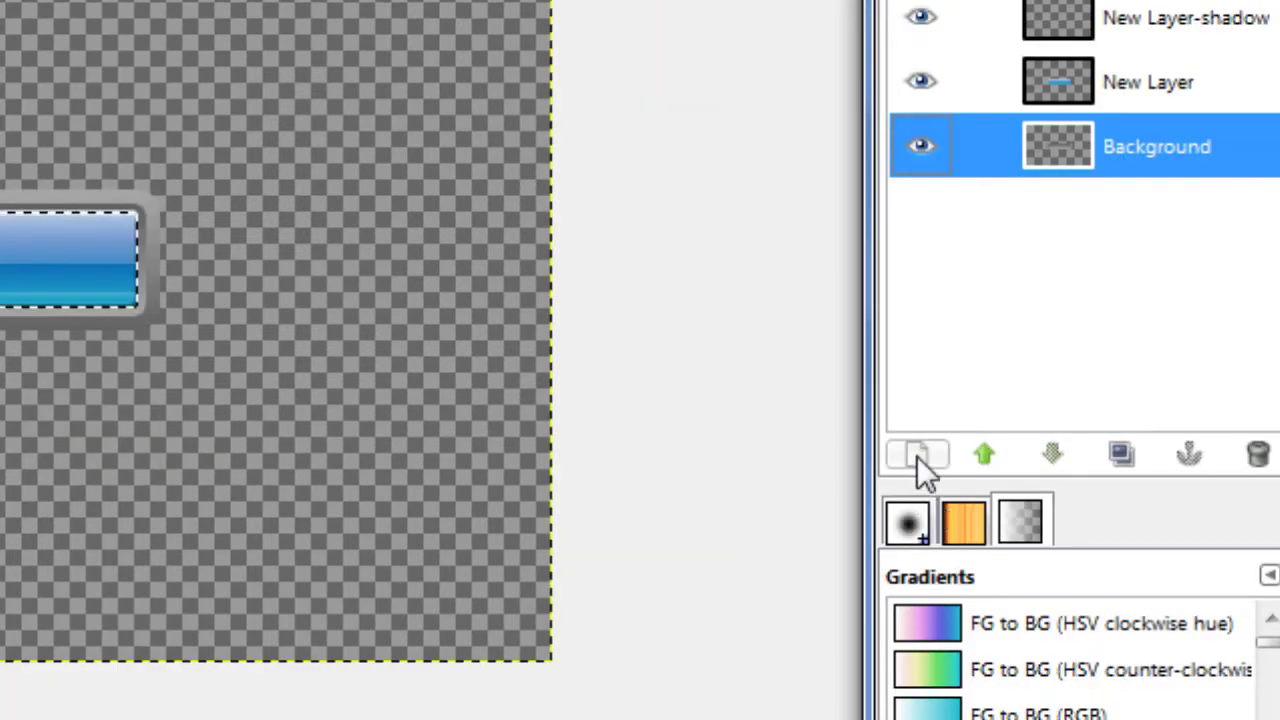
{"action": "left_click", "coordinate": [916, 614]}
{"action": "left_click", "coordinate": [372, 348]}
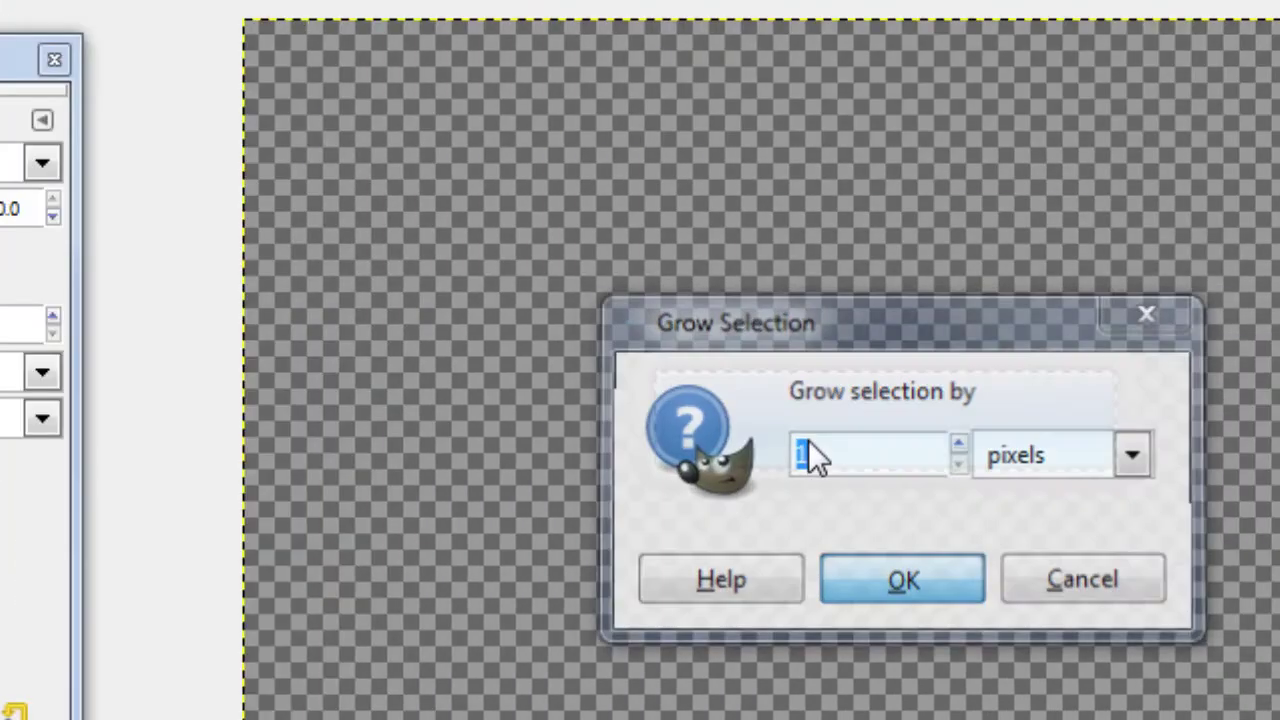
- Enlarge the selection around the button, reset colours to black and white, and feather it 15 pixels
{"action": "key", "text": "Return"}
{"action": "left_click", "coordinate": [140, 262]}
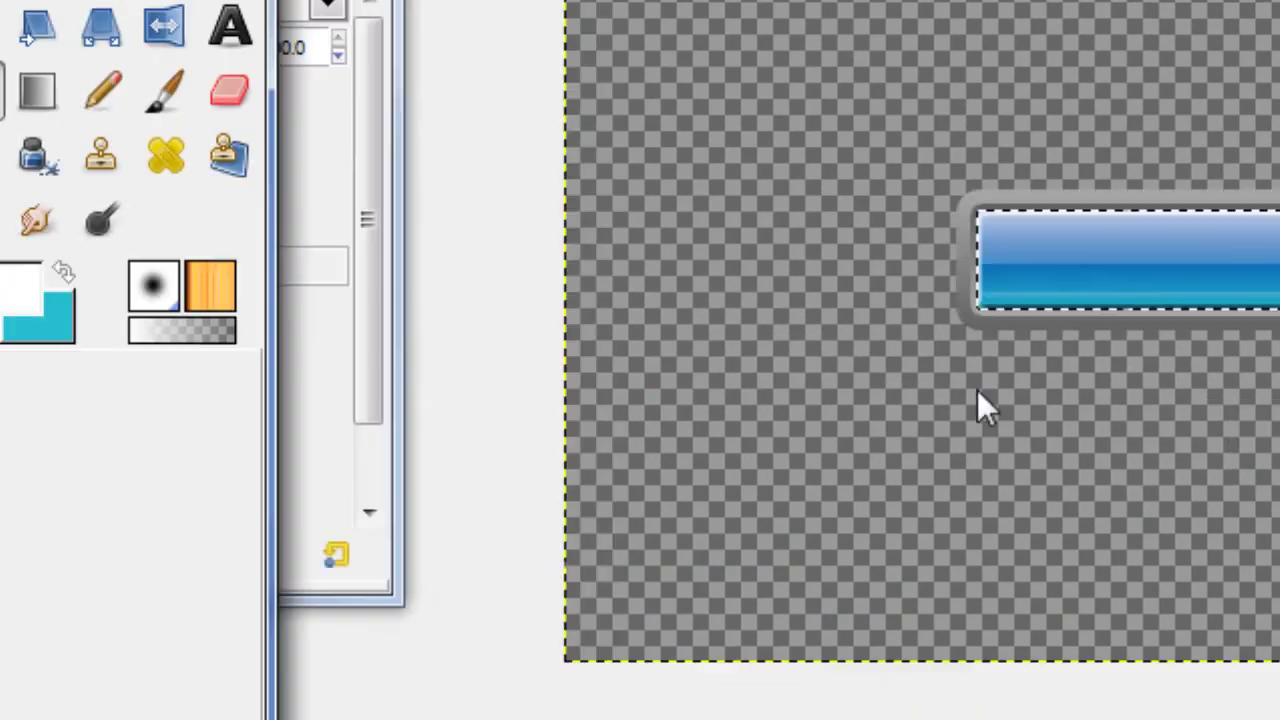
{"action": "left_click", "coordinate": [137, 492]}
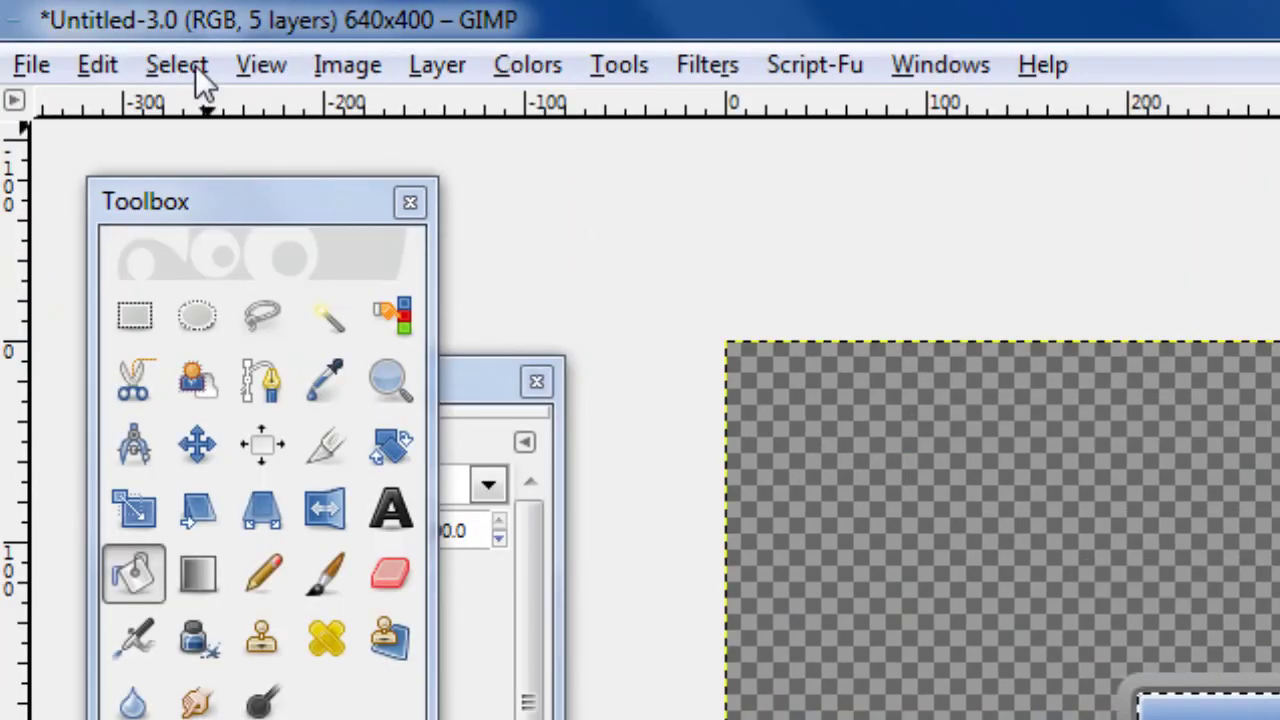
{"action": "left_click", "coordinate": [193, 65]}
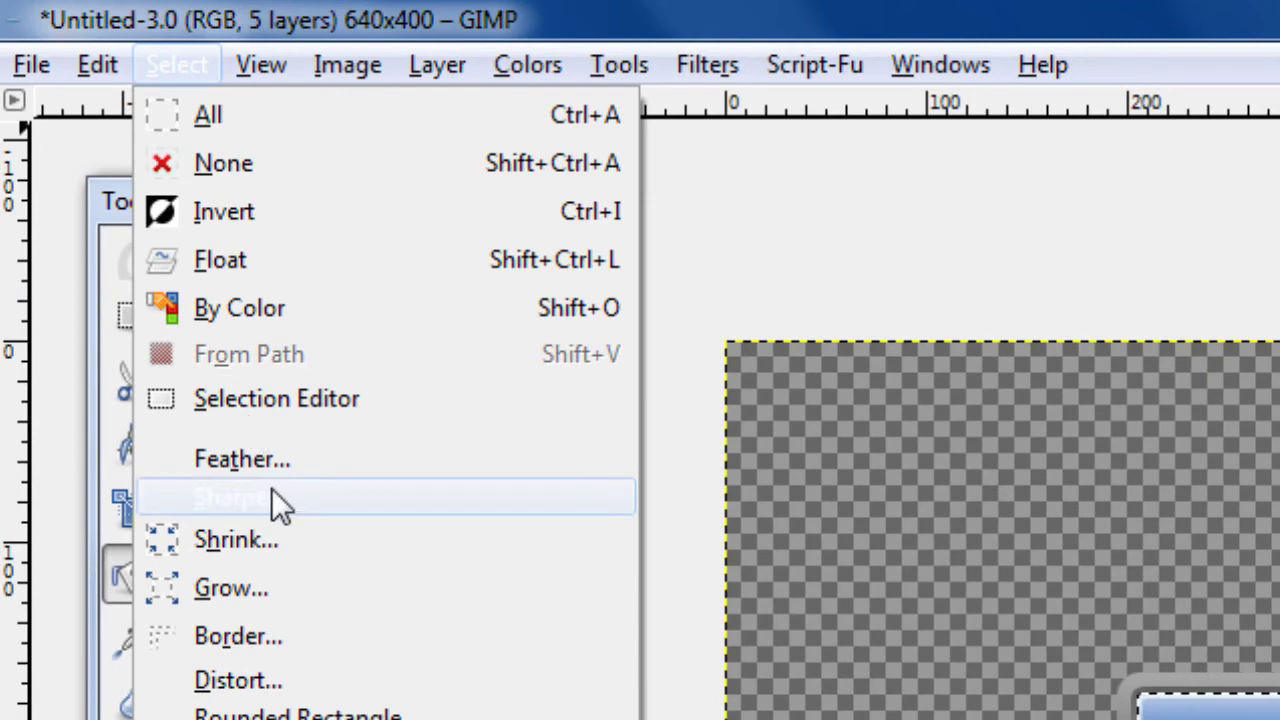
{"action": "left_click", "coordinate": [285, 462]}
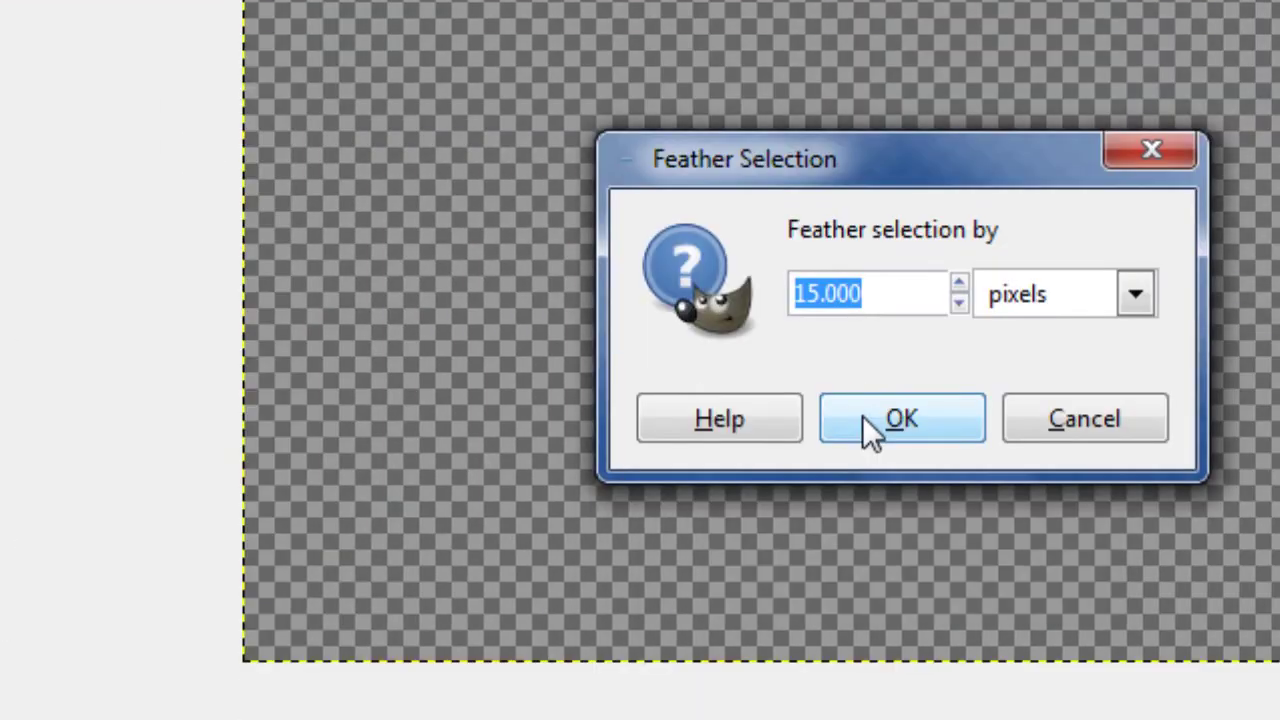
{"action": "left_click", "coordinate": [866, 417]}
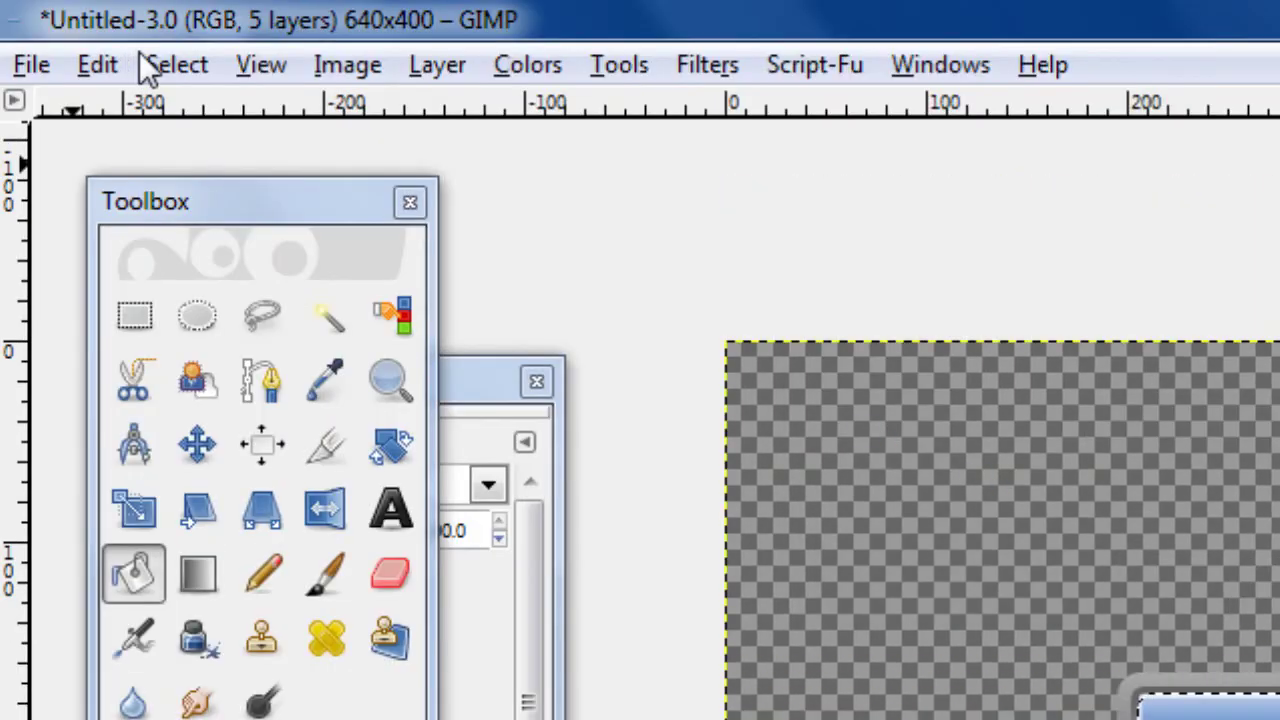
- Clear the selection and make New Layer#2 the active layer
{"action": "left_click", "coordinate": [160, 65]}
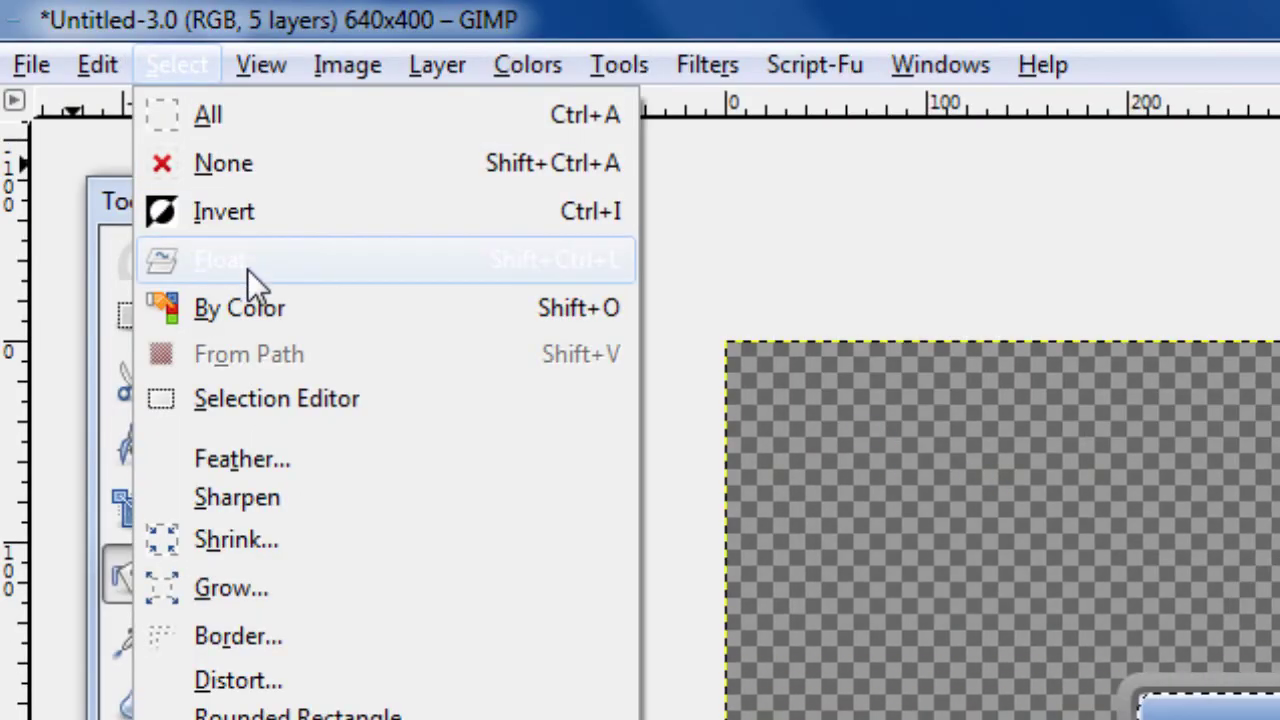
{"action": "left_click", "coordinate": [234, 162]}
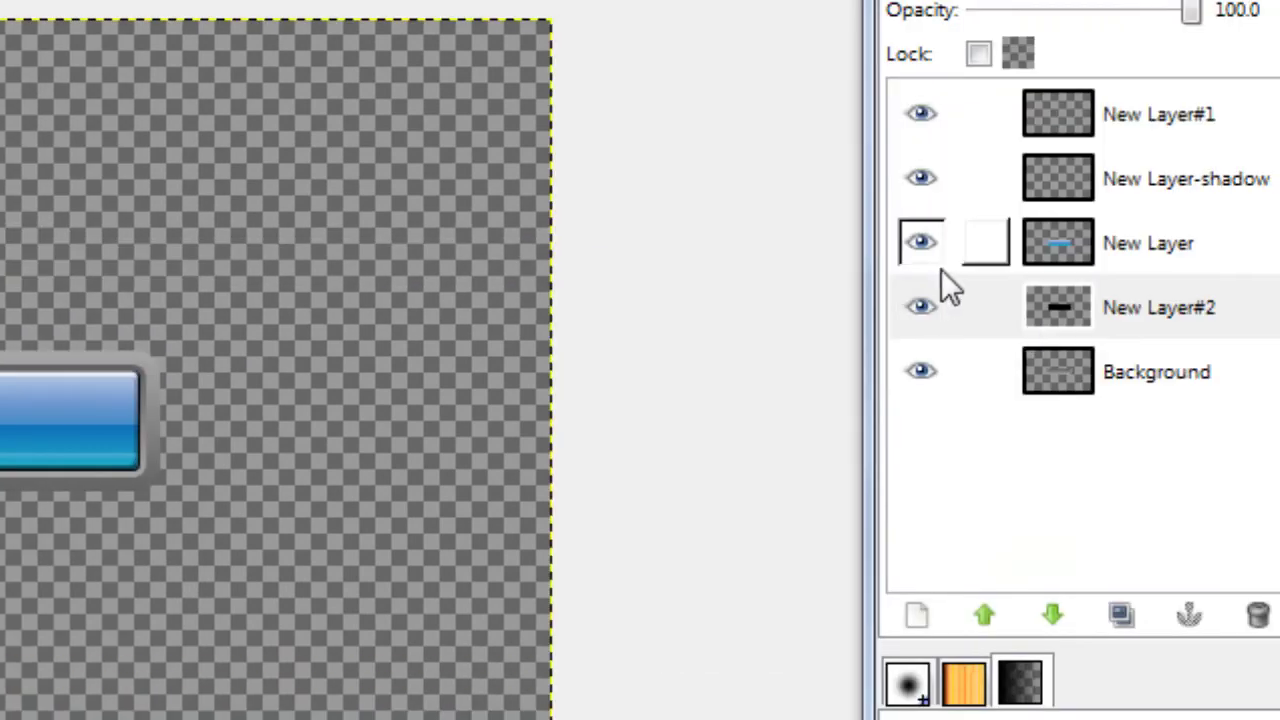
{"action": "left_click", "coordinate": [927, 291]}
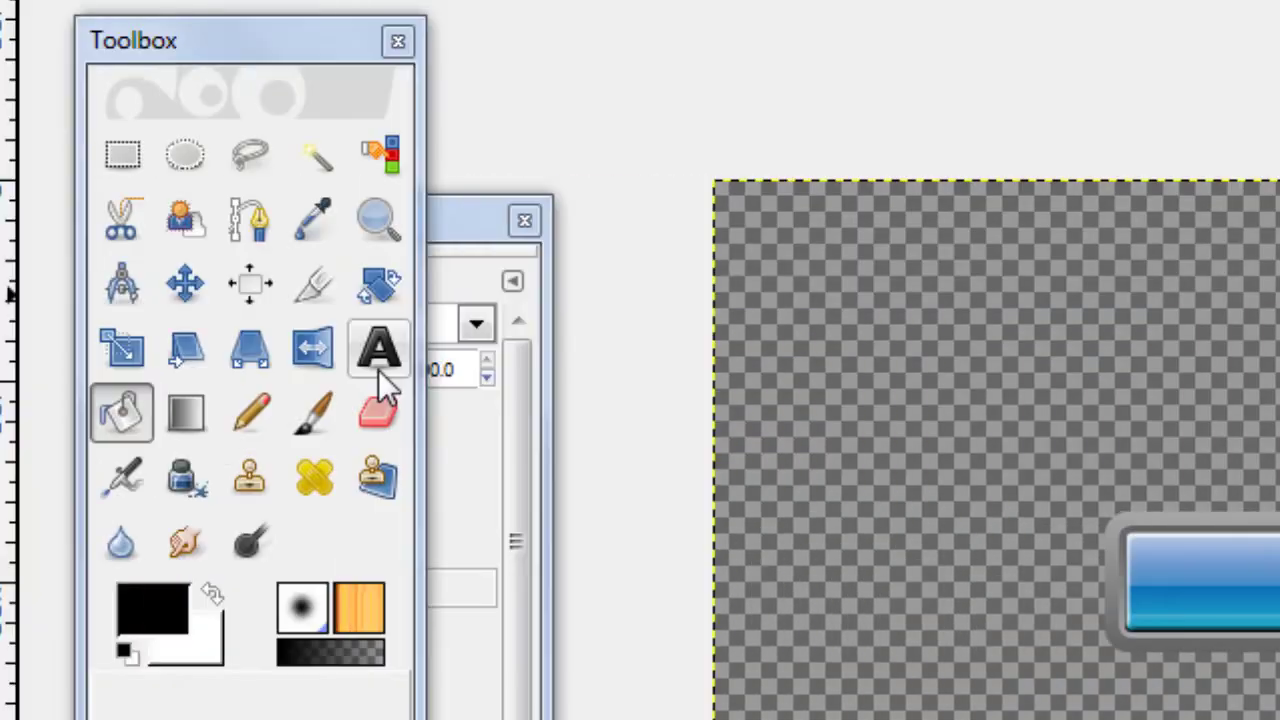
- Draw a text box over the blue button with the word Home and raise its layer
{"action": "left_click", "coordinate": [378, 360]}
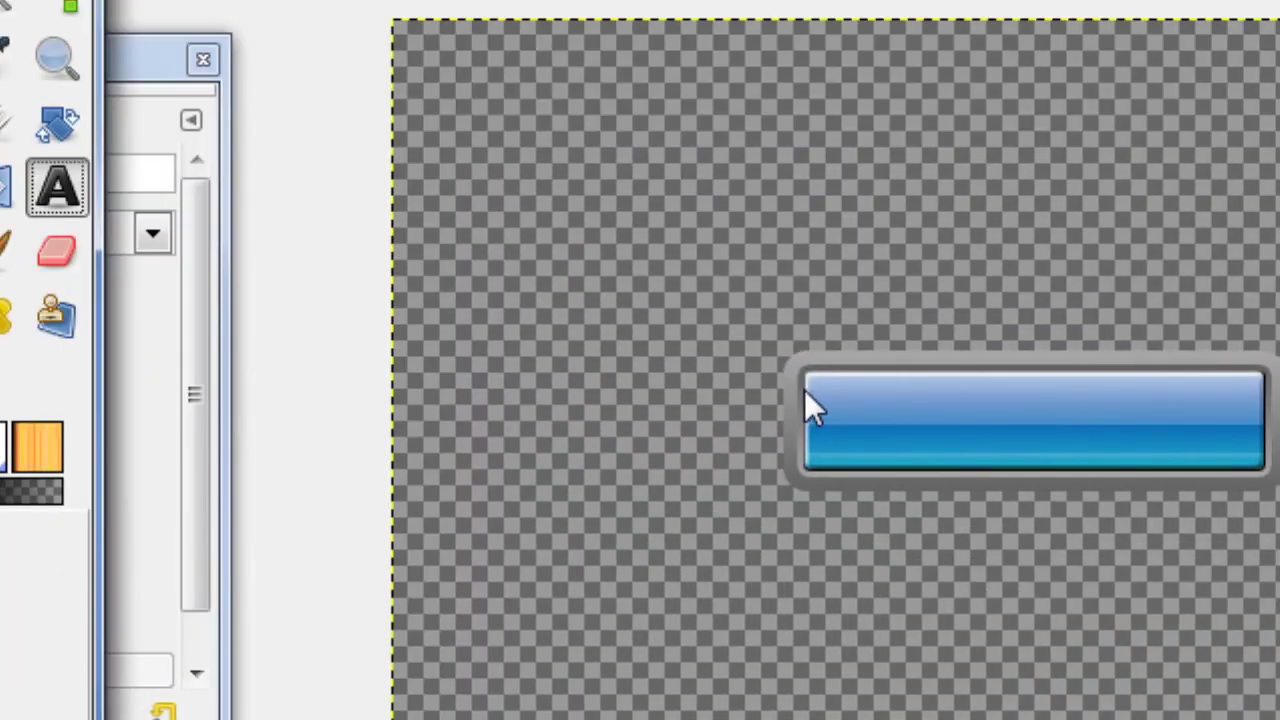
{"action": "left_click_drag", "start_coordinate": [517, 380], "coordinate": [886, 466]}
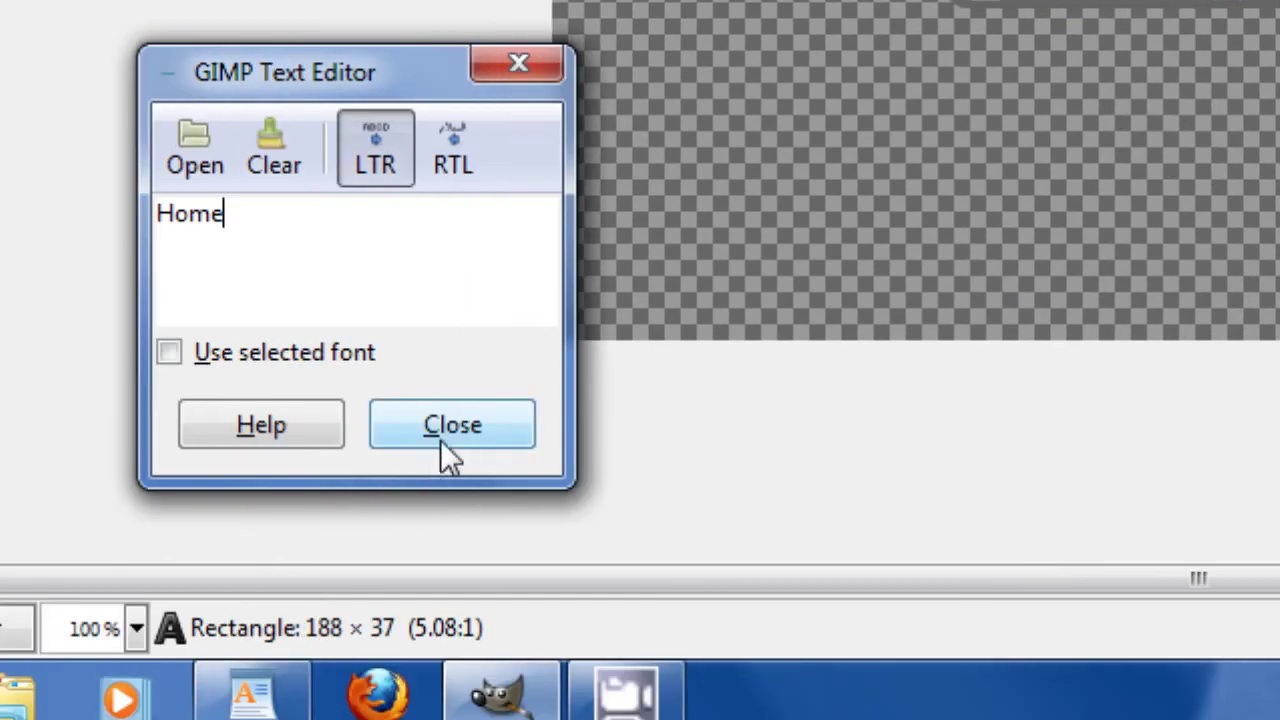
{"action": "type", "text": "Home"}
{"action": "left_click", "coordinate": [505, 412]}
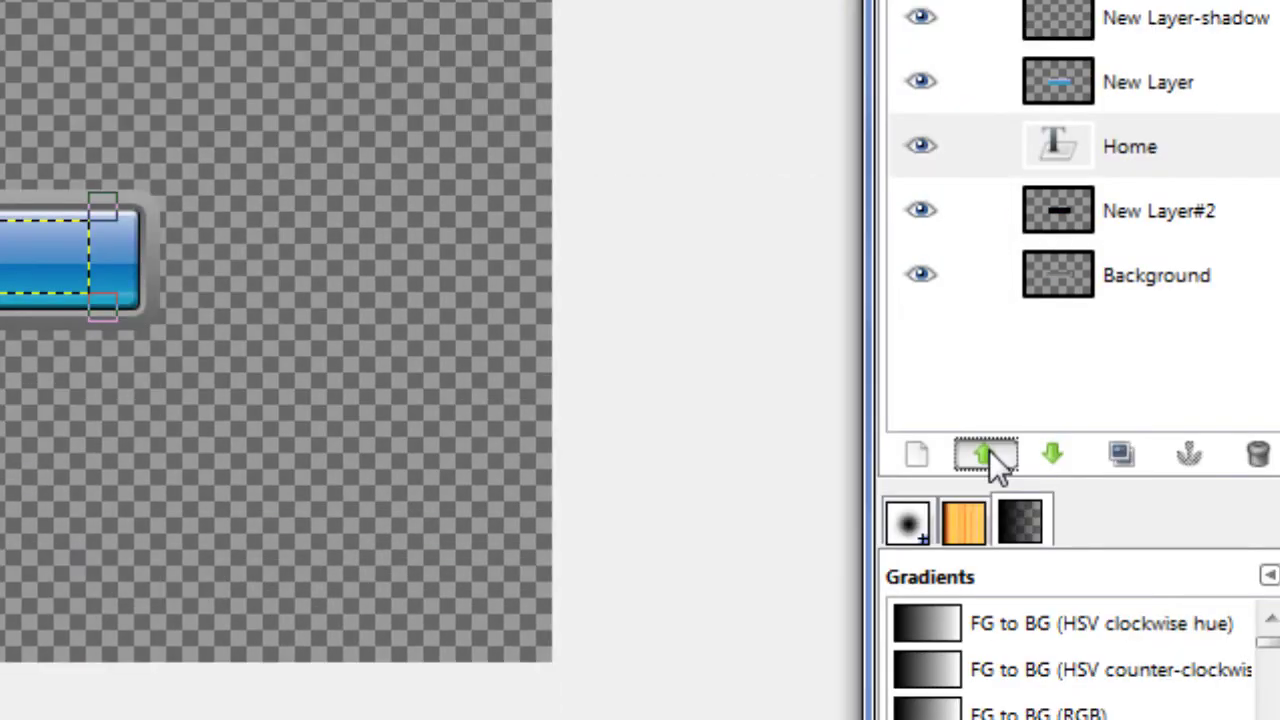
{"action": "left_click", "coordinate": [989, 452]}
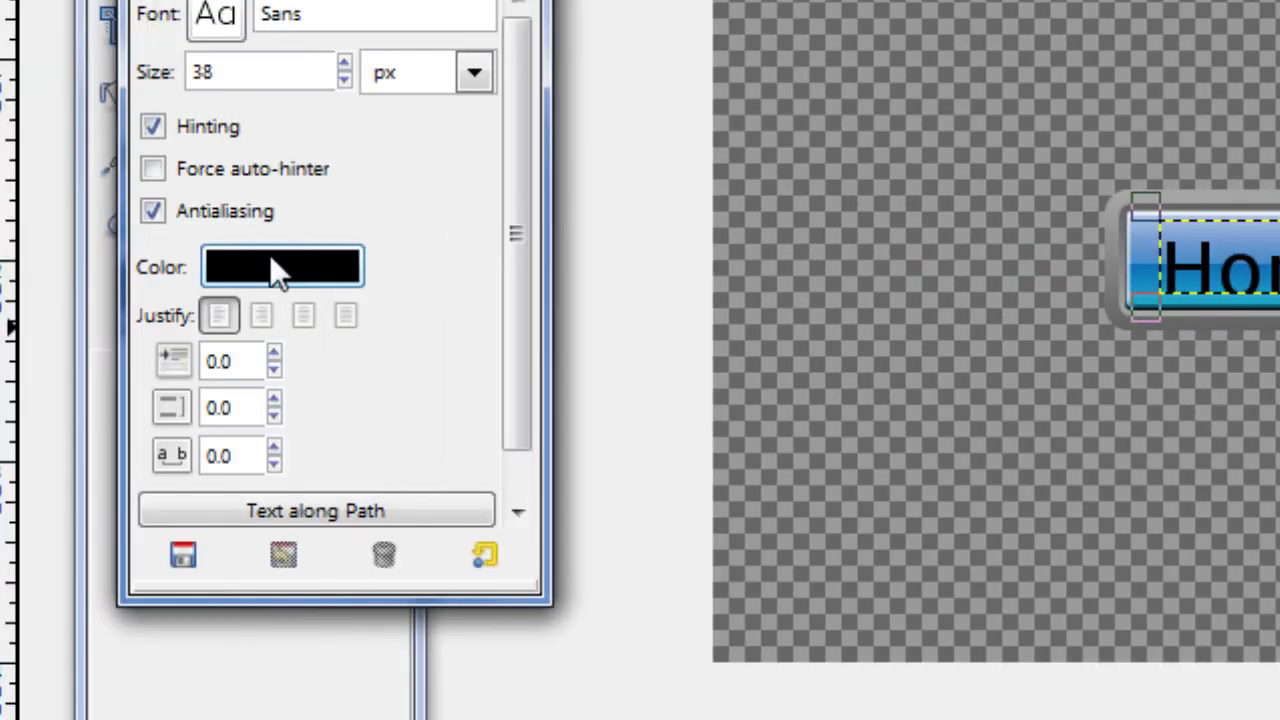
- Set the Home text colour to white (ffffff)
{"action": "left_click", "coordinate": [270, 272]}
{"action": "left_click", "coordinate": [491, 309]}
{"action": "left_click", "coordinate": [786, 243]}
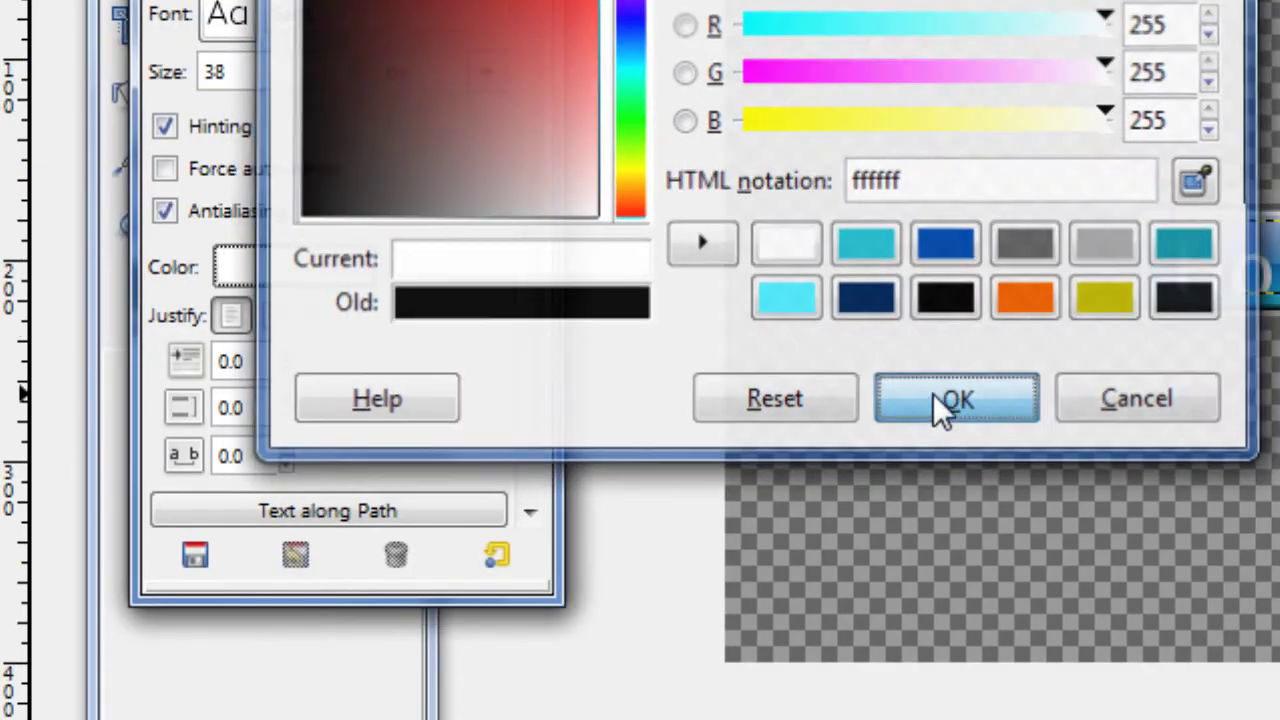
{"action": "left_click", "coordinate": [940, 400]}
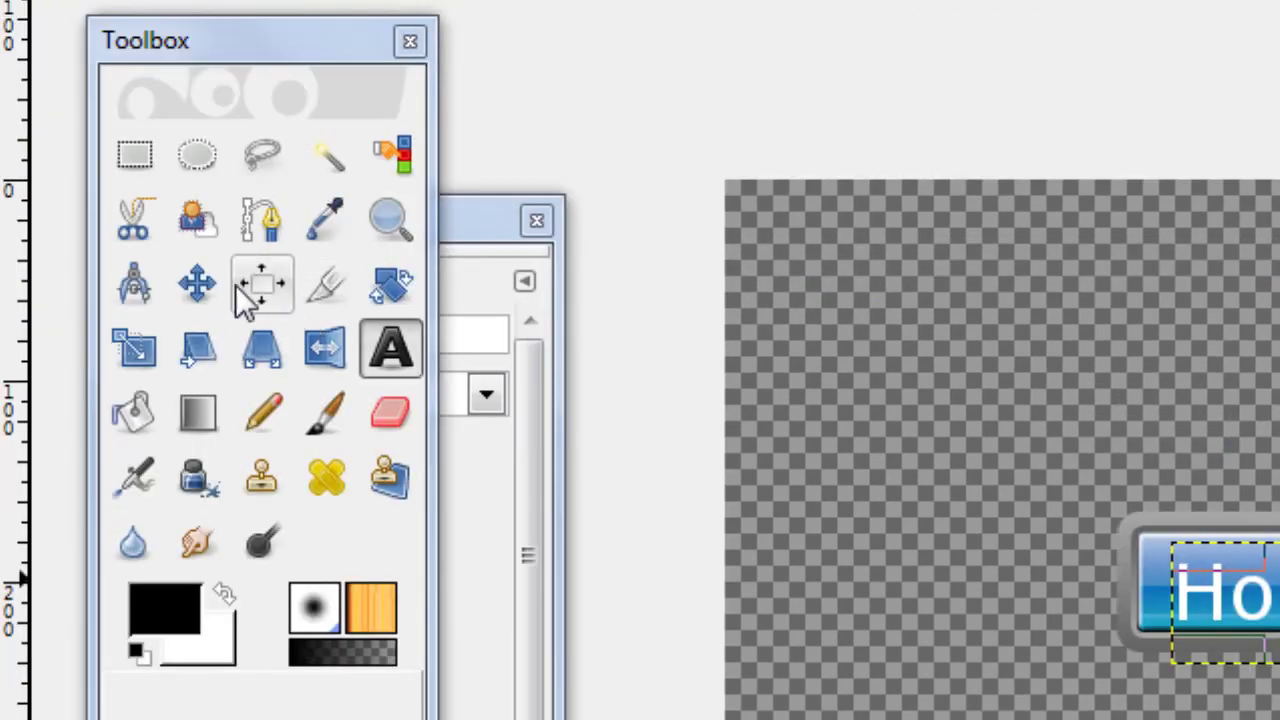
- Shift the Home text slightly right on the button and reselect it for editing
{"action": "left_click", "coordinate": [194, 280]}
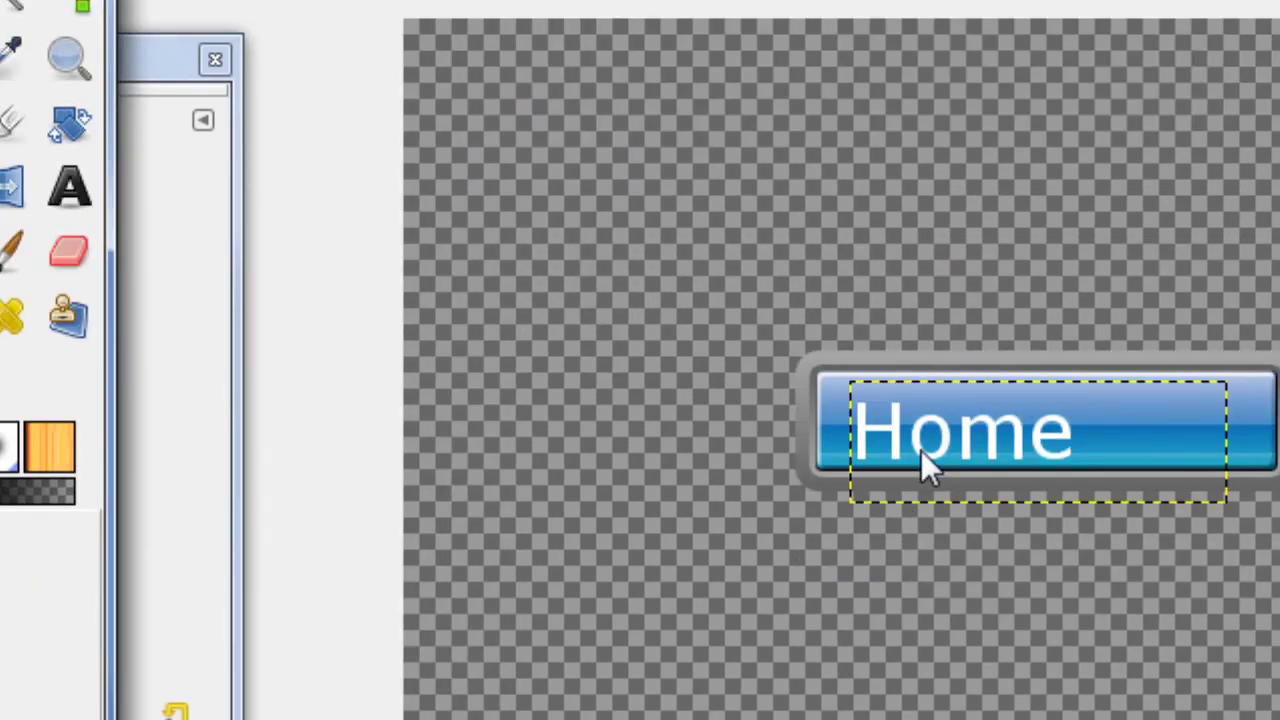
{"action": "left_click_drag", "start_coordinate": [921, 450], "coordinate": [967, 440]}
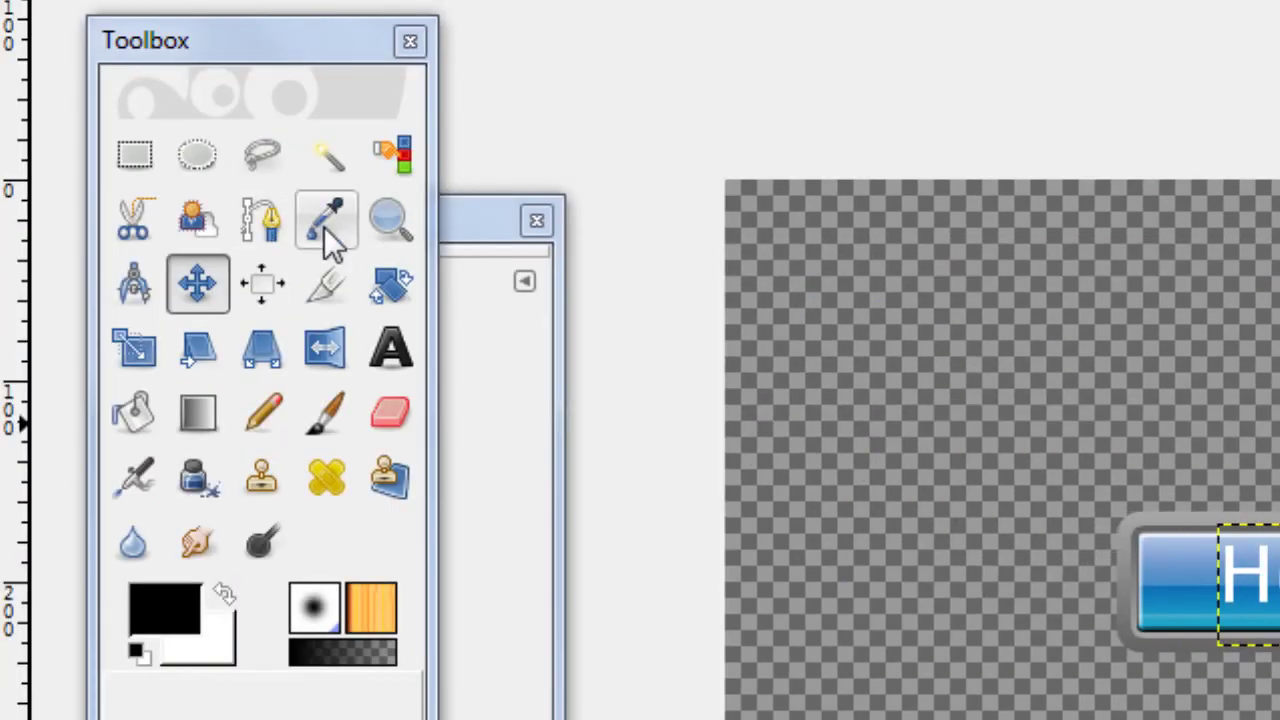
{"action": "left_click", "coordinate": [390, 347]}
{"action": "left_click", "coordinate": [830, 450]}
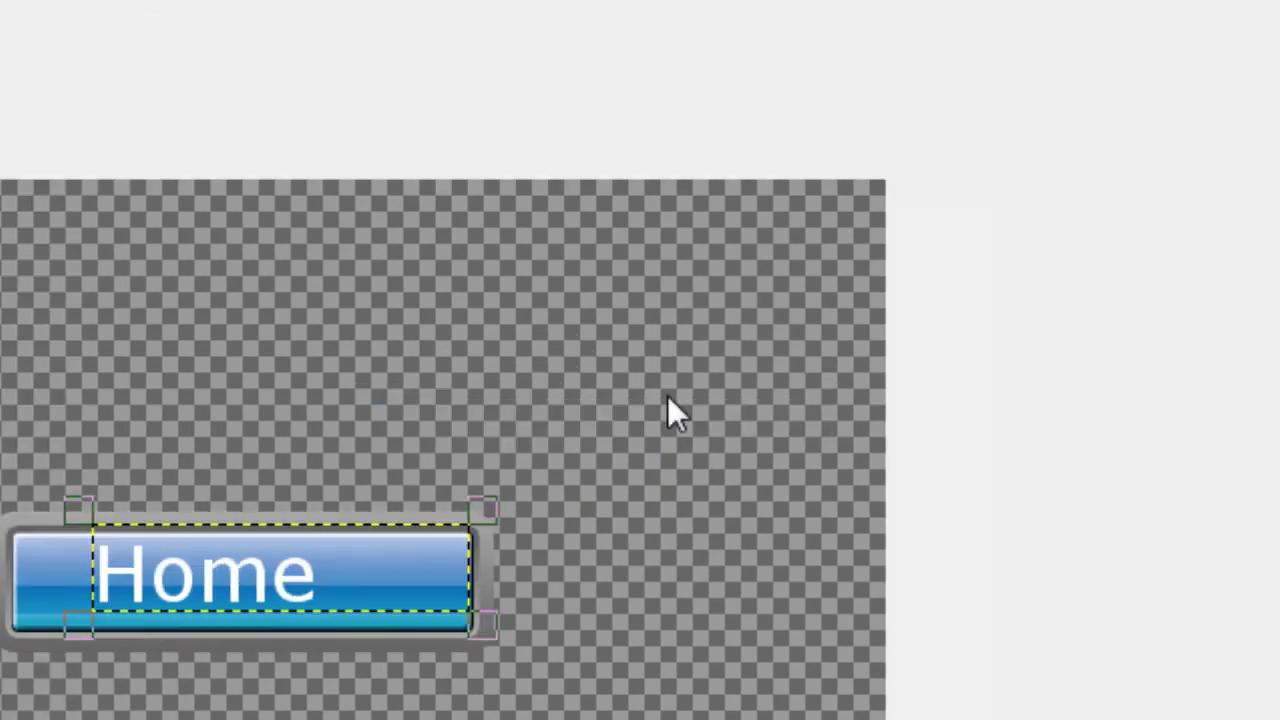
- Autocrop the Home text layer and center it horizontally and vertically on the button
{"action": "left_click", "coordinate": [350, 420]}
{"action": "left_click", "coordinate": [440, 63]}
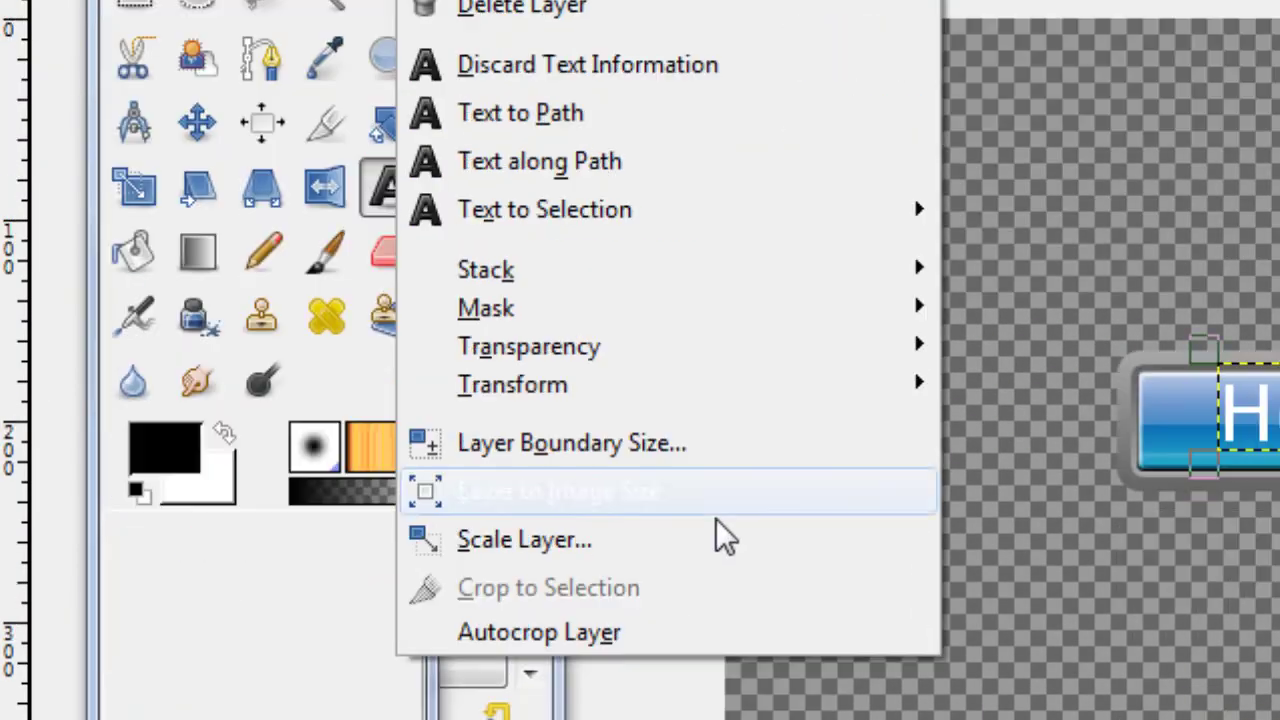
{"action": "left_click", "coordinate": [603, 470]}
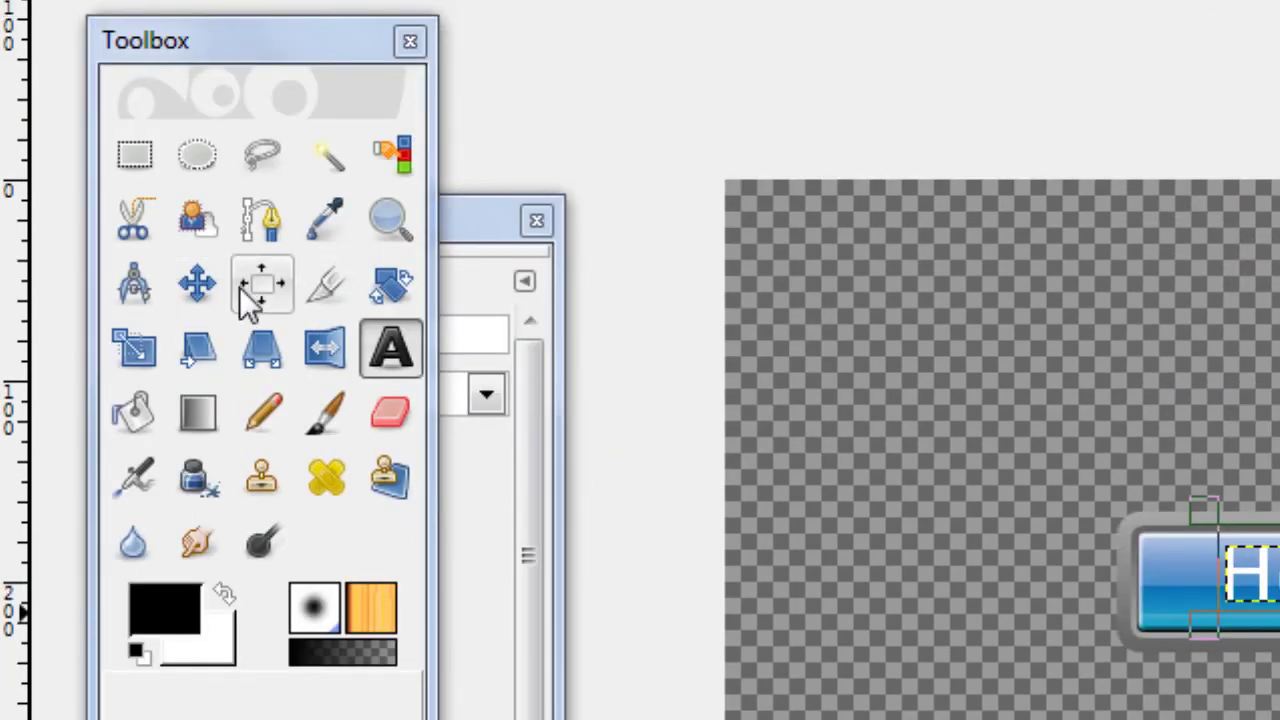
{"action": "left_click", "coordinate": [262, 122]}
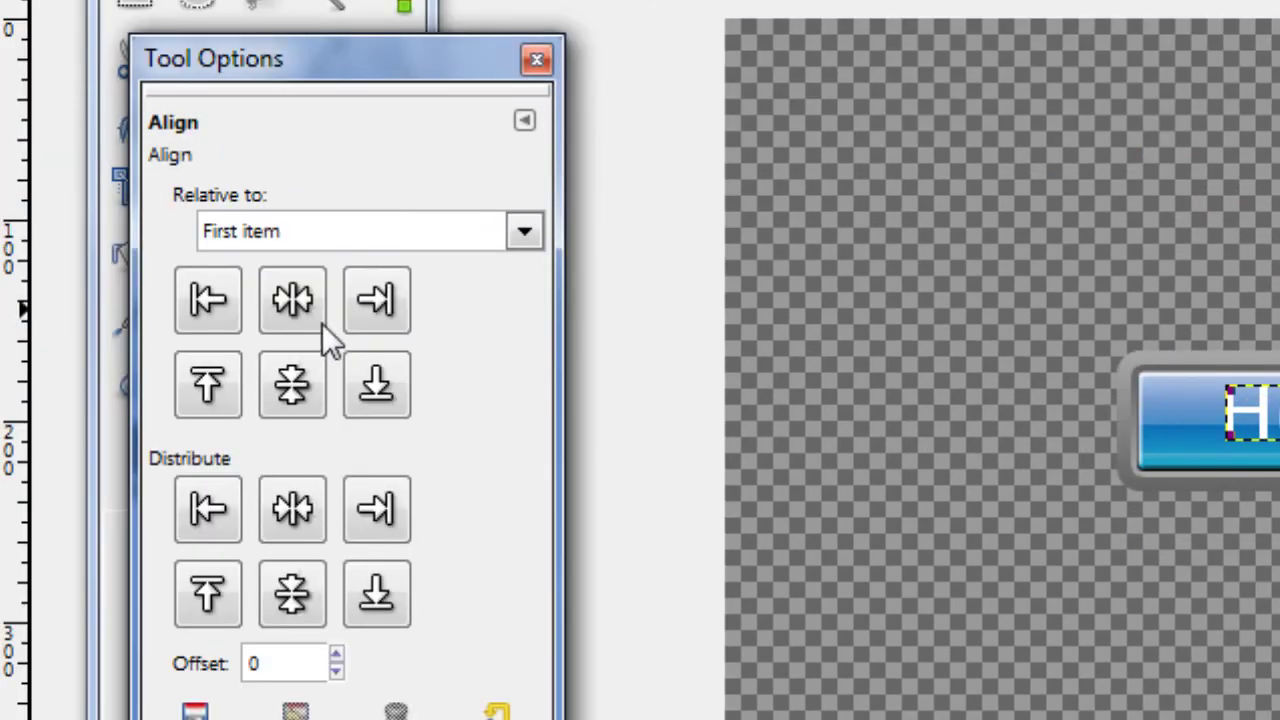
{"action": "left_click", "coordinate": [292, 300]}
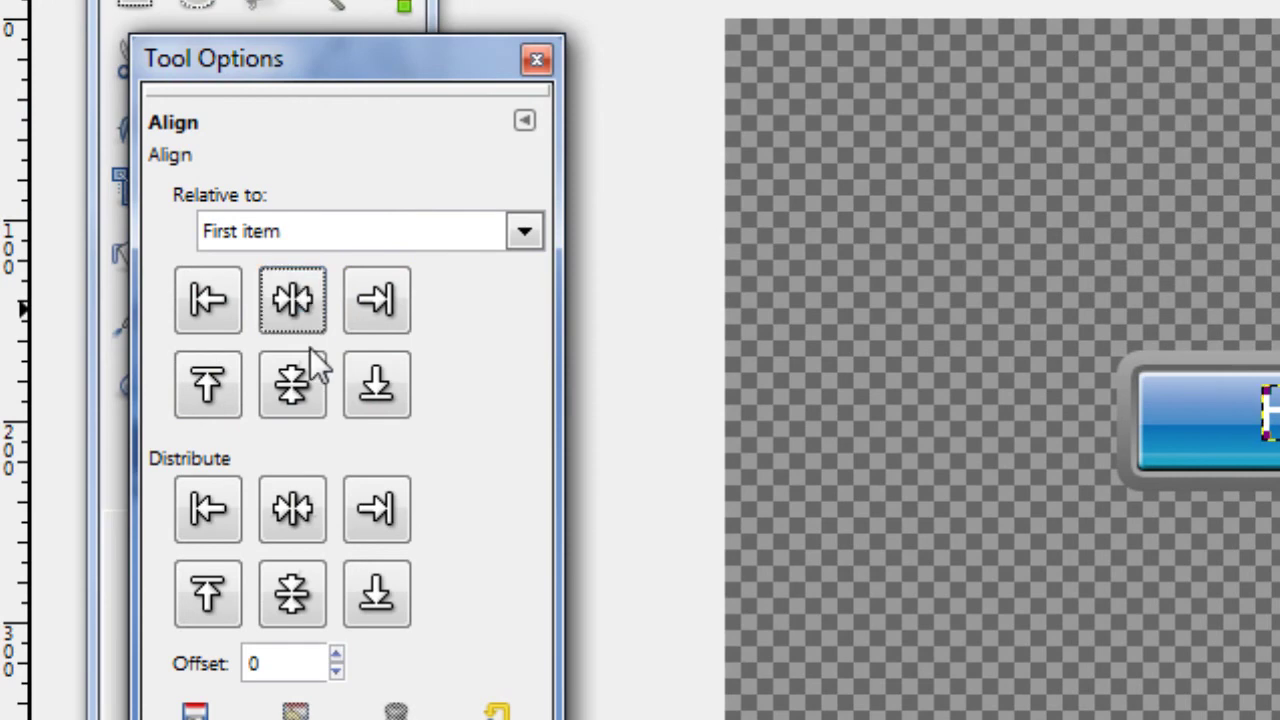
{"action": "left_click", "coordinate": [313, 370]}
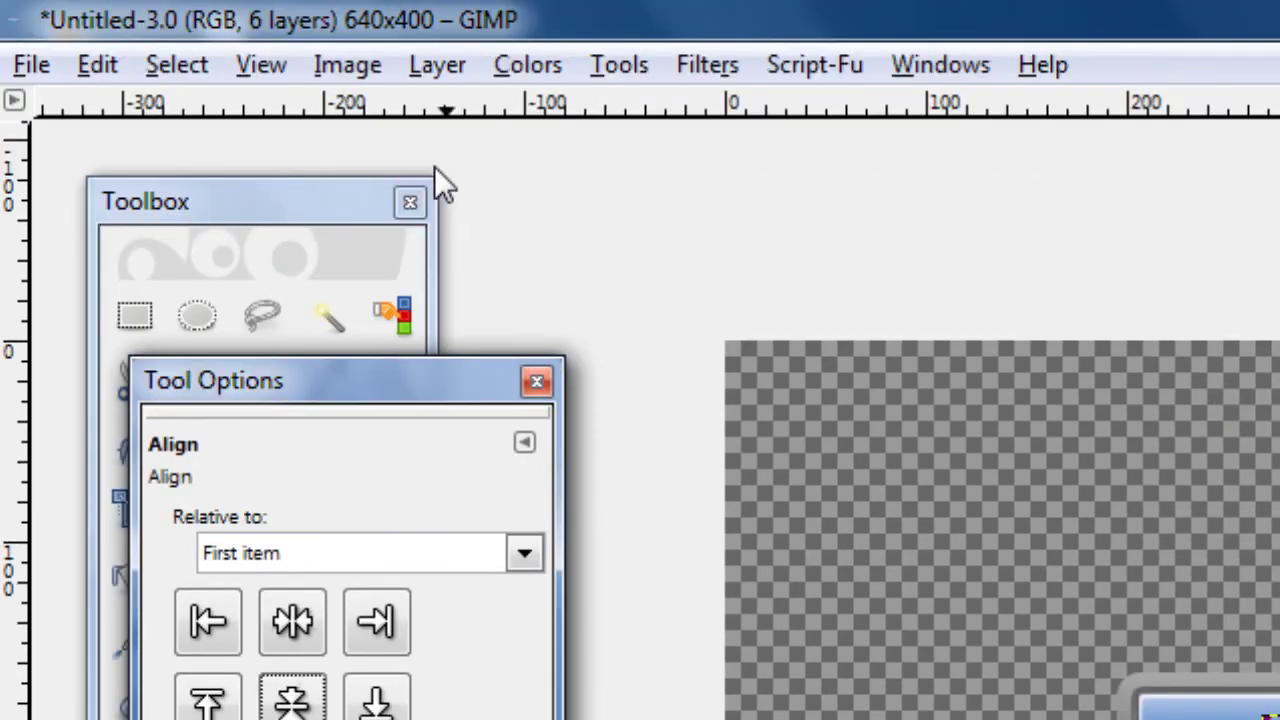
- Expand the Home text layer to the full image size
{"action": "left_click", "coordinate": [432, 66]}
{"action": "left_click", "coordinate": [514, 604]}
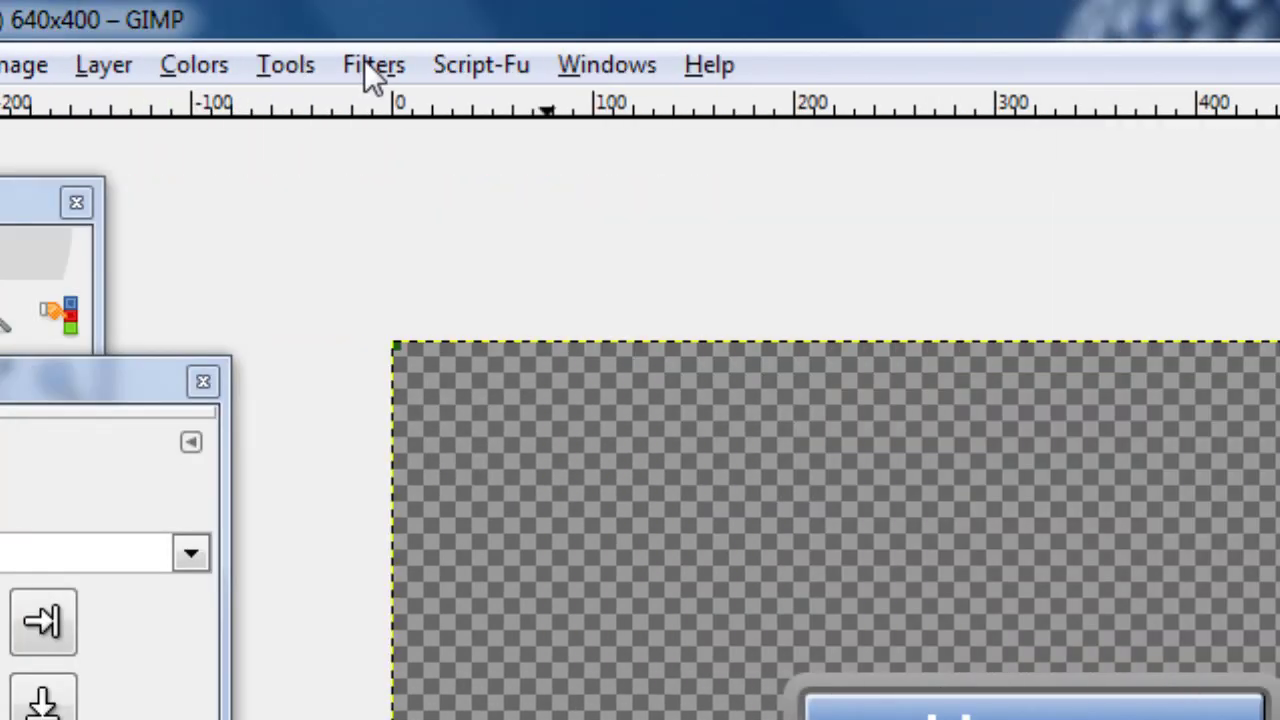
{"action": "left_click", "coordinate": [372, 64]}
{"action": "mouse_move", "coordinate": [486, 413]}
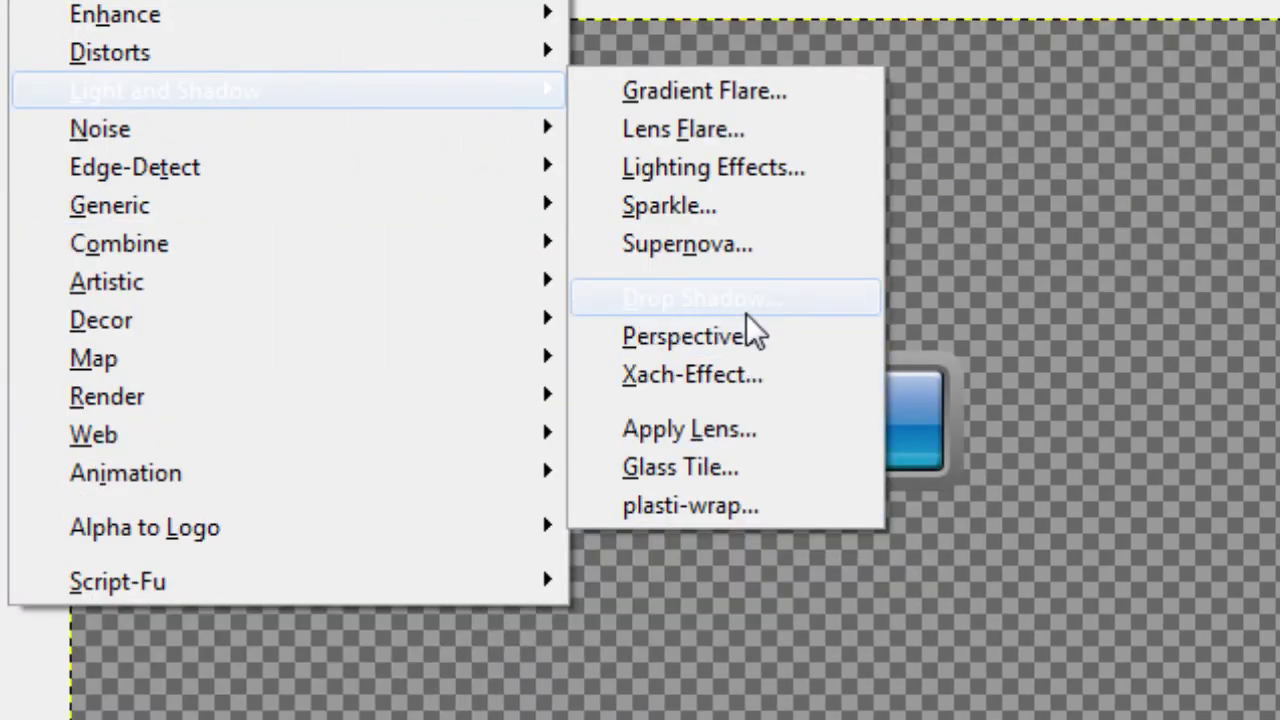
- Add a drop shadow to Home with offsets 0, blur radius 10 and opacity 100
{"action": "left_click", "coordinate": [746, 314]}
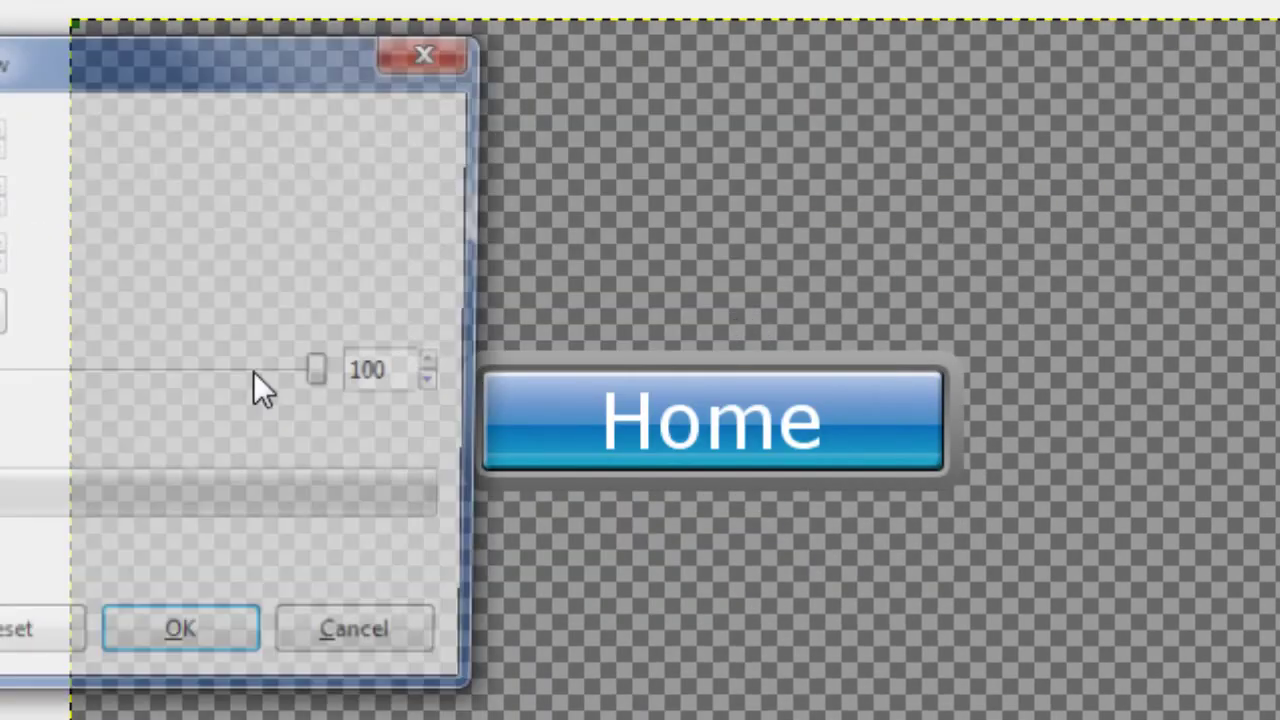
{"action": "mouse_move", "coordinate": [378, 235]}
{"action": "left_mouse_down"}
{"action": "mouse_move", "coordinate": [490, 195]}
{"action": "mouse_move", "coordinate": [560, 48]}
{"action": "left_mouse_up"}
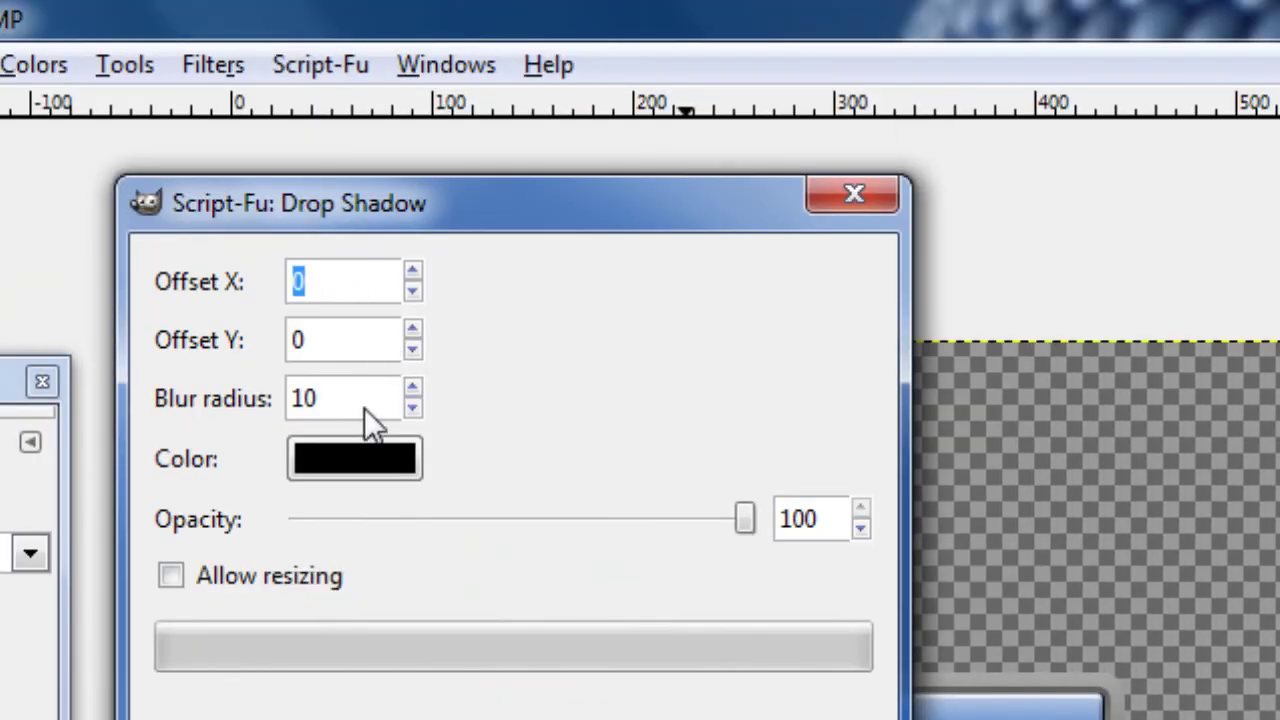
{"action": "double_click", "coordinate": [340, 340]}
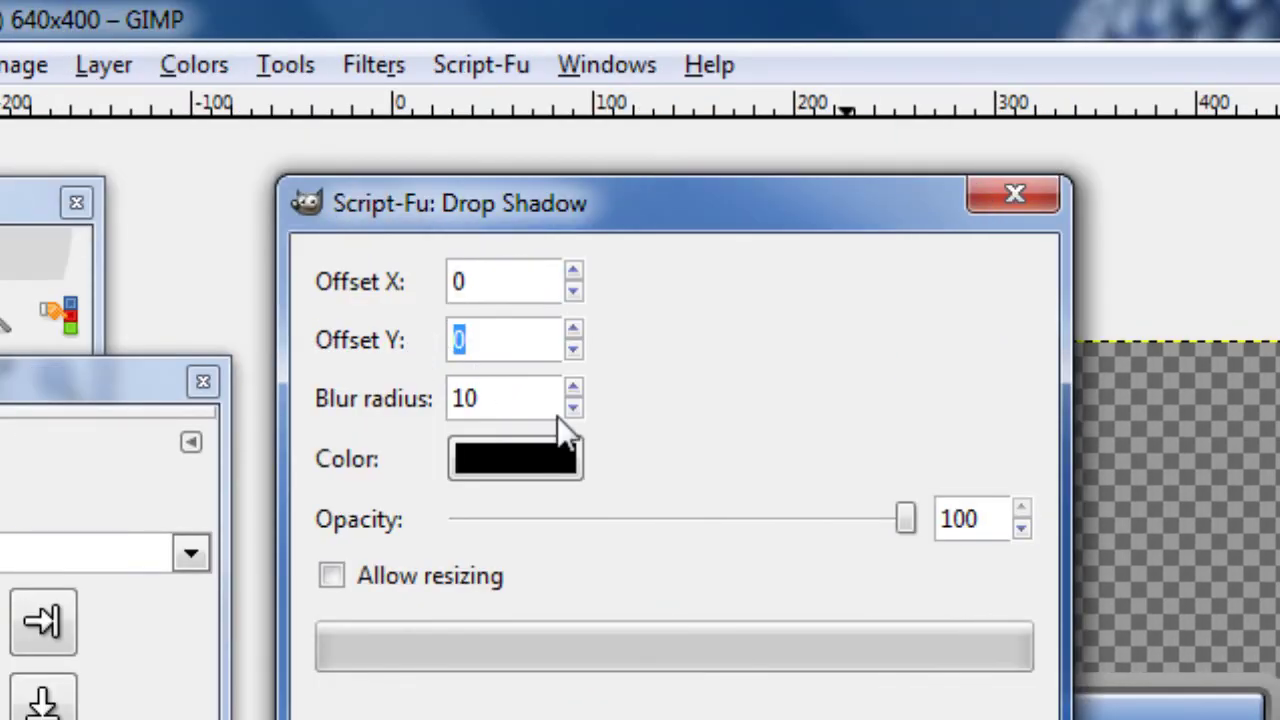
{"action": "double_click", "coordinate": [505, 396]}
{"action": "type", "text": "1"}
{"action": "type", "text": "0"}
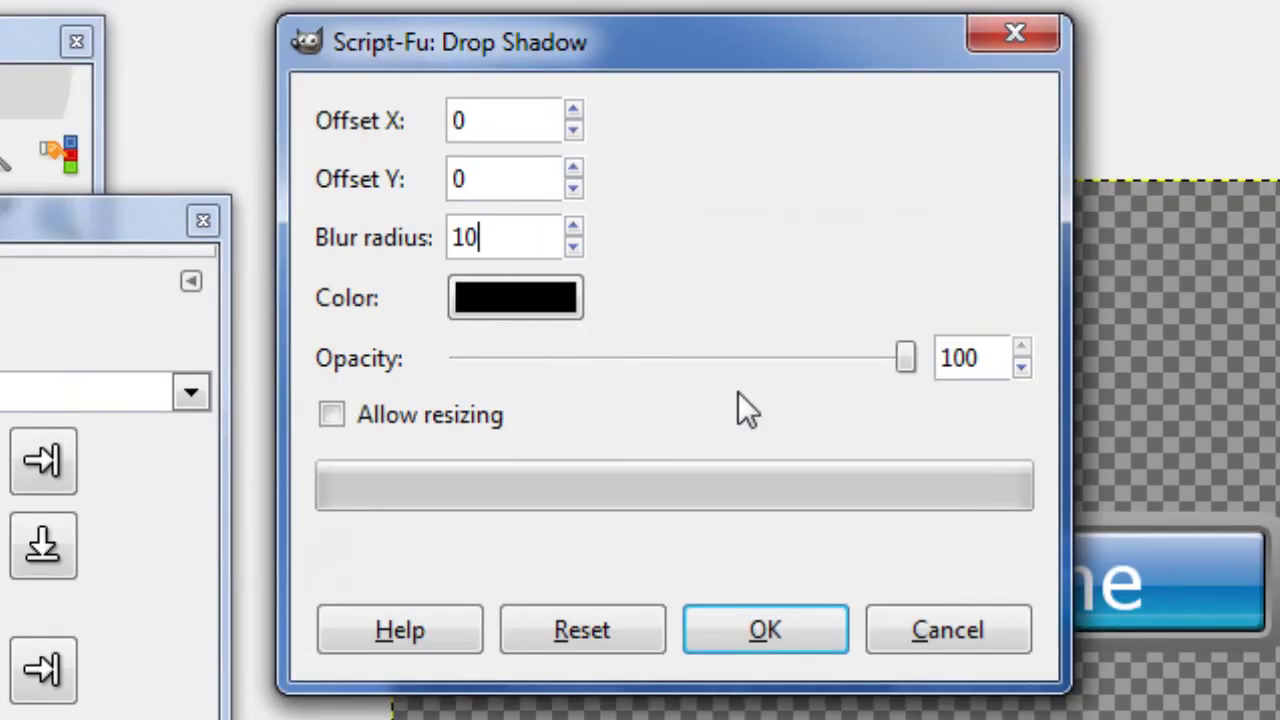
{"action": "scroll", "coordinate": [922, 372], "scroll_direction": "down", "scroll_amount": 5}
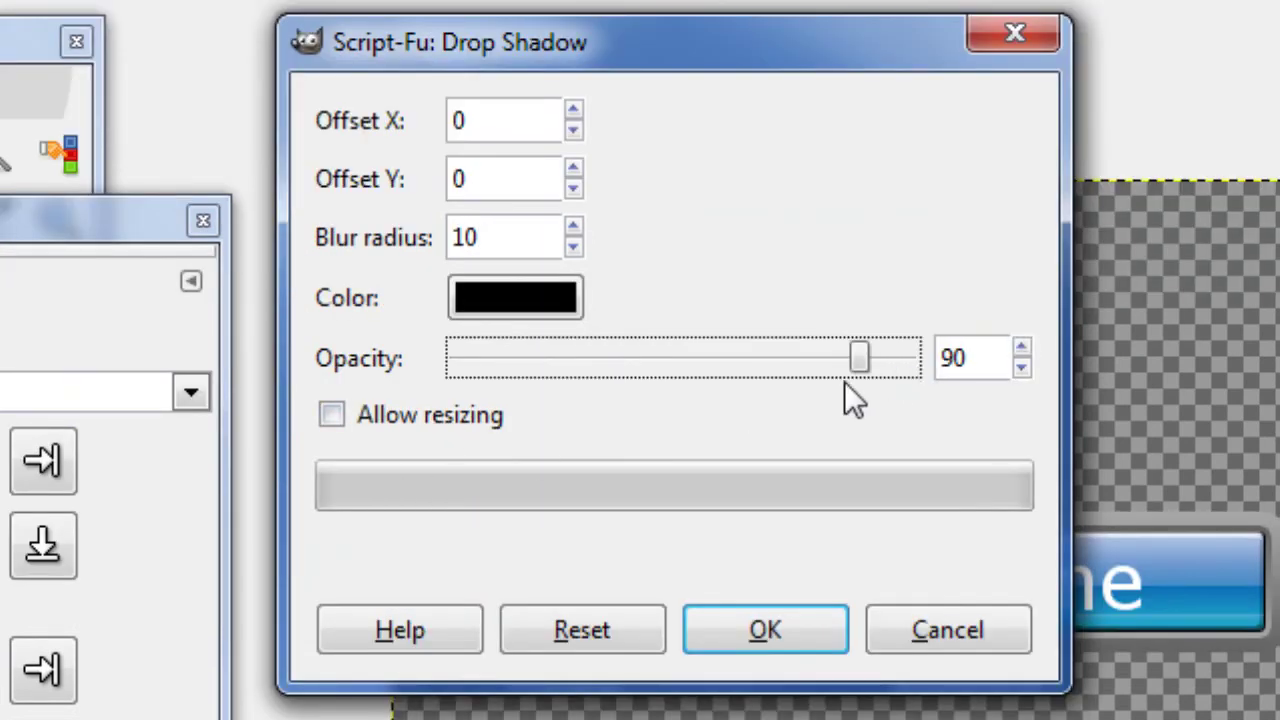
{"action": "left_click", "coordinate": [870, 355]}
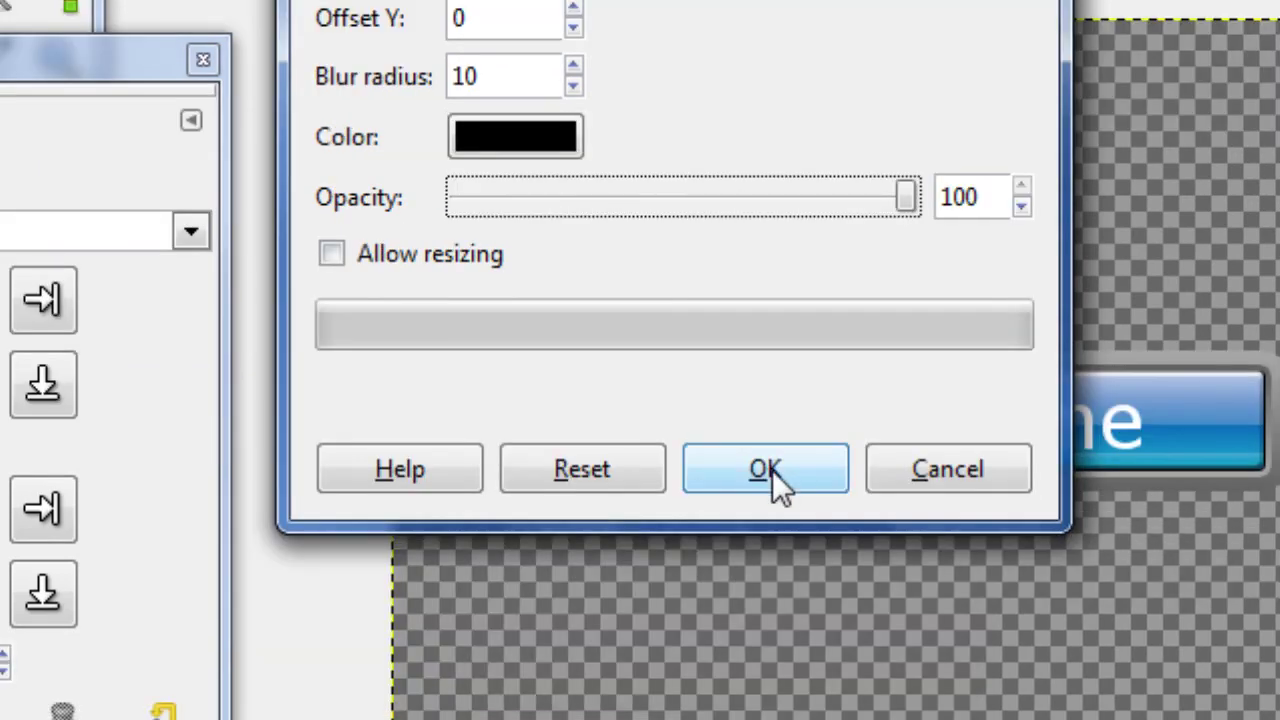
{"action": "left_click", "coordinate": [770, 638]}
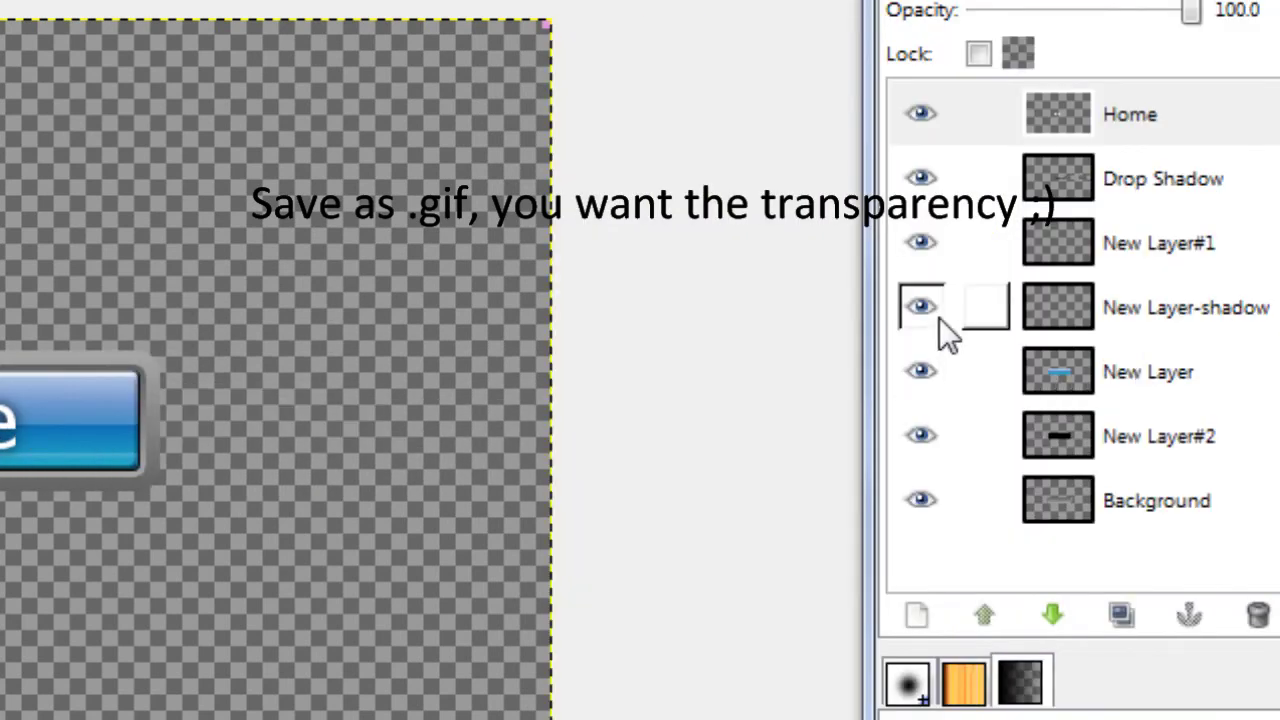
- Hide and re-show New Layer-shadow to compare, then select and delete that layer
{"action": "left_click", "coordinate": [937, 317]}
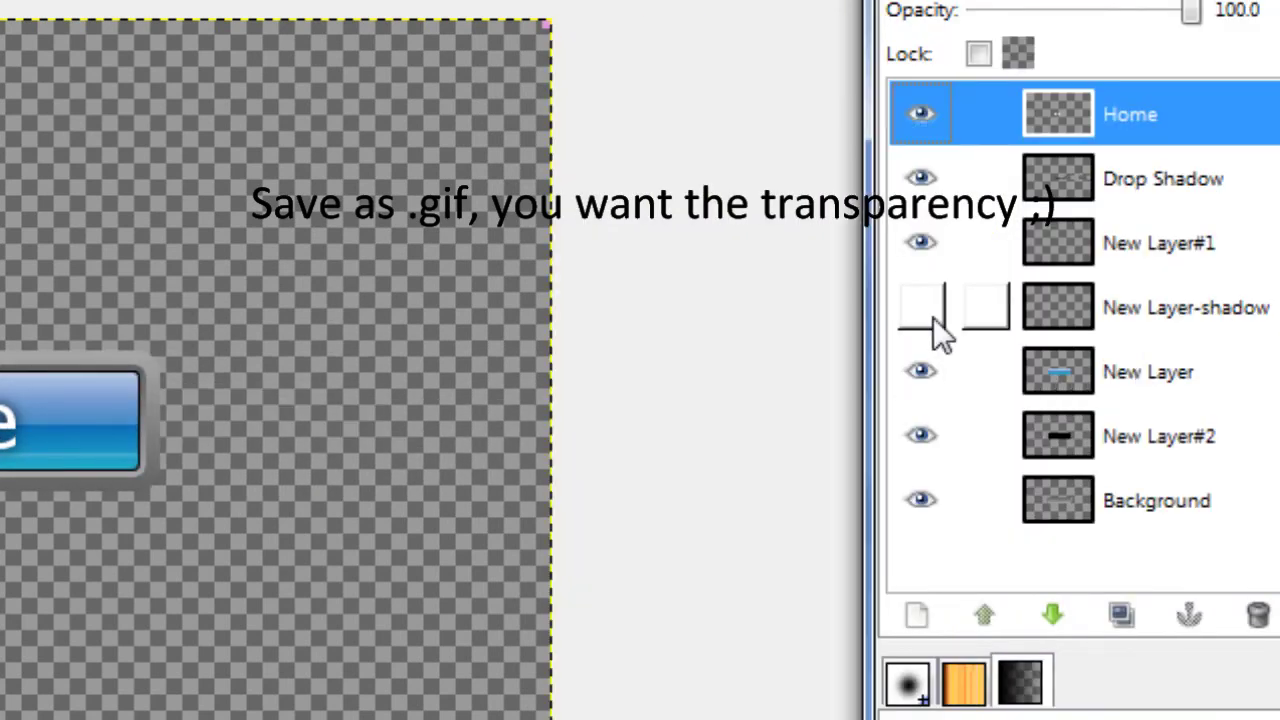
{"action": "left_click", "coordinate": [930, 318]}
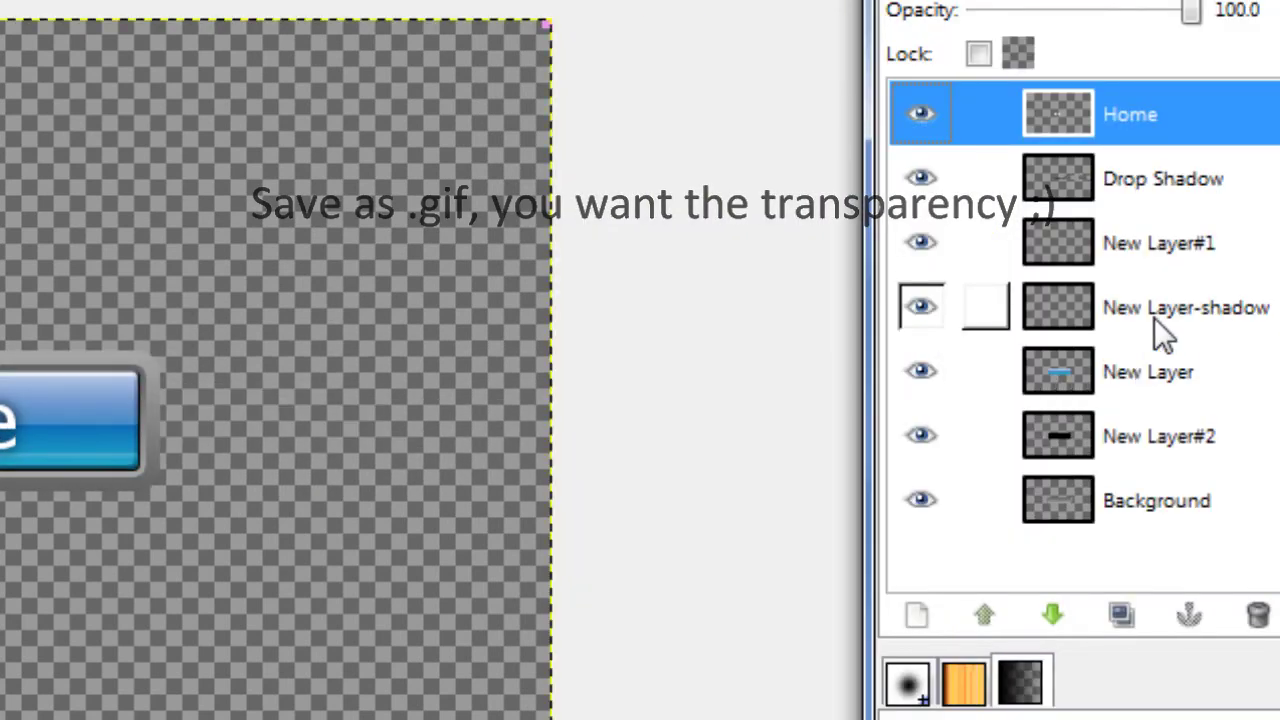
{"action": "left_click", "coordinate": [937, 312]}
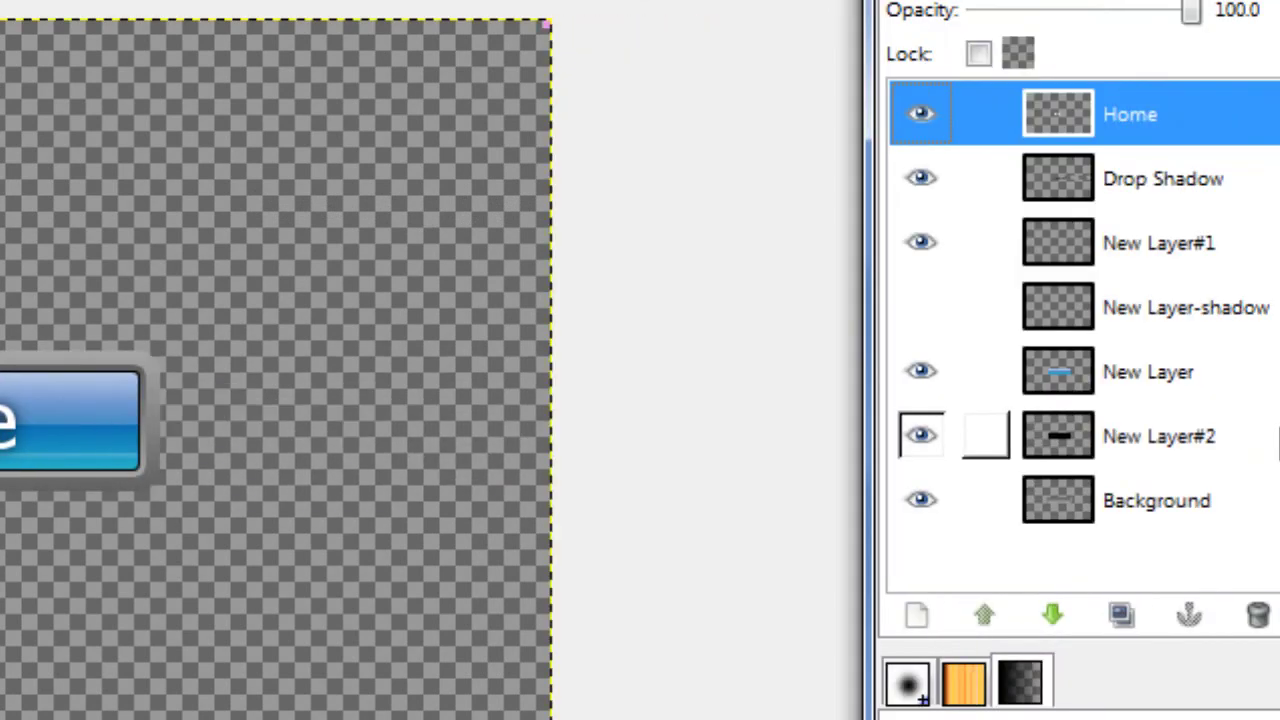
{"action": "left_click", "coordinate": [1071, 330]}
{"action": "left_click", "coordinate": [1250, 458]}
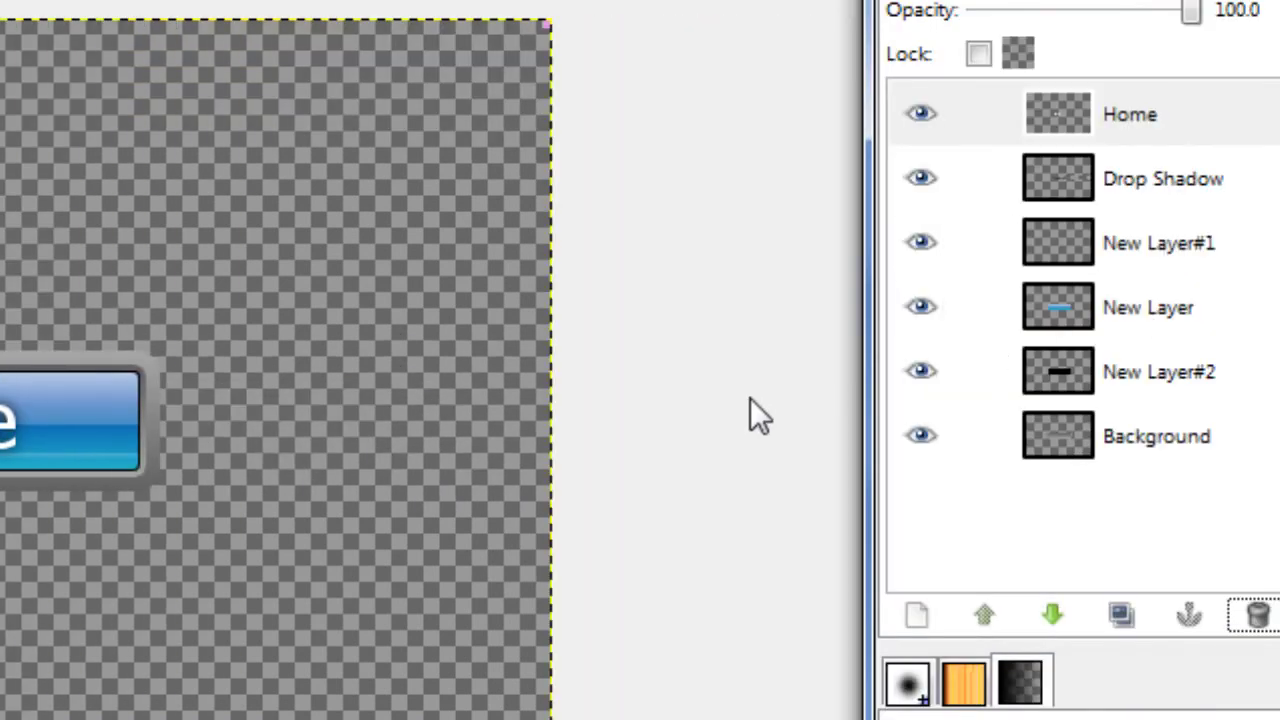
- Undo the deletion so New Layer-shadow returns to the layer stack
{"action": "left_click", "coordinate": [913, 308]}
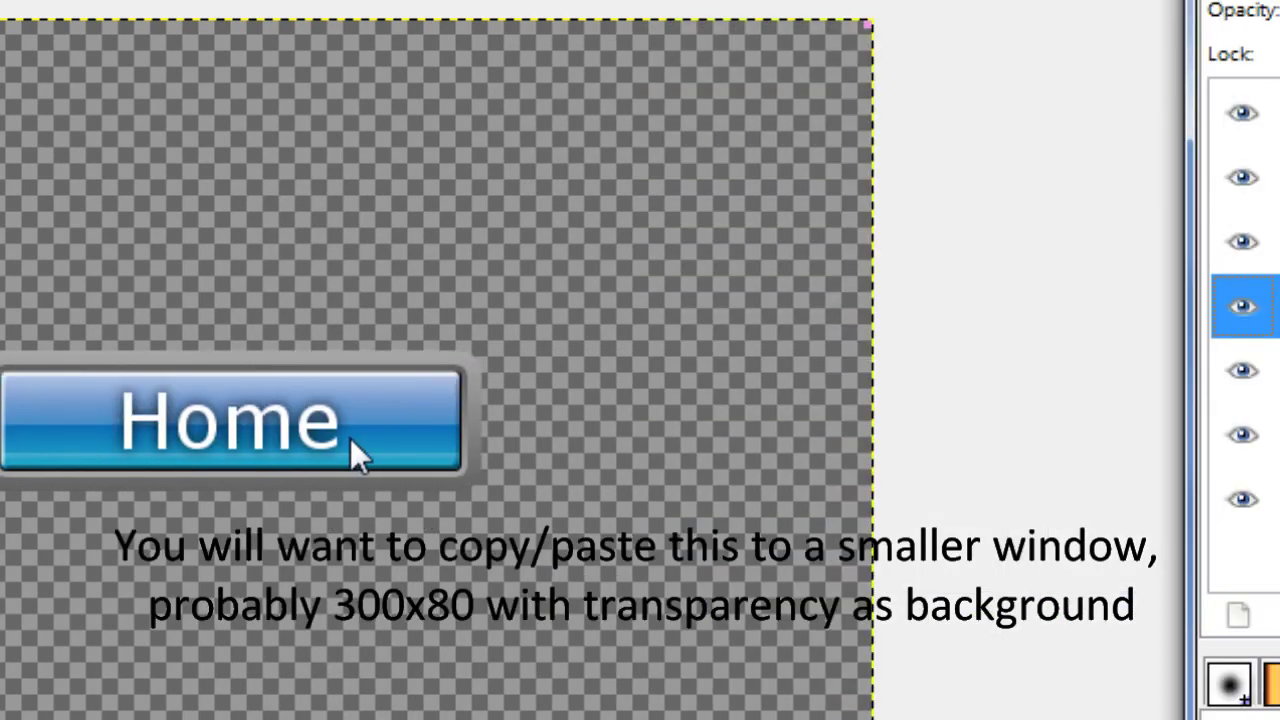